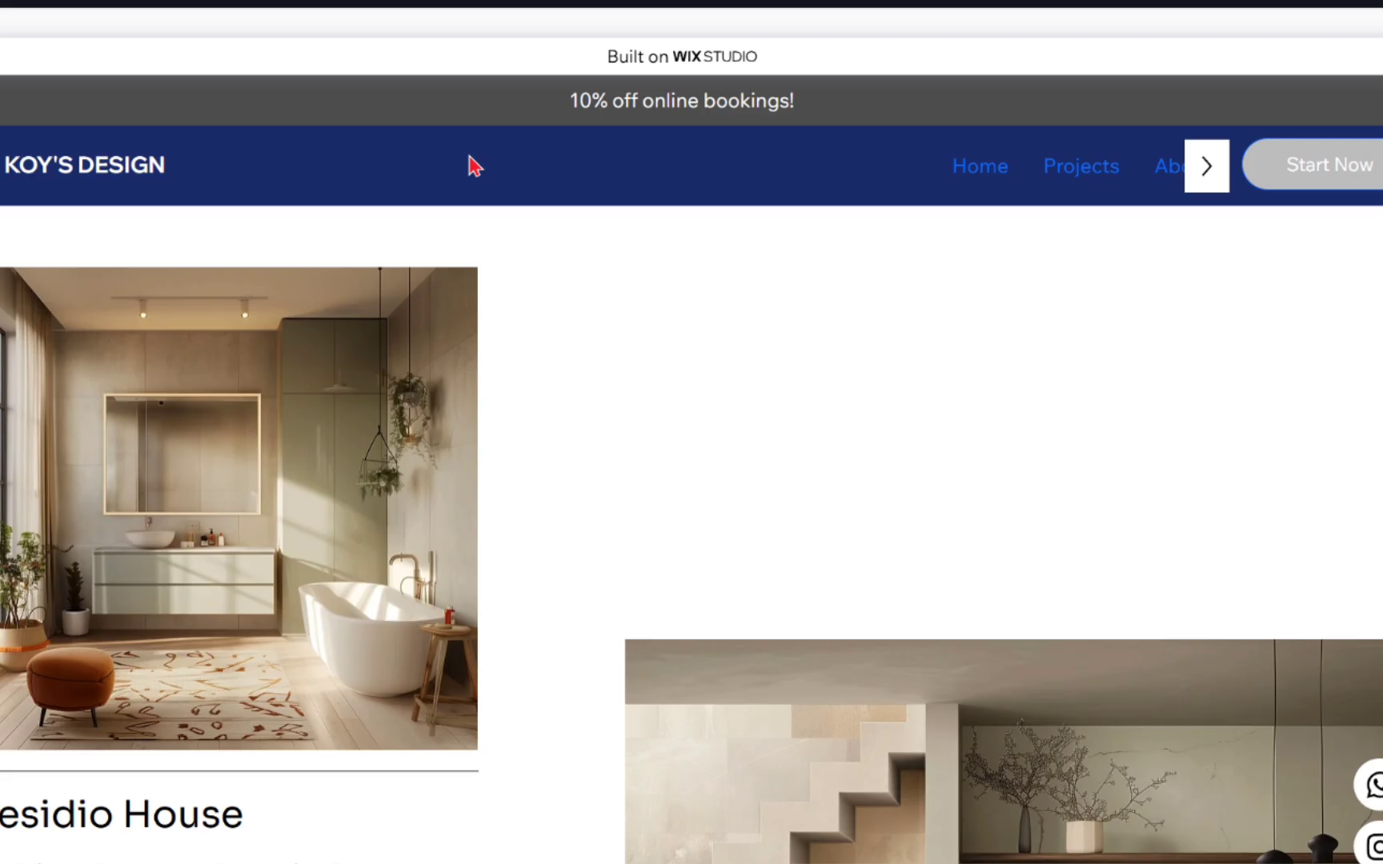
scroll(797, 370, "down", 1)
scroll(826, 346, "down", 3)
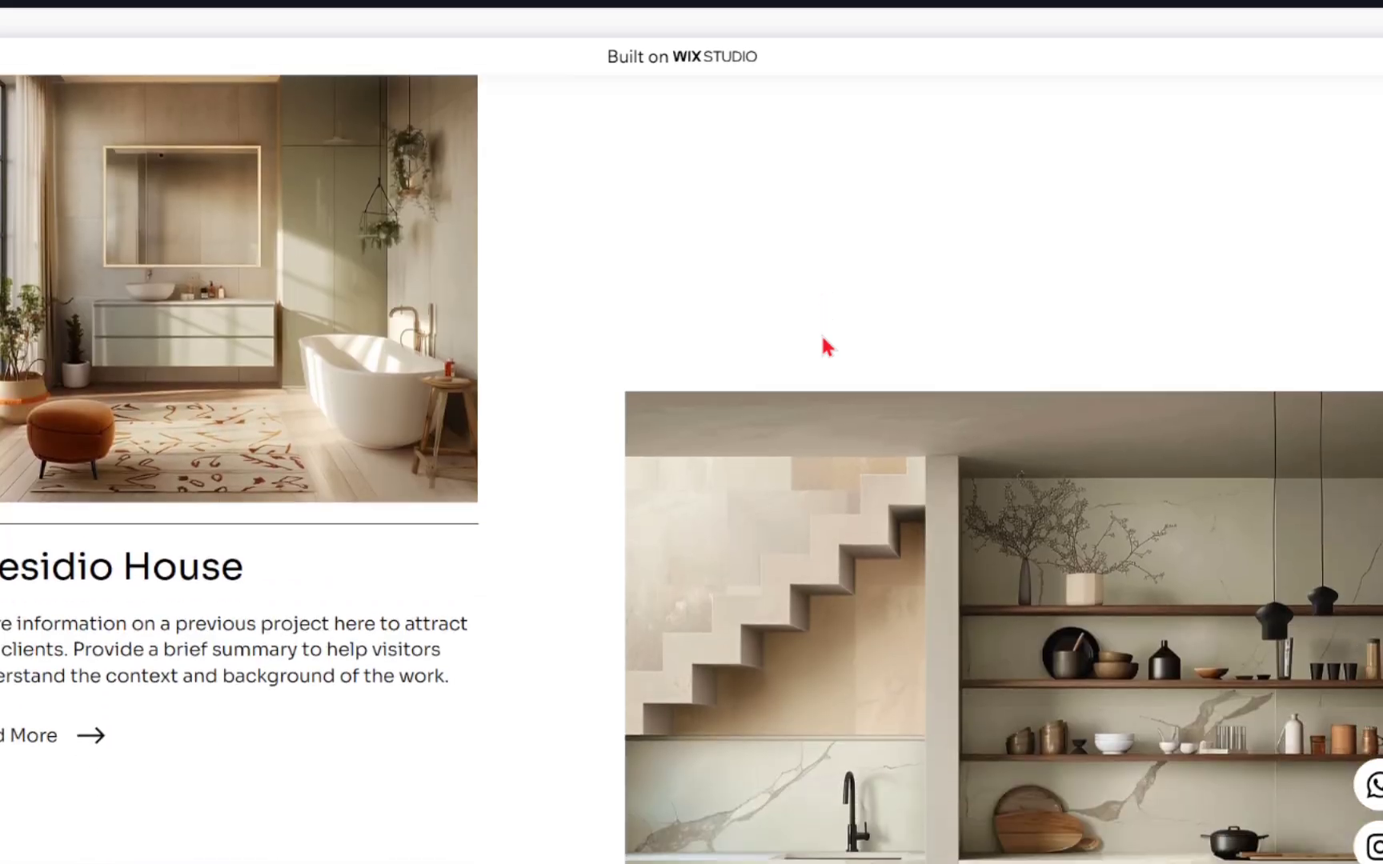
scroll(824, 346, "up", 3)
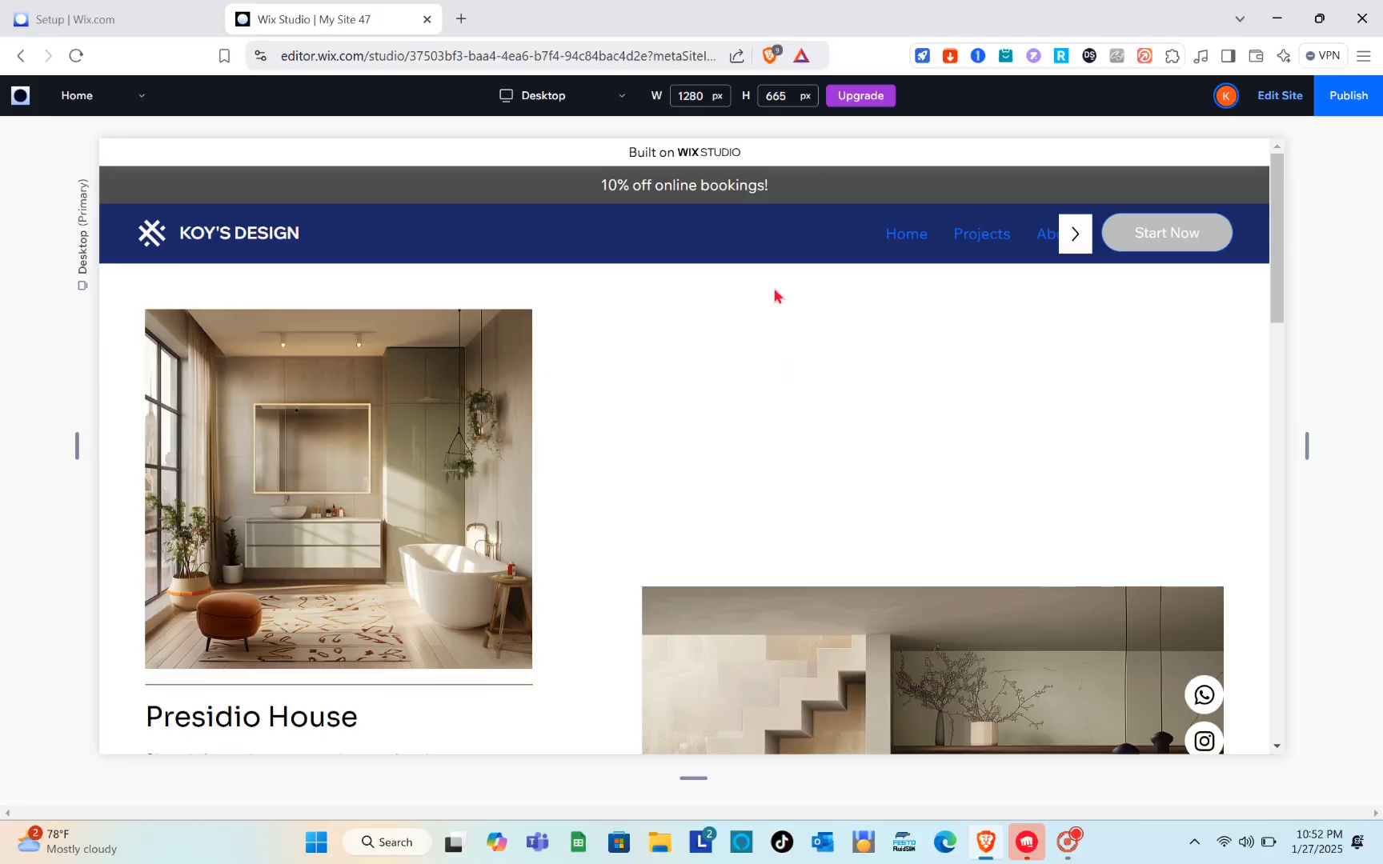
scroll(805, 347, "down", 2)
scroll(806, 346, "up", 2)
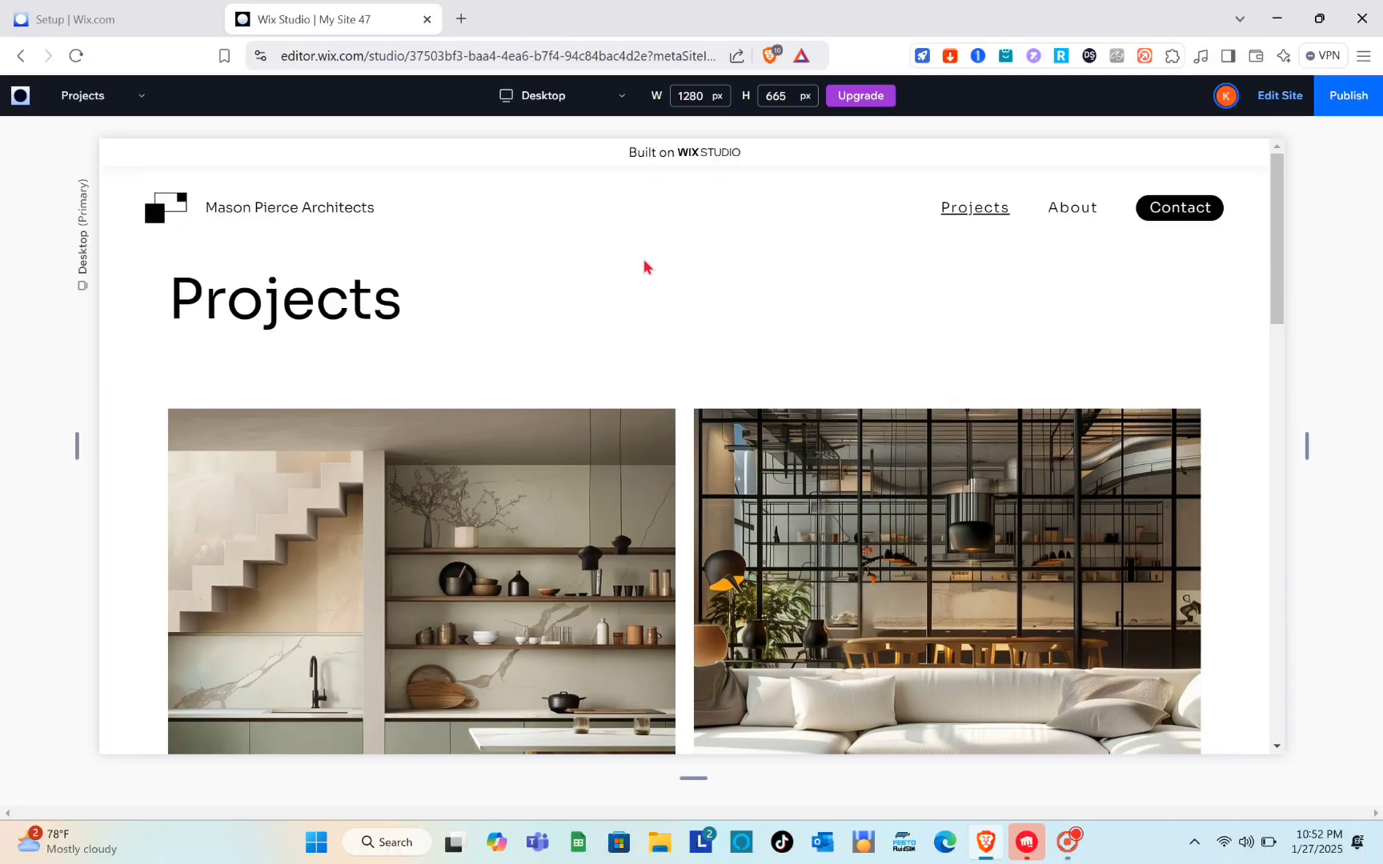
Step: Switch the site preview to the Home page and open it for editing, dismissing the publish prompt
left_click(21, 56)
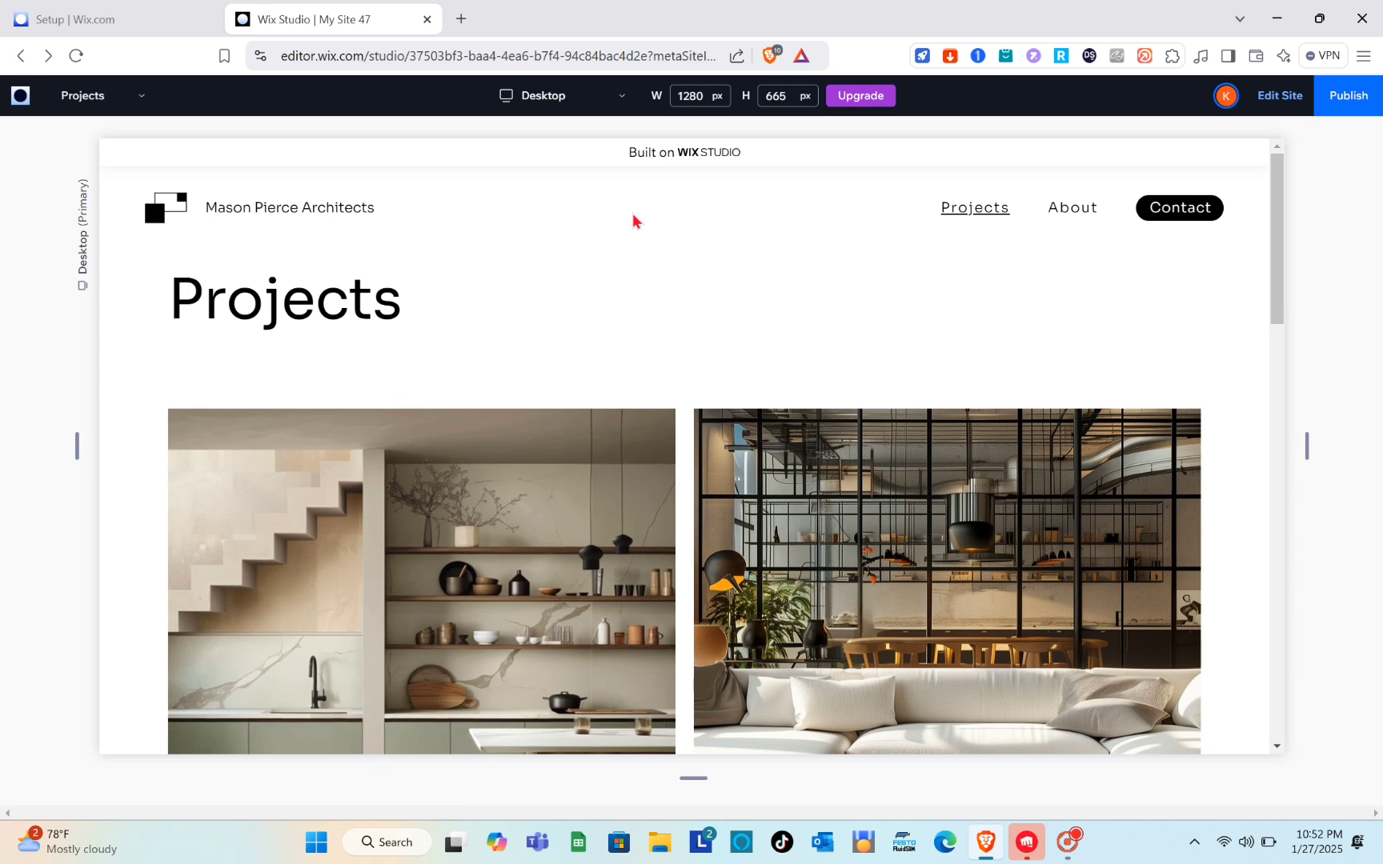
left_click(22, 55)
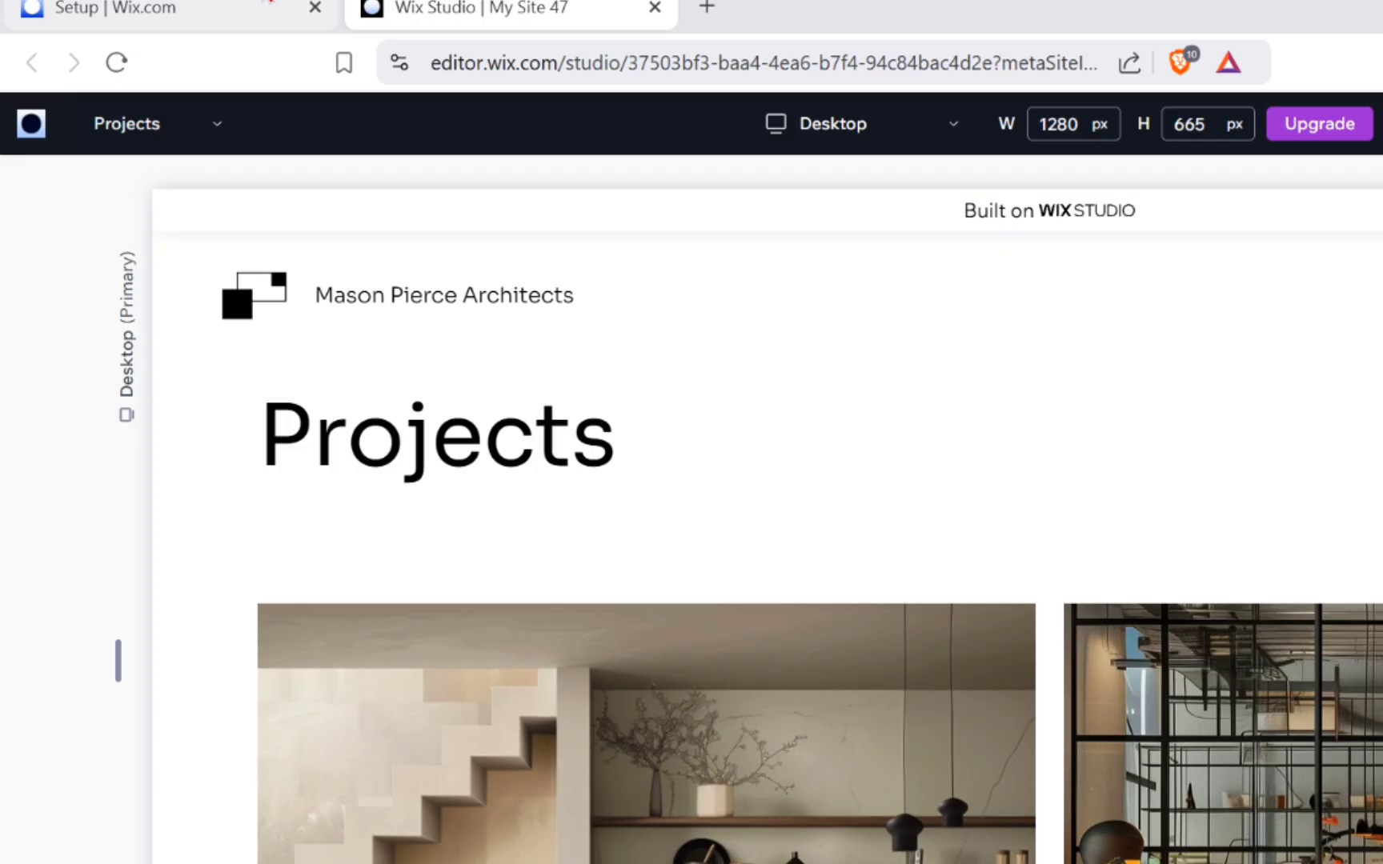
left_click(180, 131)
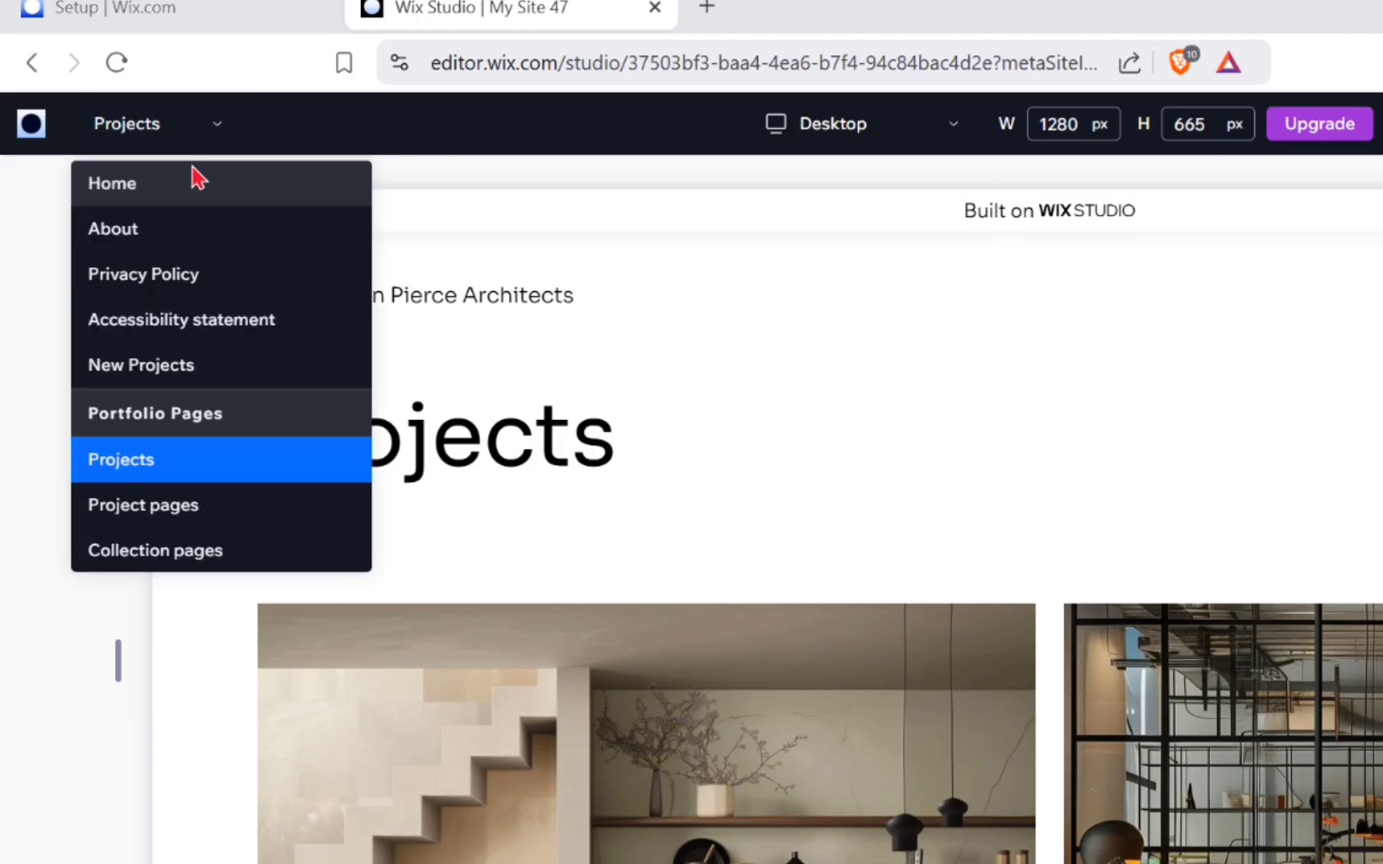
left_click(190, 189)
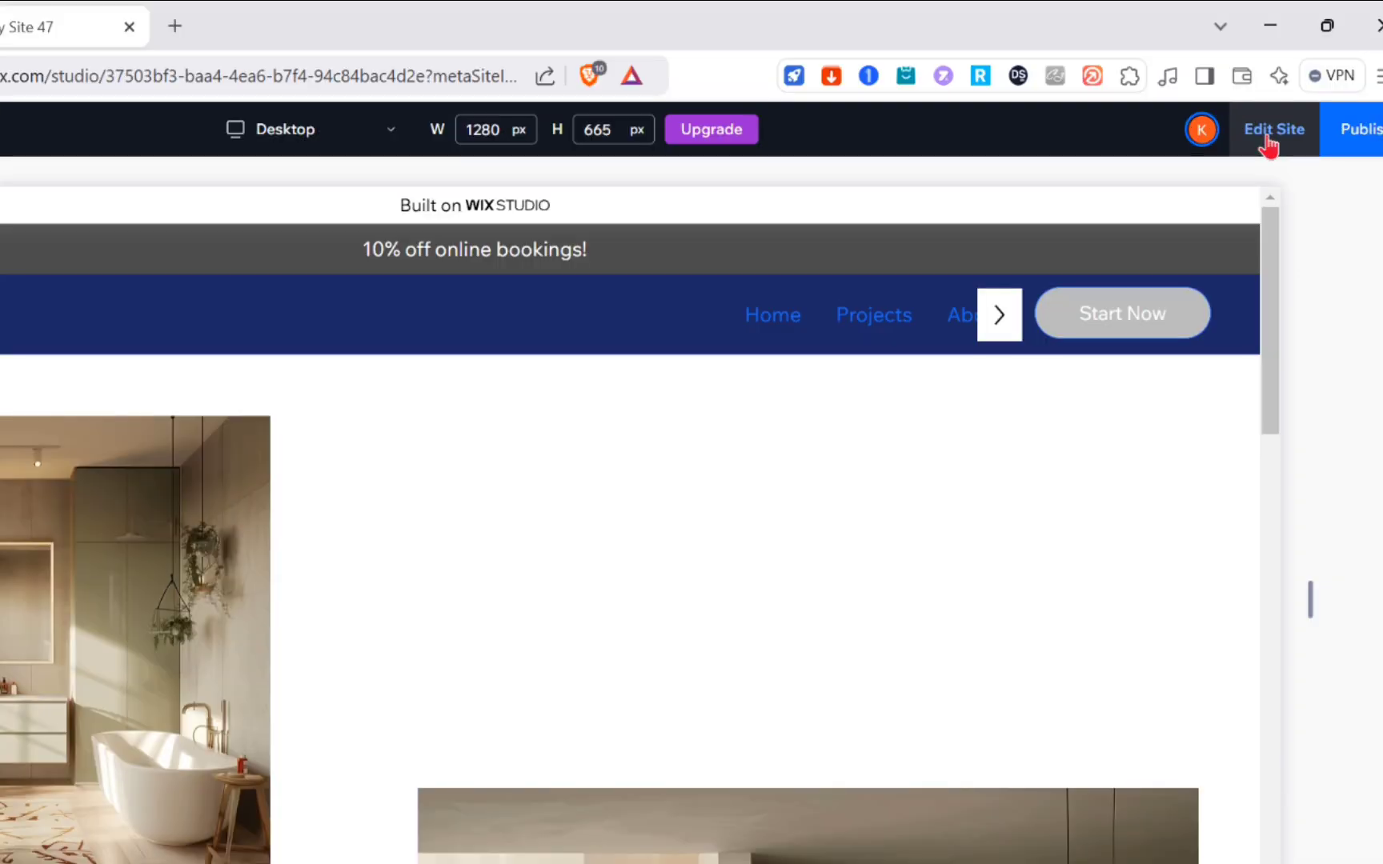
left_click(1275, 106)
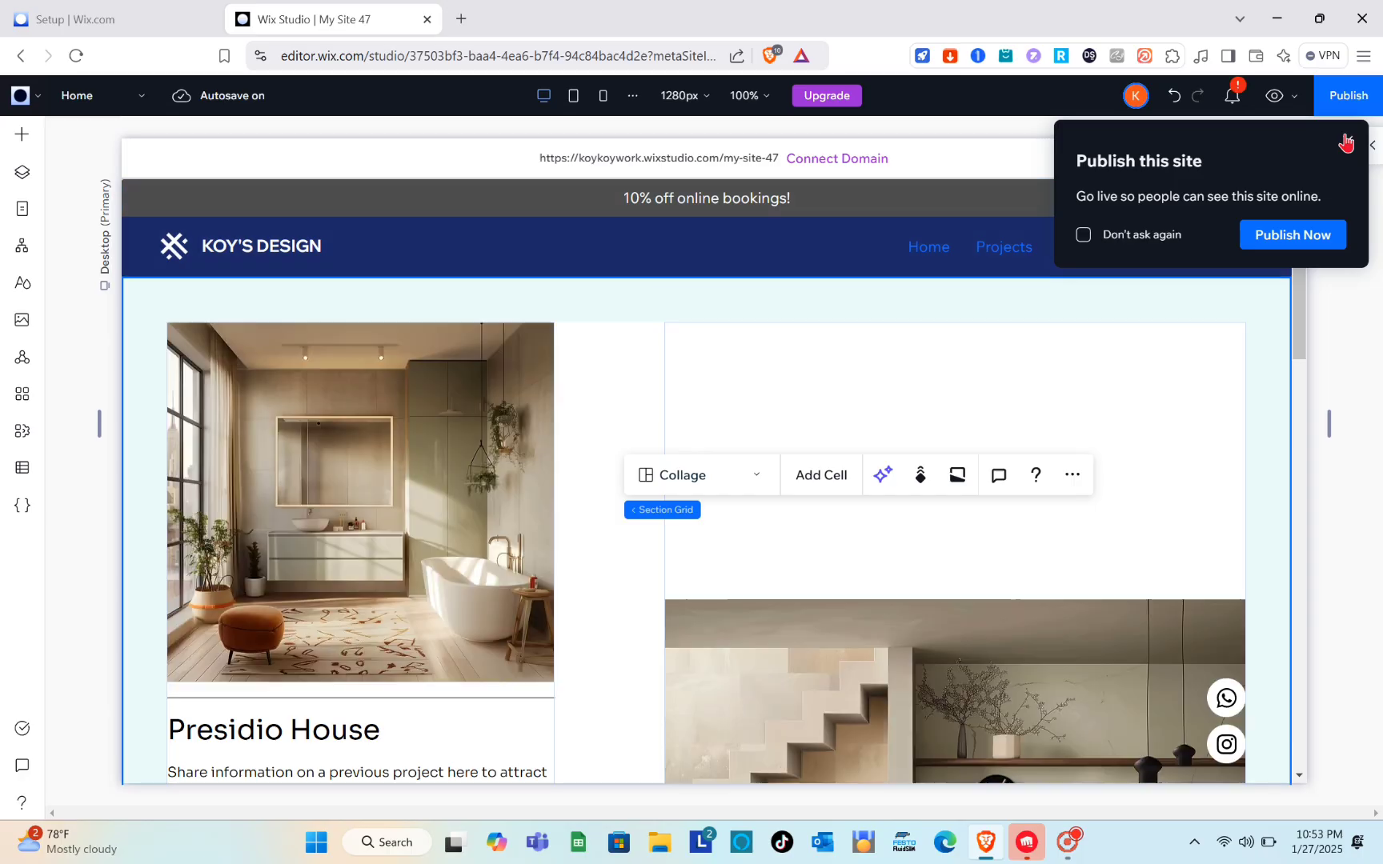
left_click(1365, 189)
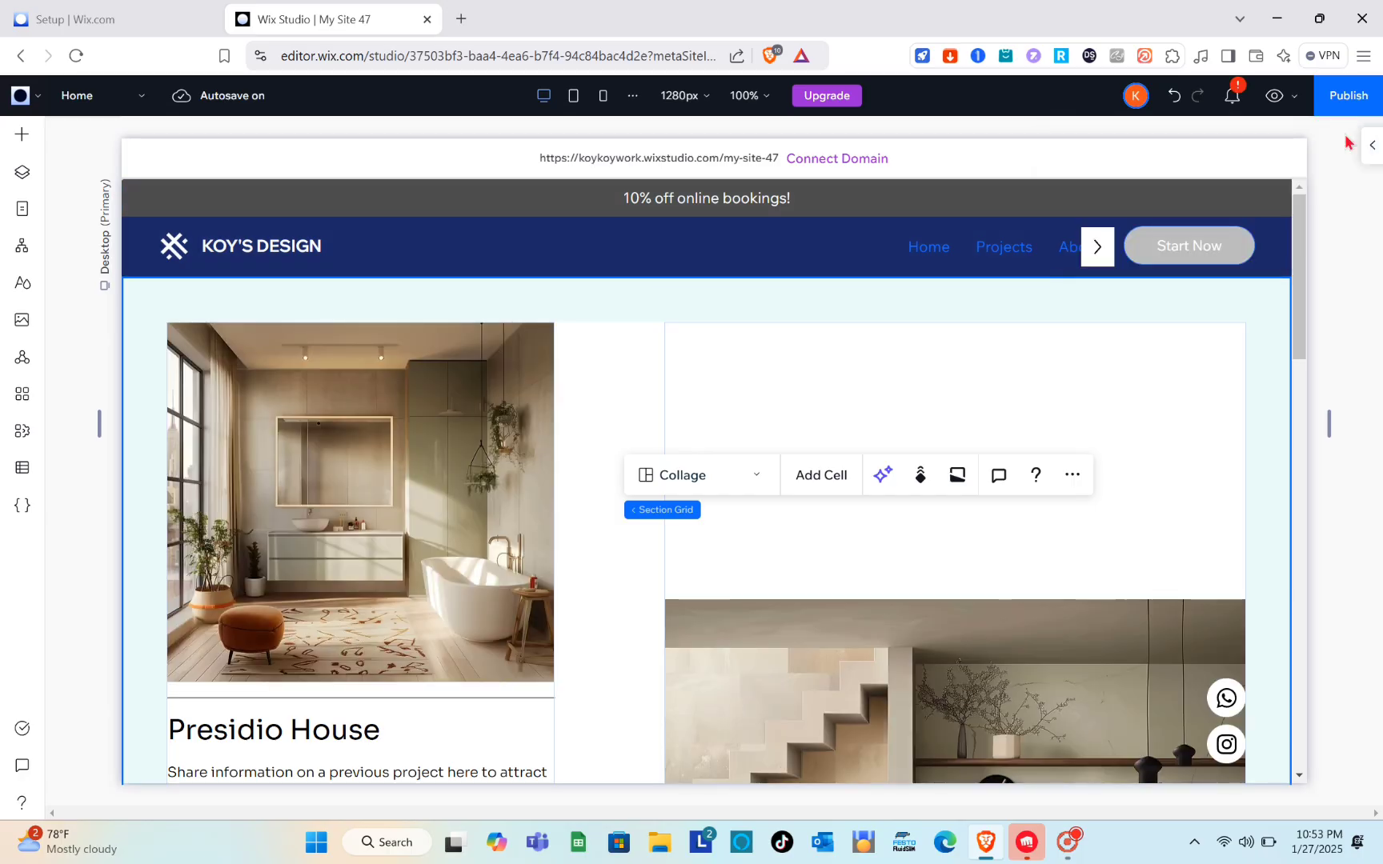
Step: Look over the dashboard's list of all sites and the account menu, and return to the My Site 47 editor
left_click(6, 9)
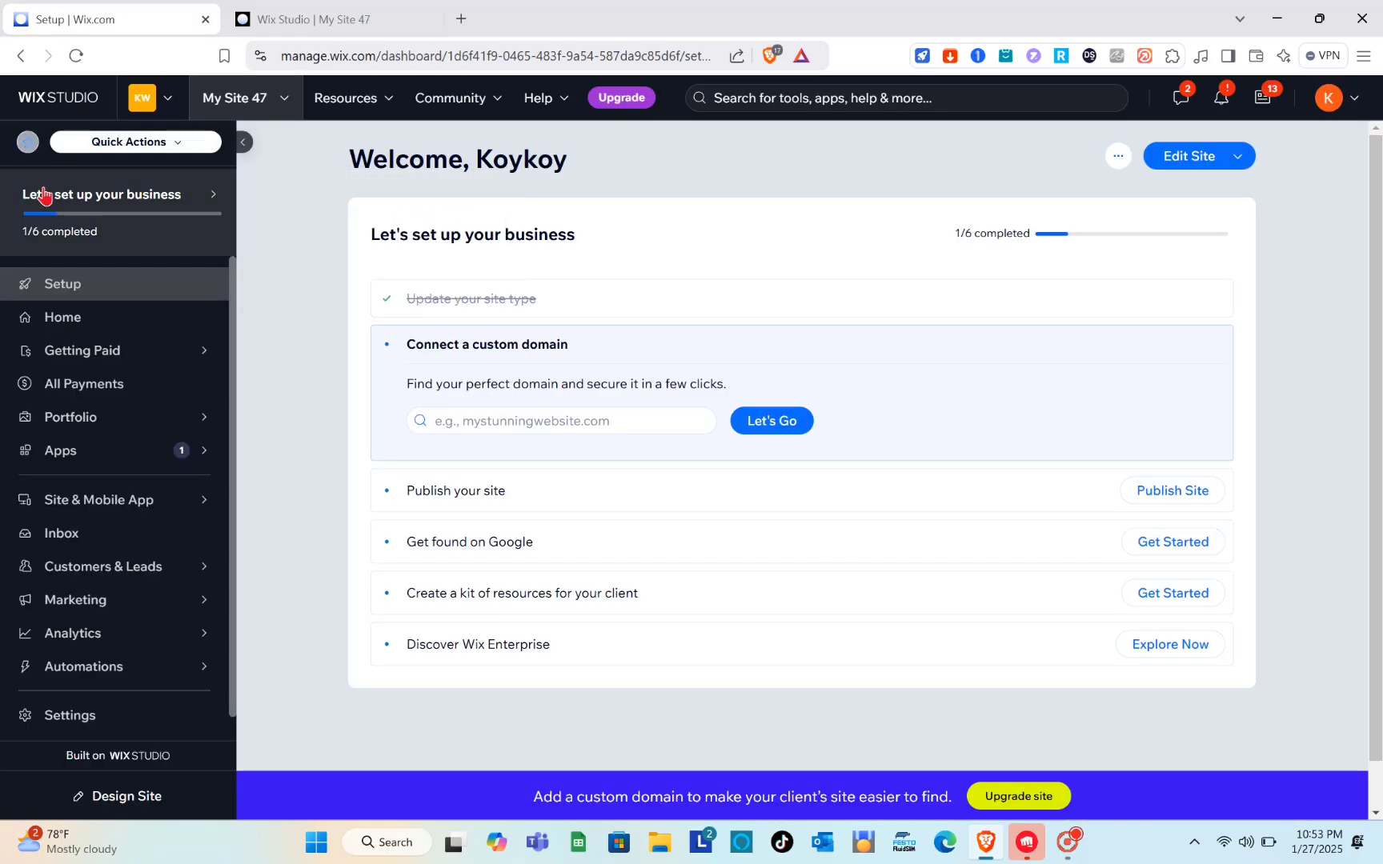
left_click(54, 107)
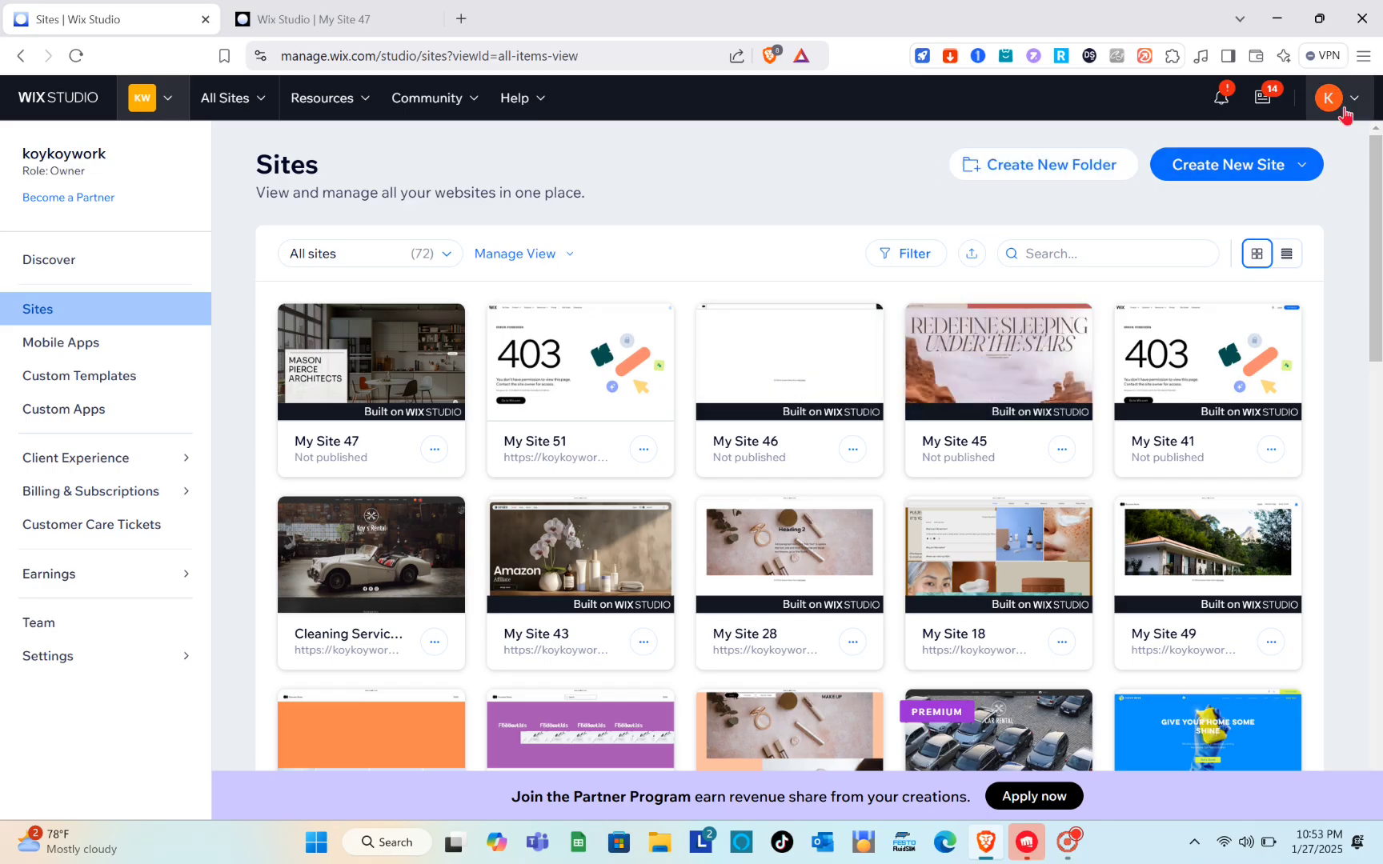
left_click(1345, 111)
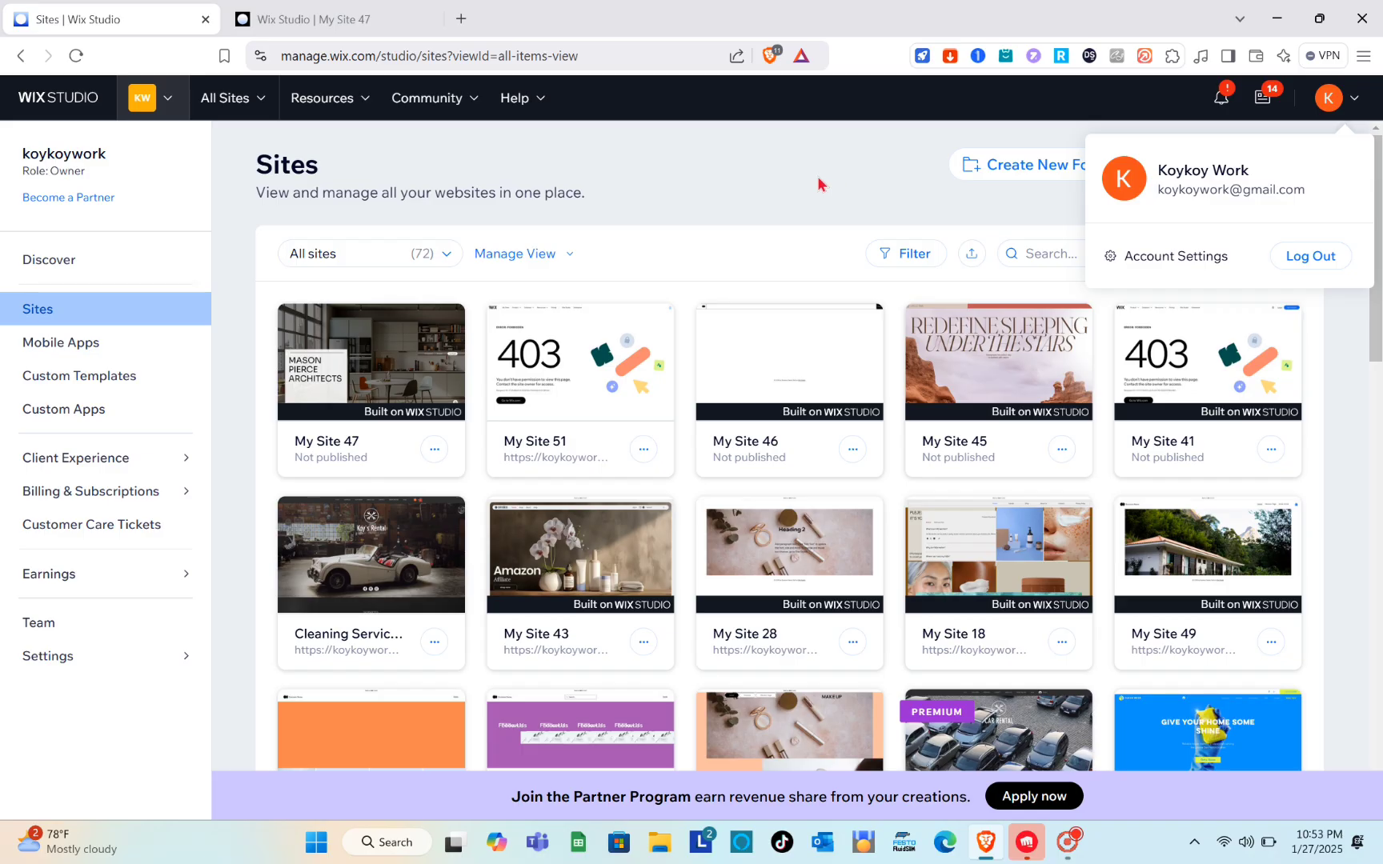
left_click(817, 184)
mouse_move(329, 390)
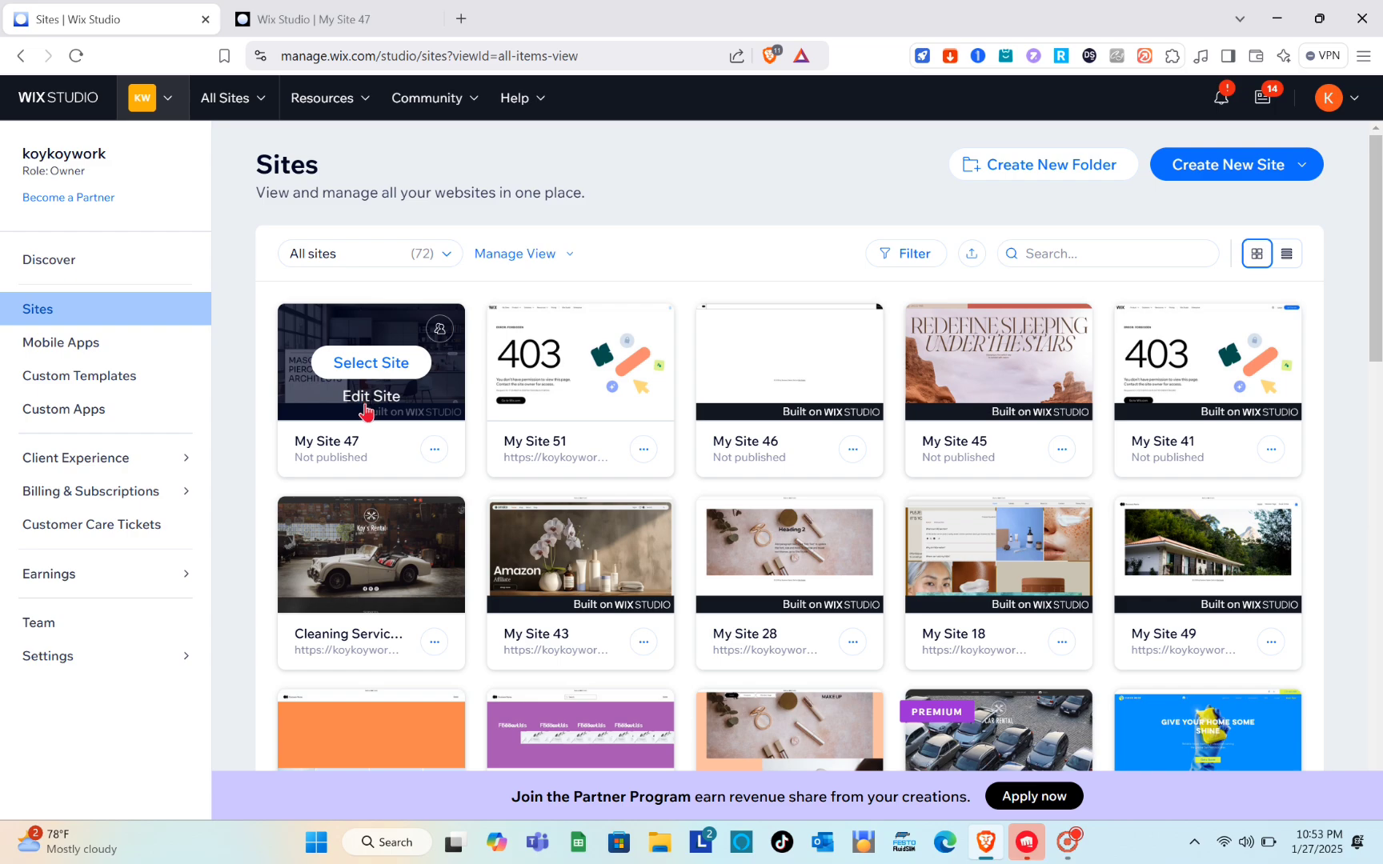
left_click(280, 11)
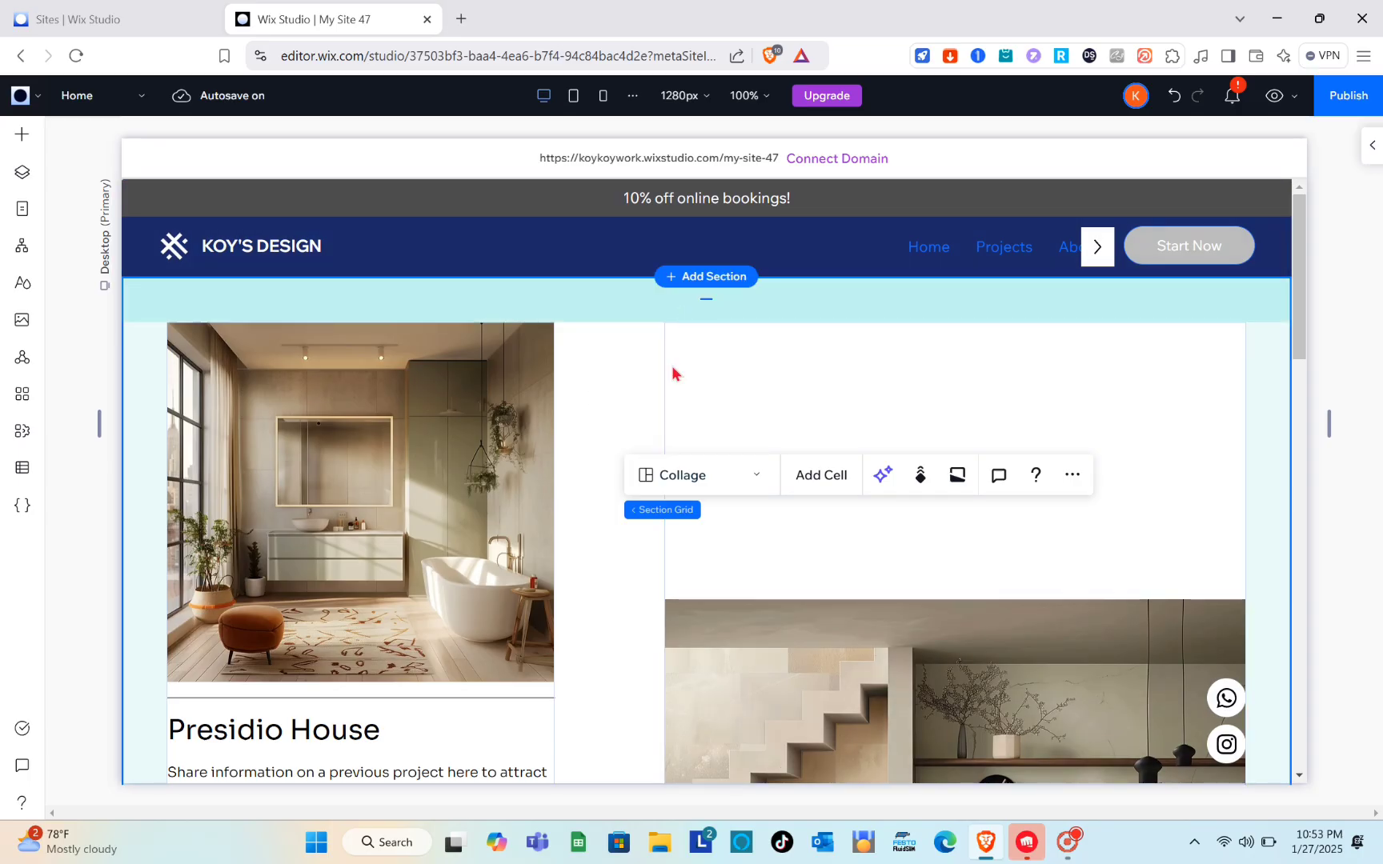
Step: Select the logo stack in the Home page header and open its design and layout settings
left_click(298, 252)
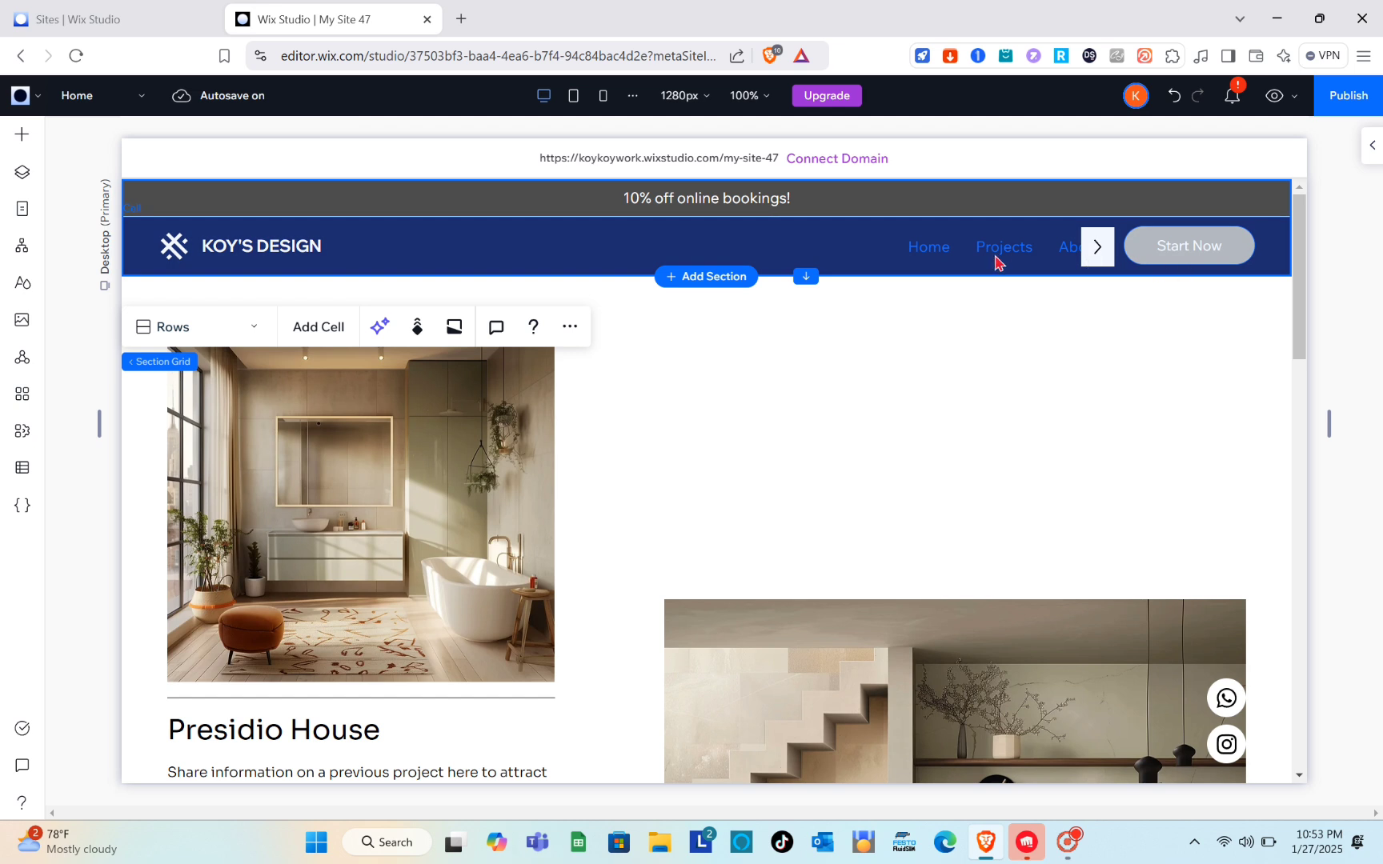
left_click(968, 270)
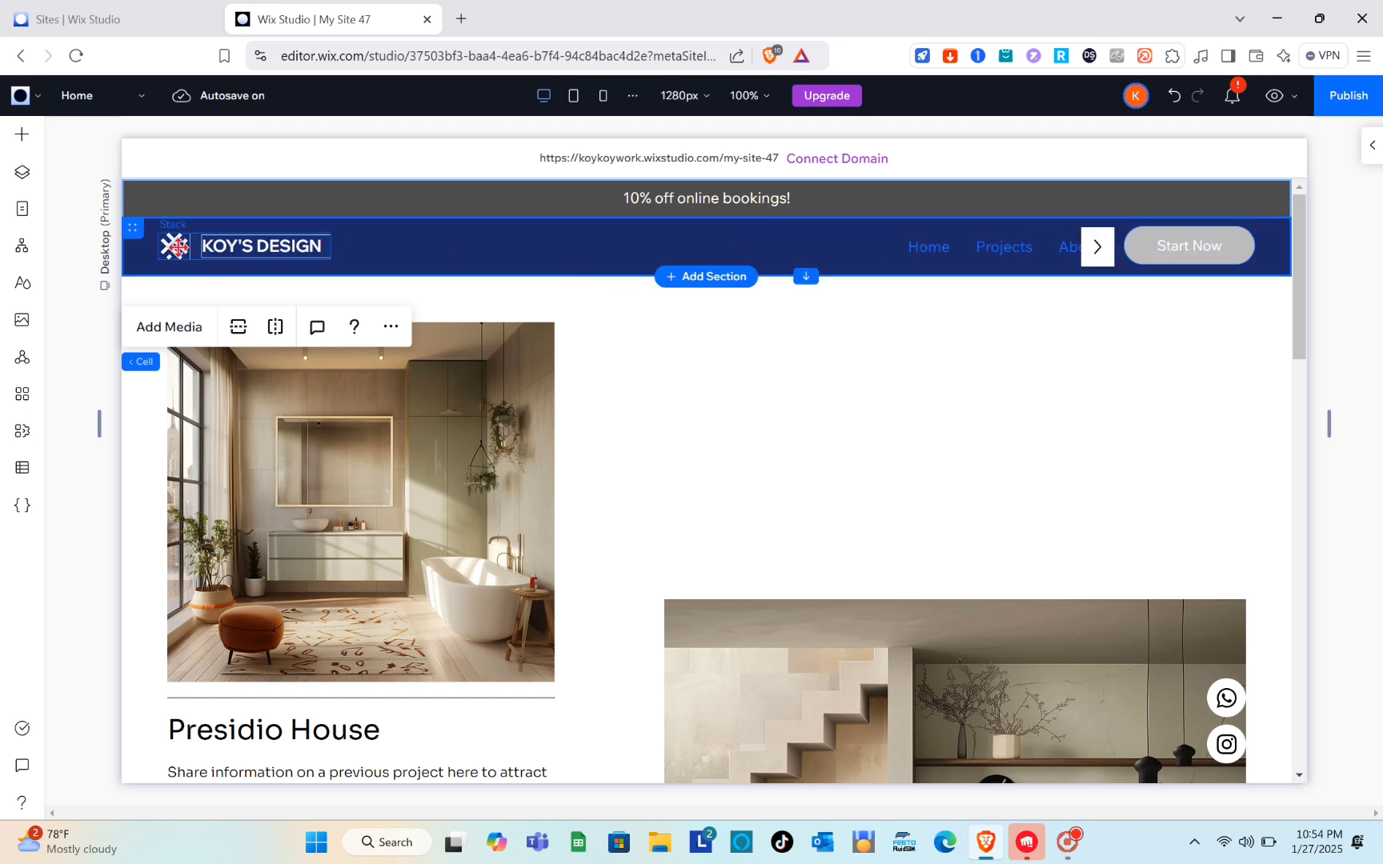
left_click(174, 250)
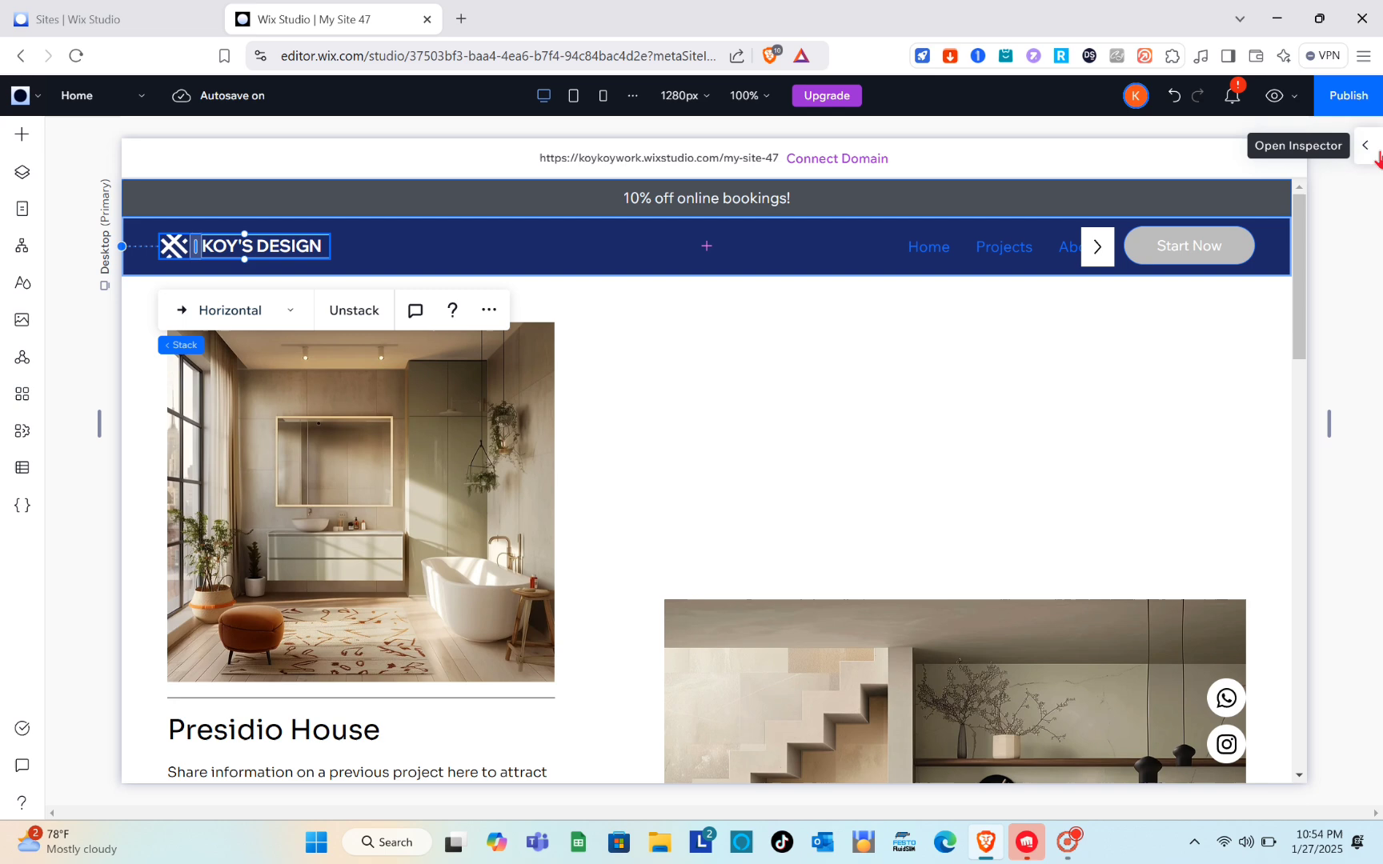
left_click(1375, 154)
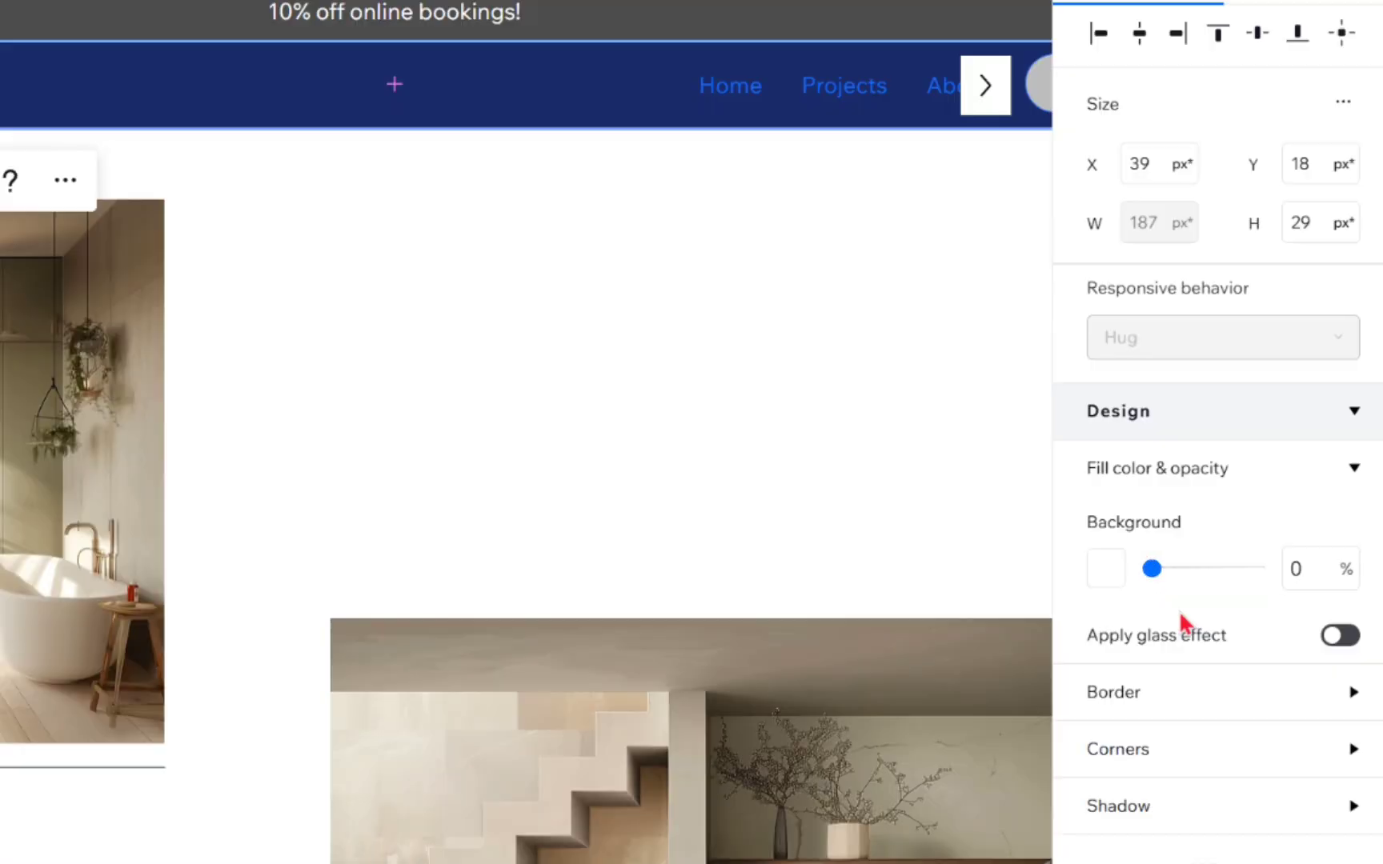
scroll(1230, 552, "down", 5)
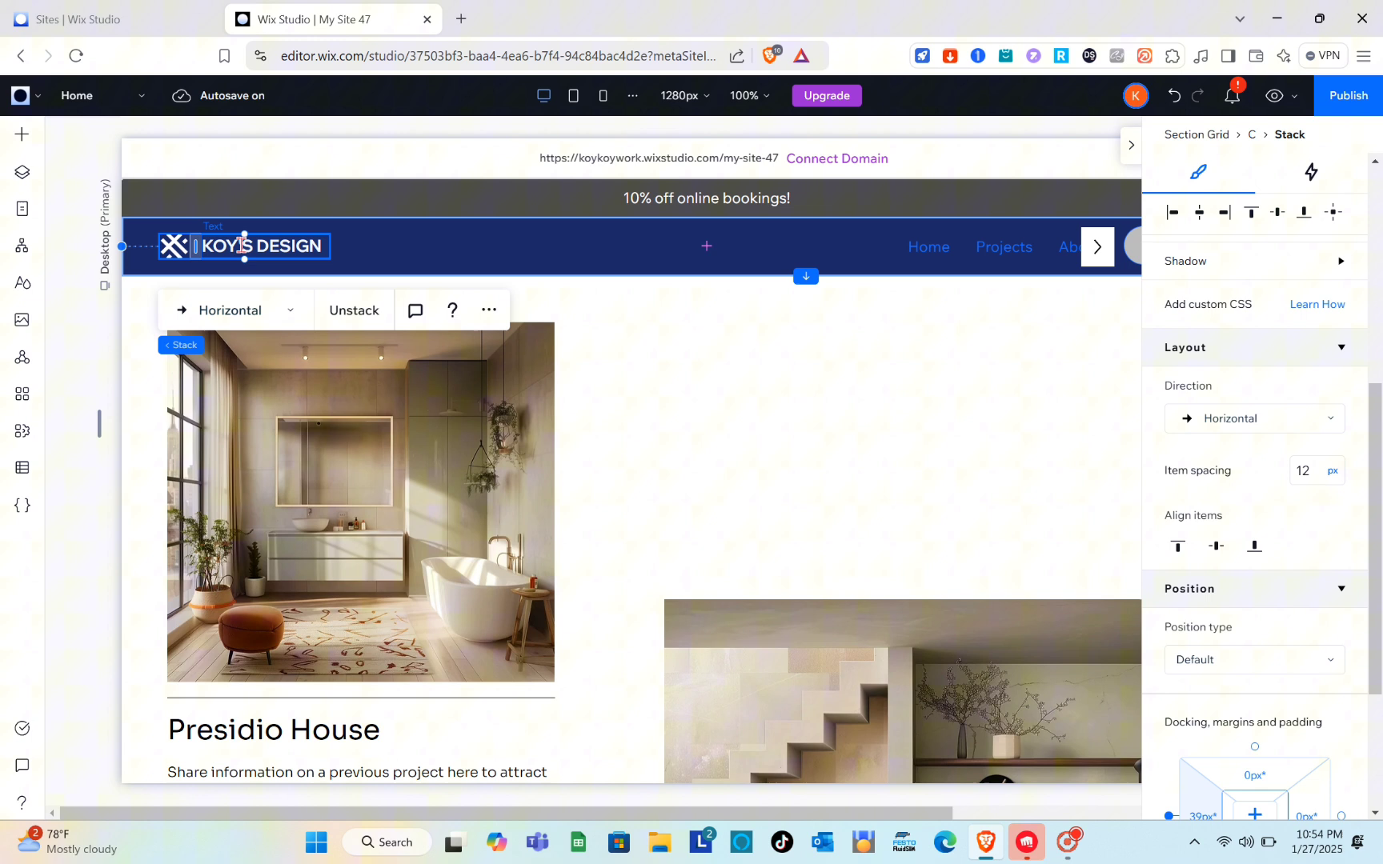
Step: Change the color of the header's KOY'S DESIGN text to the dark gray theme color #4D4D4D
left_click(240, 245)
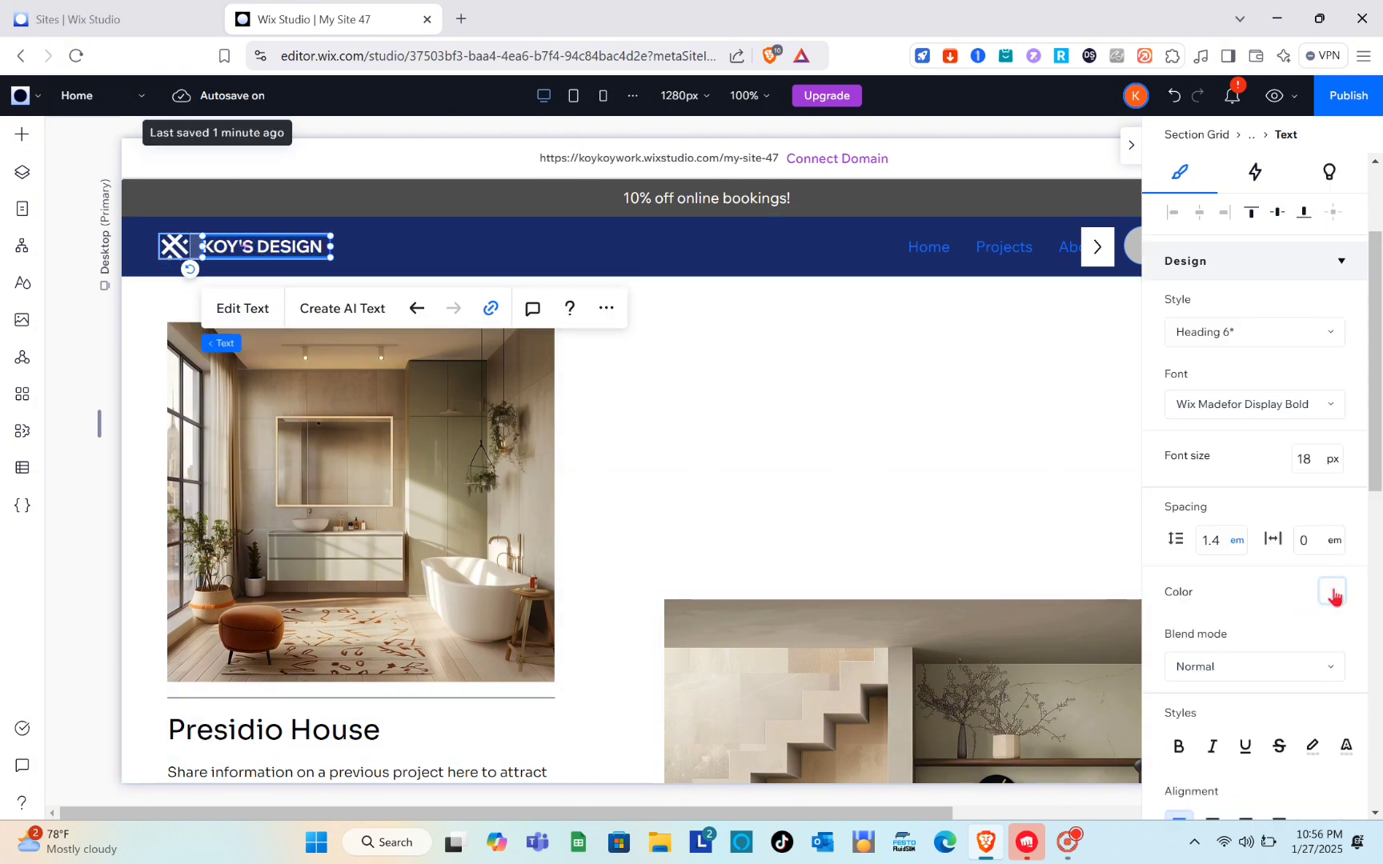
left_click(1332, 592)
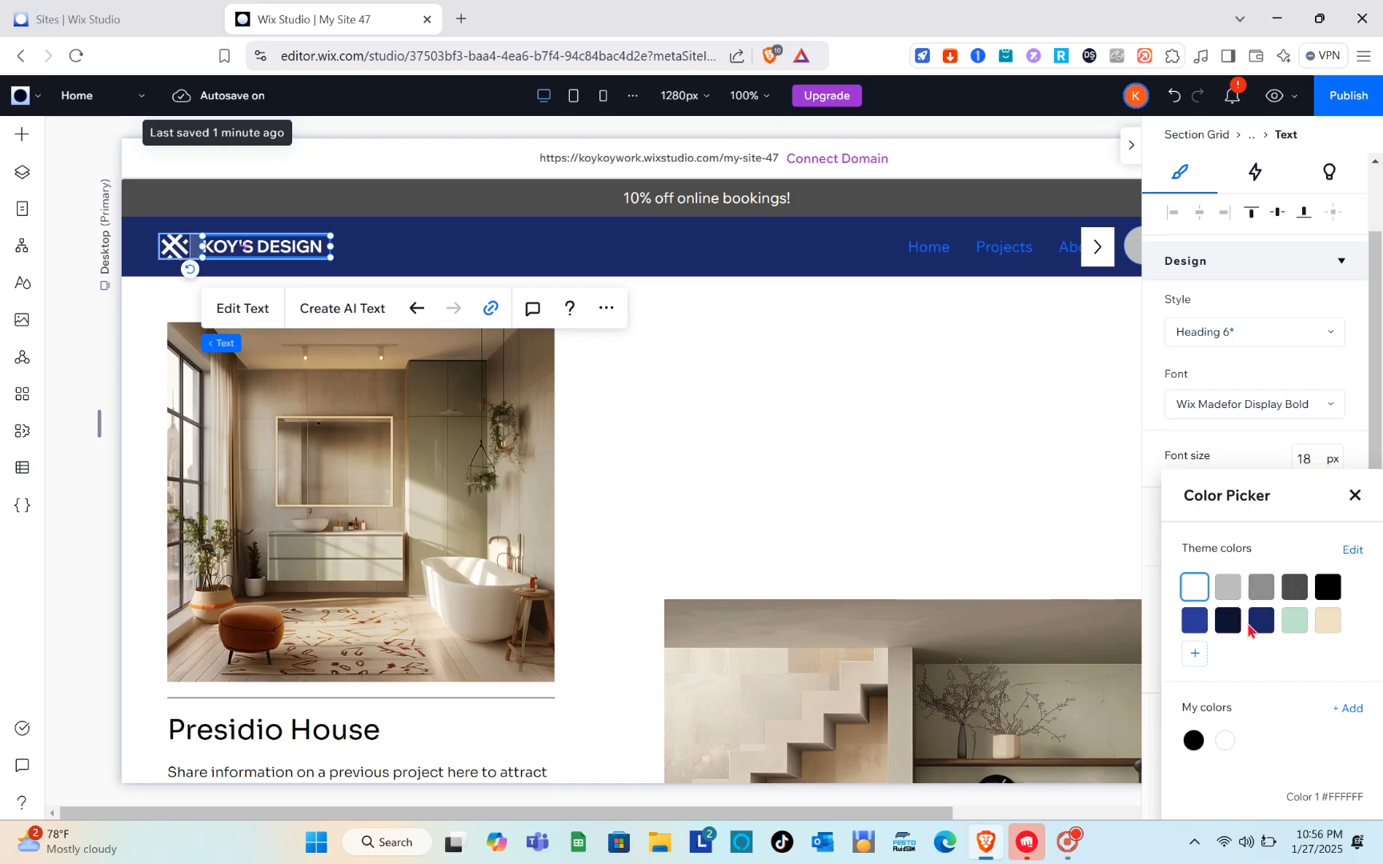
left_click(1294, 588)
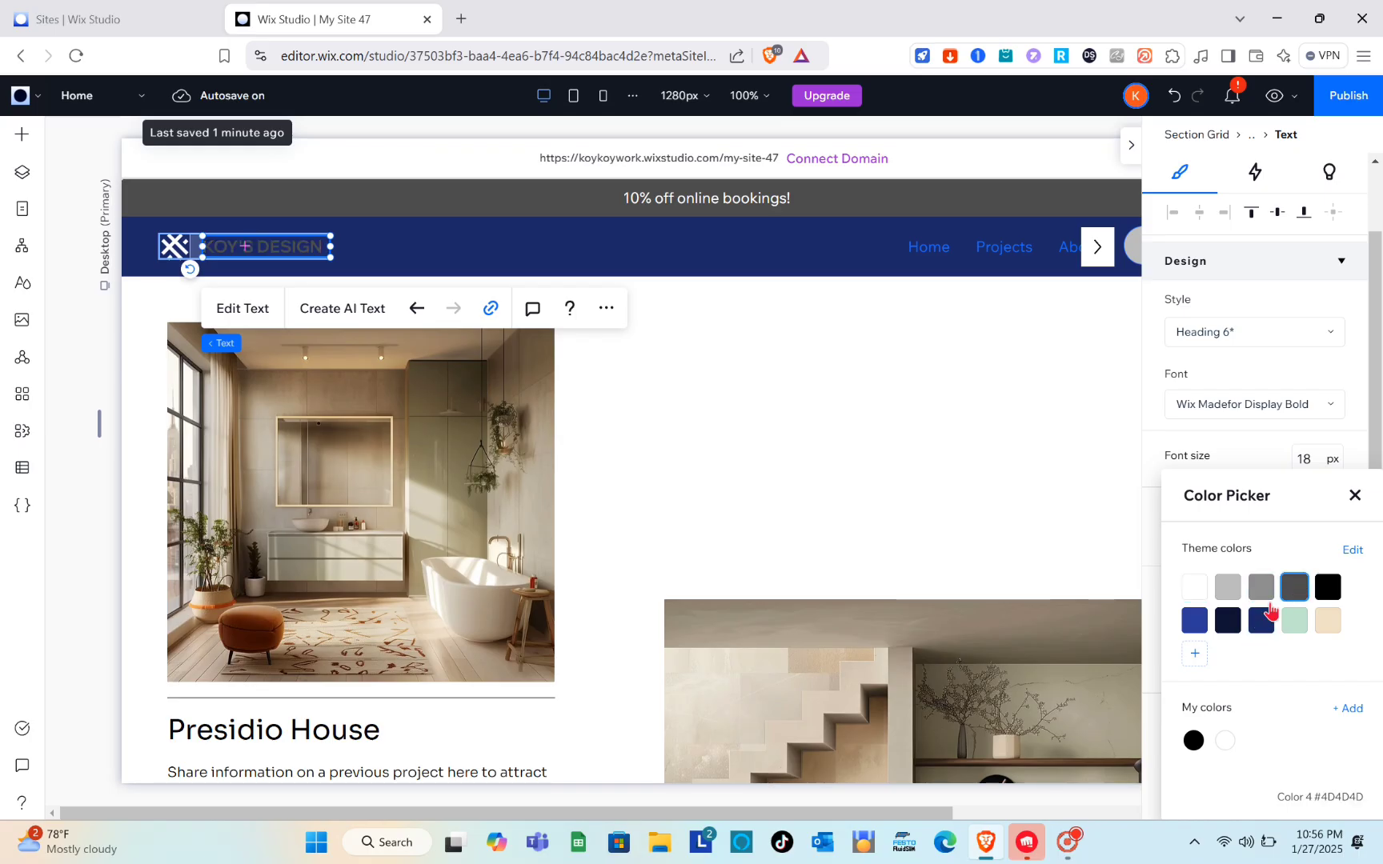
left_click(1194, 654)
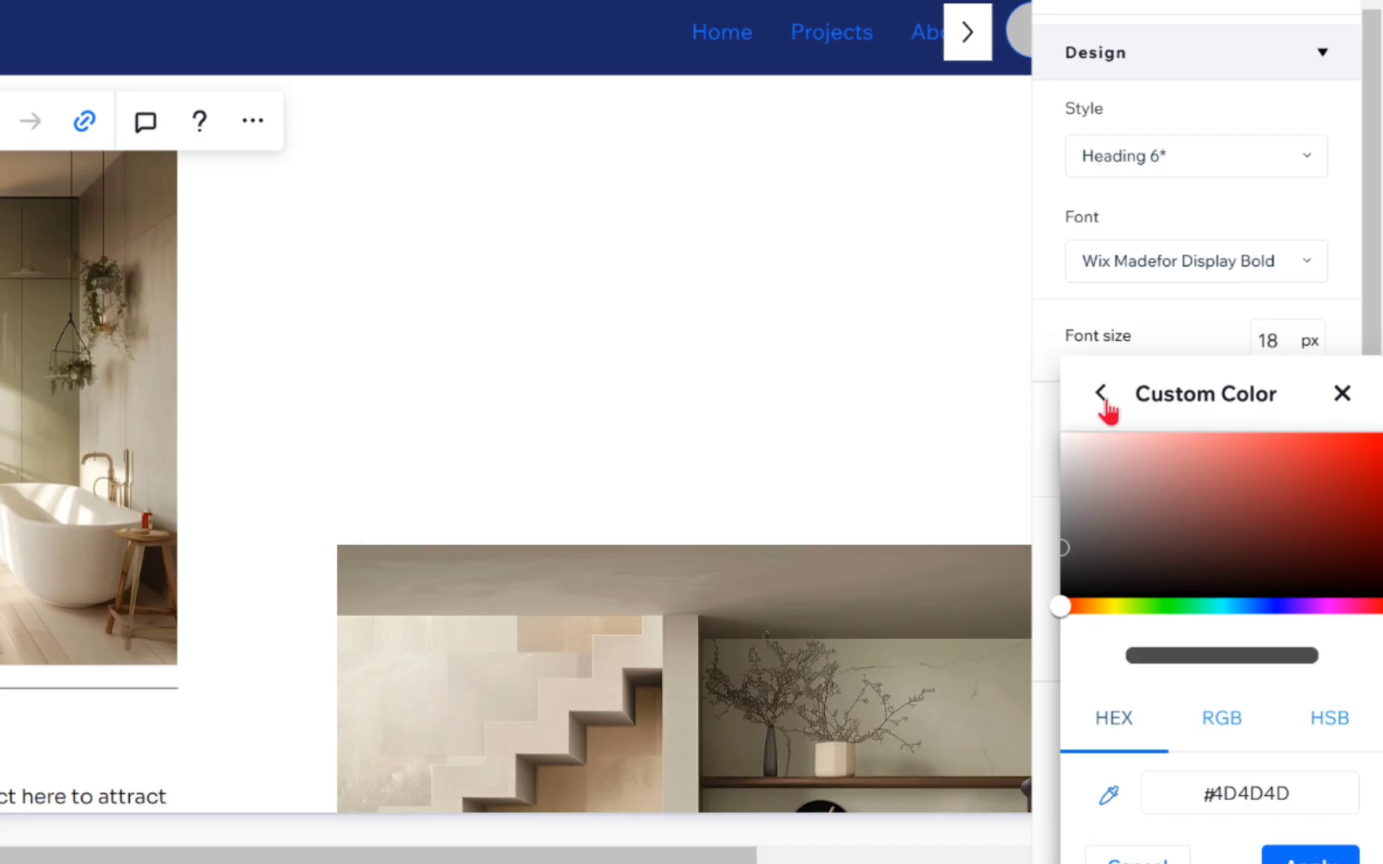
left_click(1189, 494)
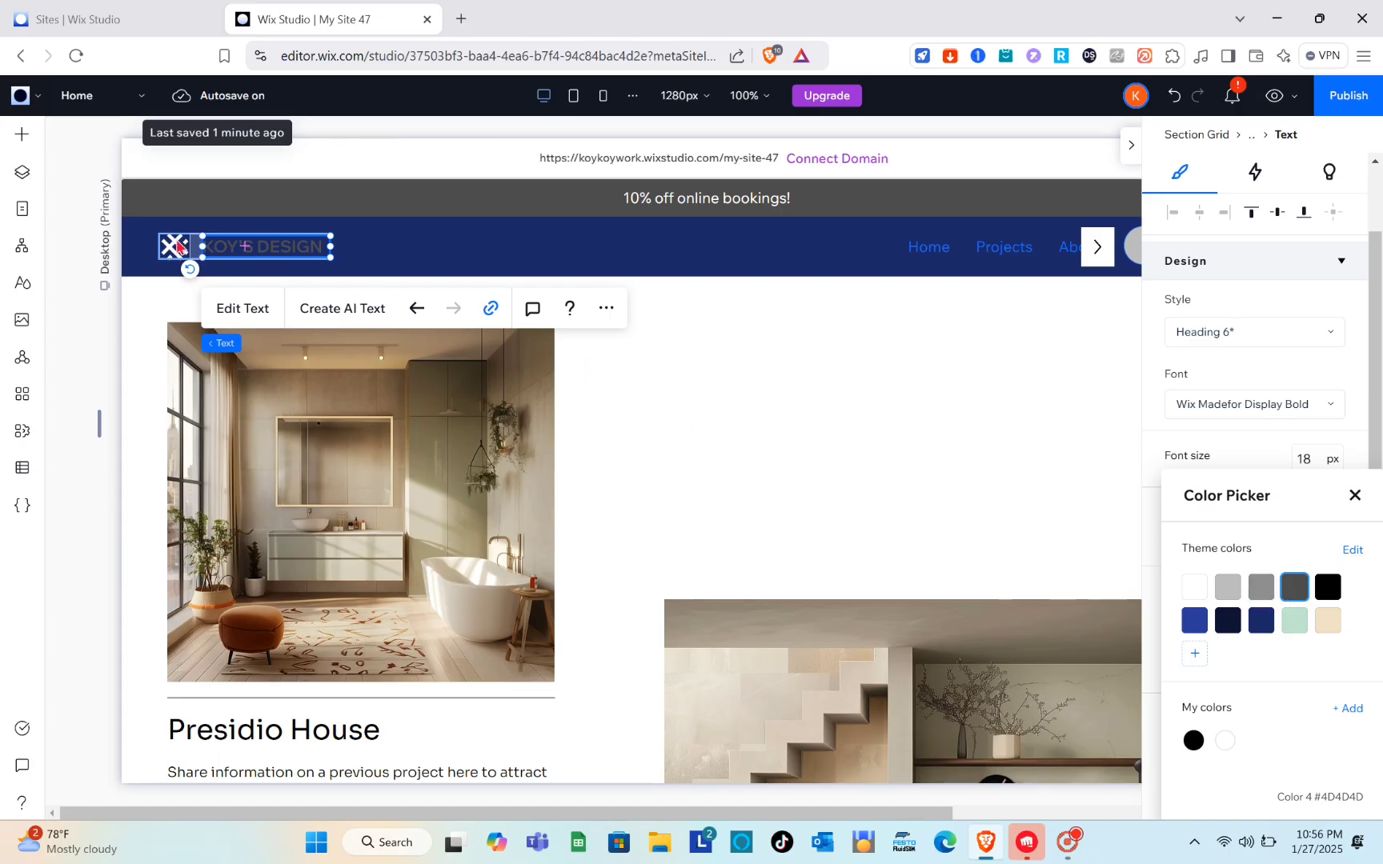
Step: Examine the header logo icon's vector art replacement dialog and its size, design and position settings
left_click(172, 247)
left_click(173, 246)
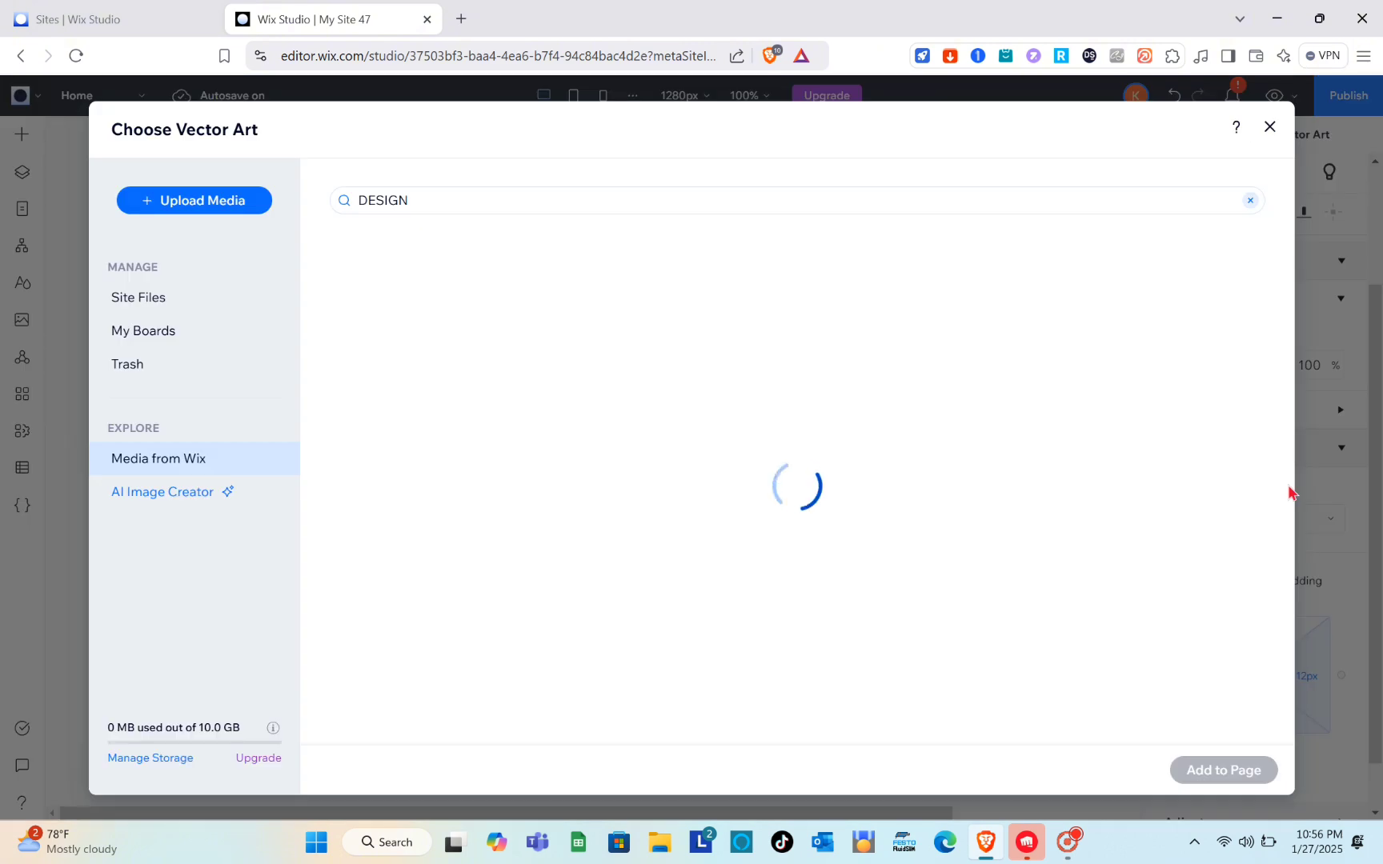
left_click(1269, 127)
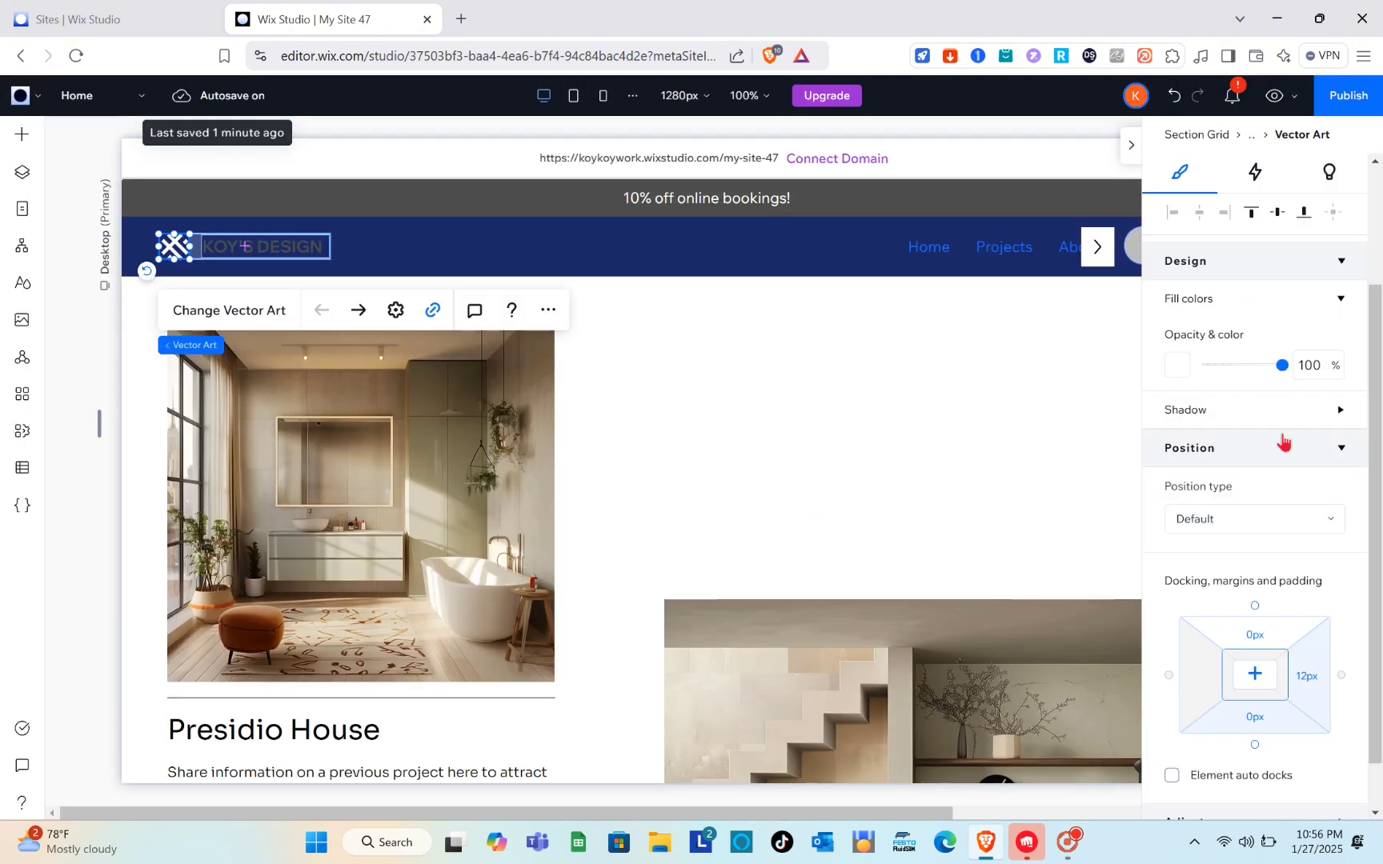
scroll(1306, 518, "down", 1)
scroll(1307, 518, "up", 3)
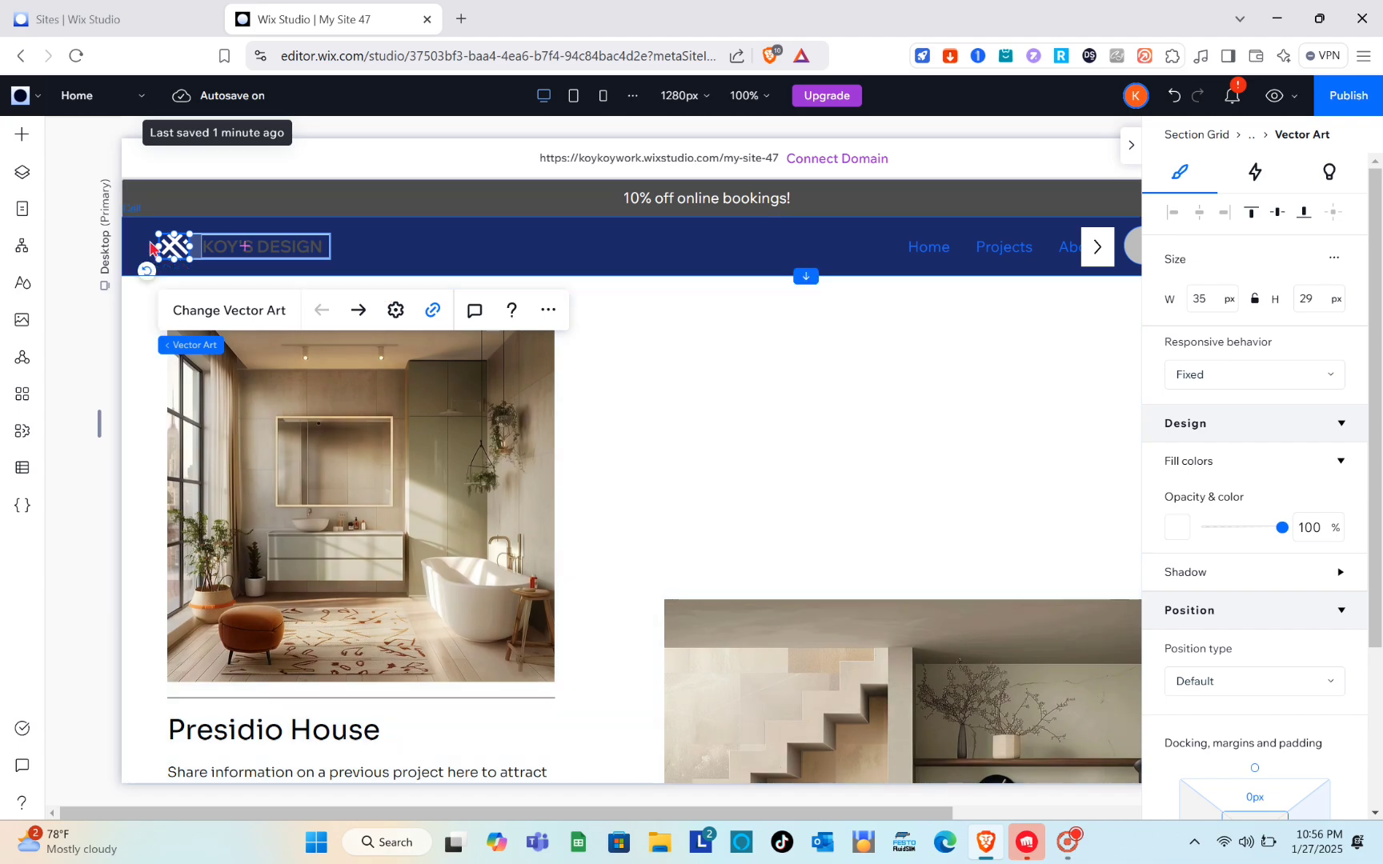
double_click(172, 254)
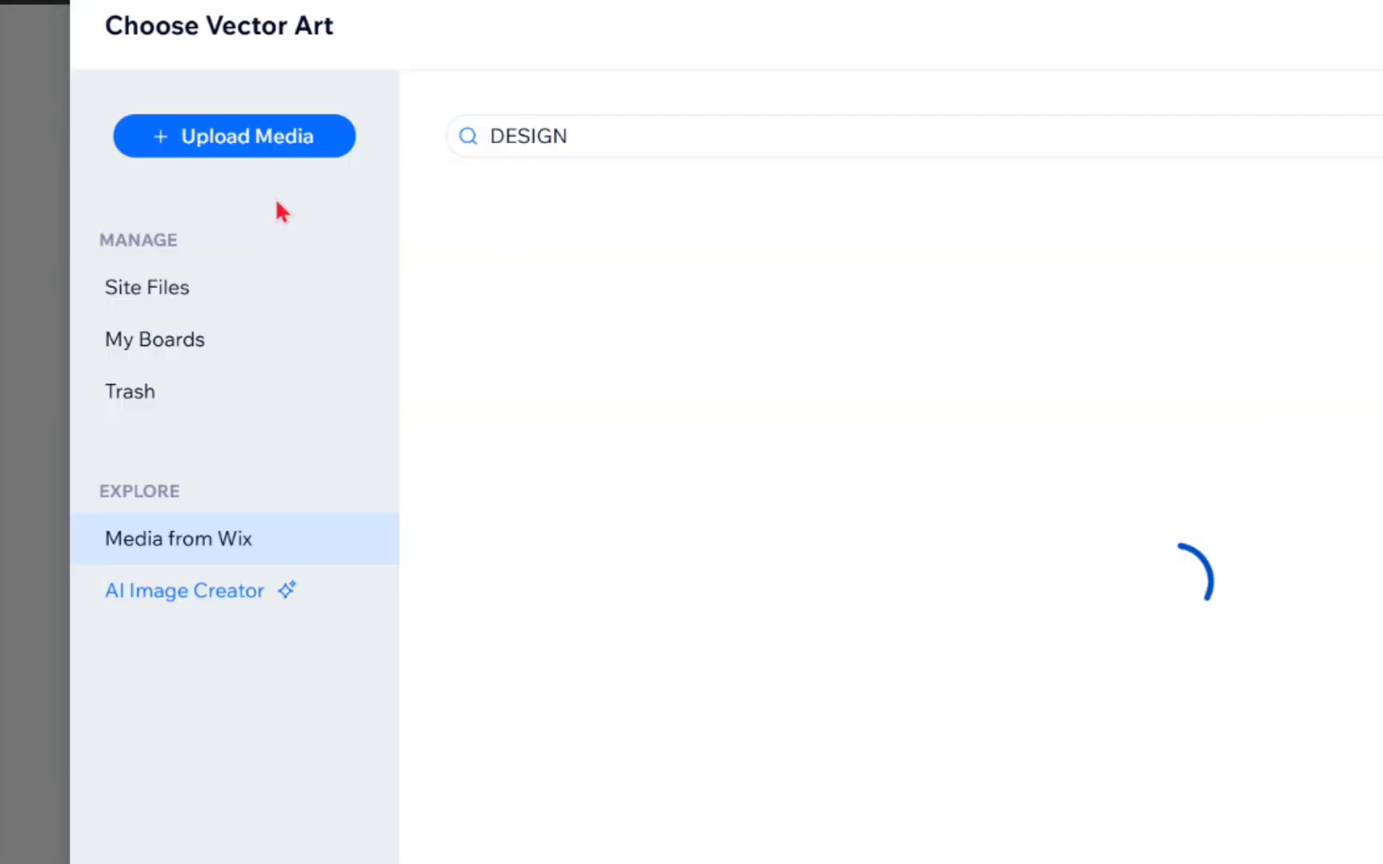
key("Escape")
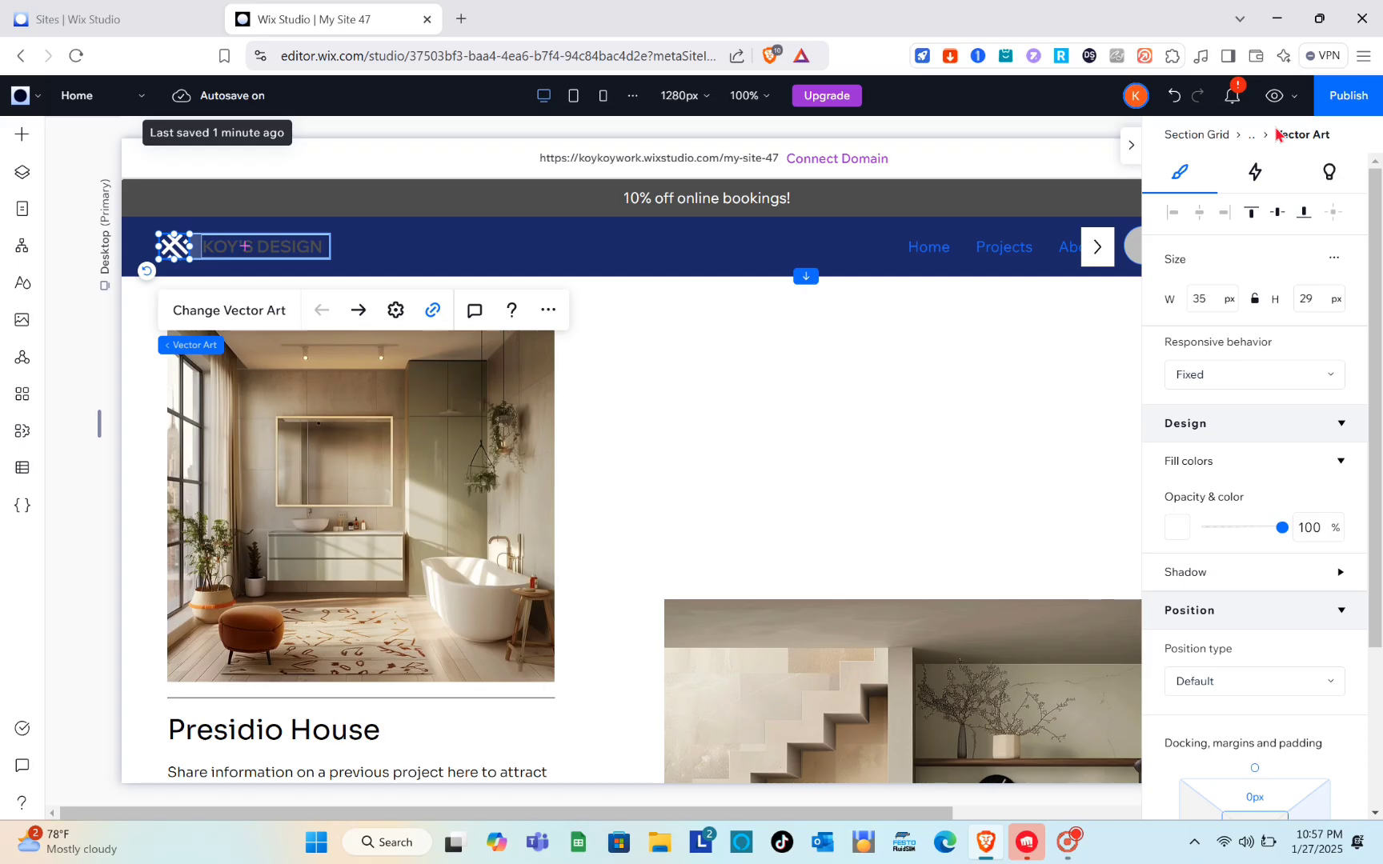
left_click(685, 259)
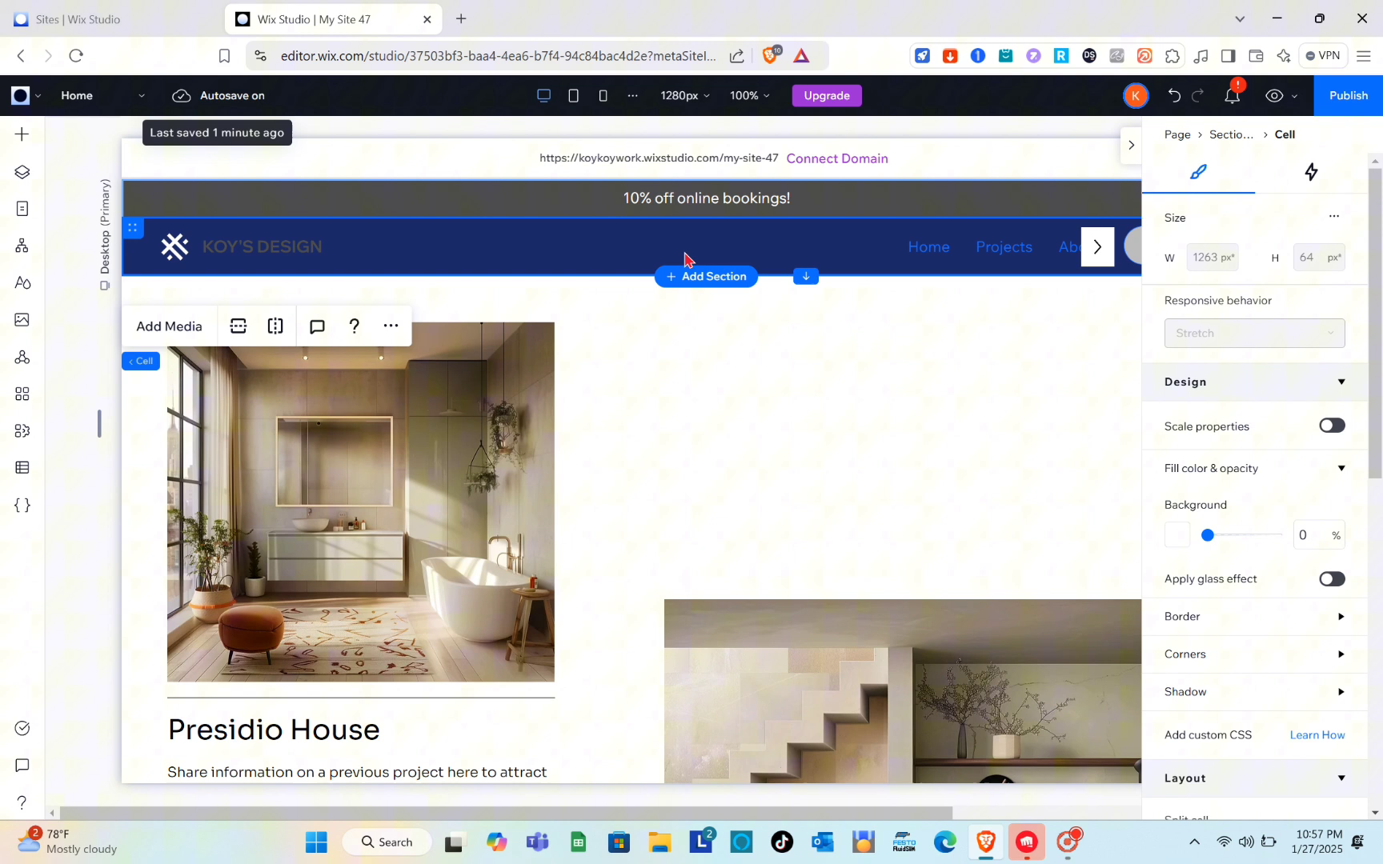
scroll(684, 259, "right", 2)
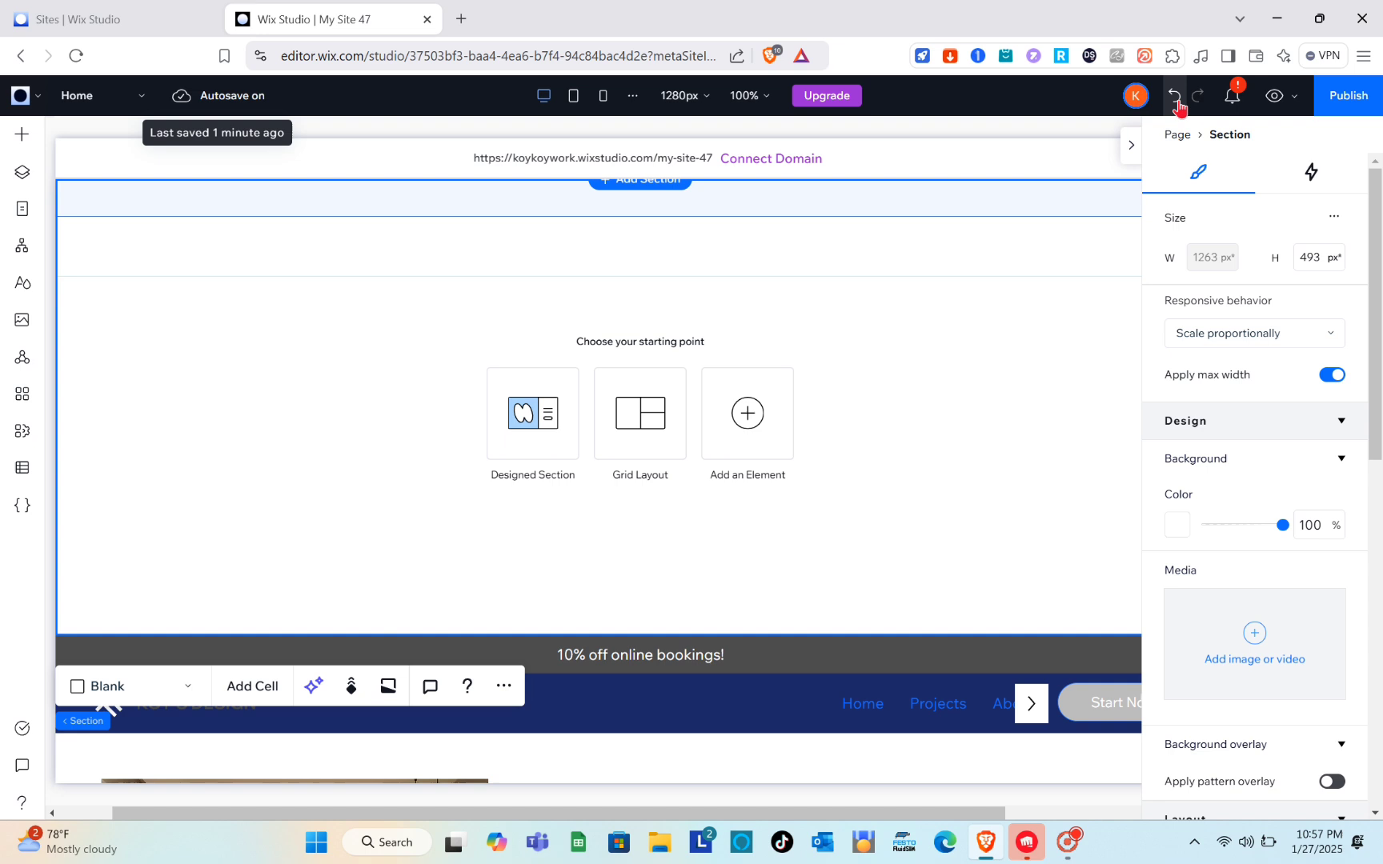
left_click(1174, 97)
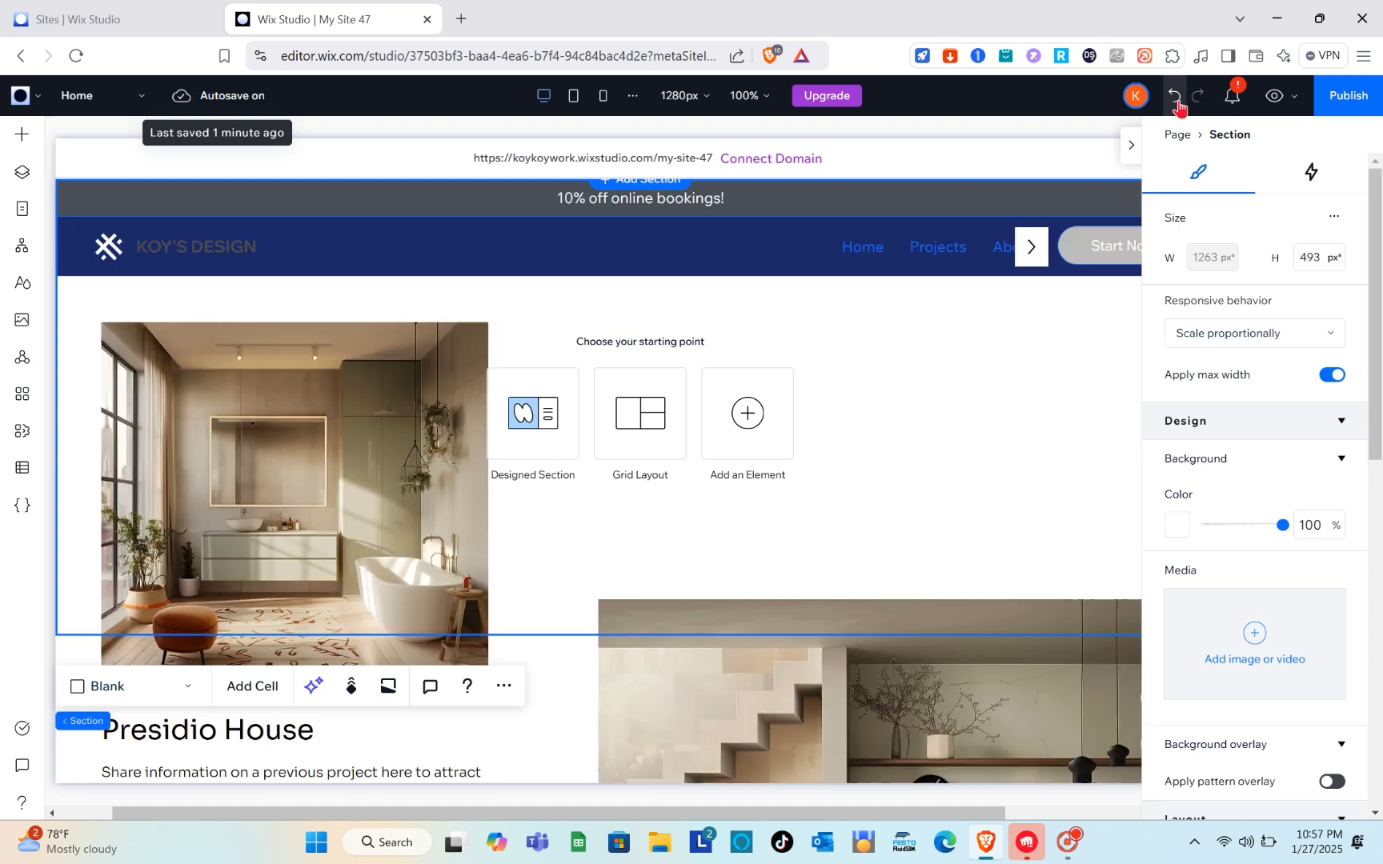
Step: Change the color of the "10% off online bookings!" text in the announcement bar to the dark gray theme color #4D4D4D
left_click(661, 205)
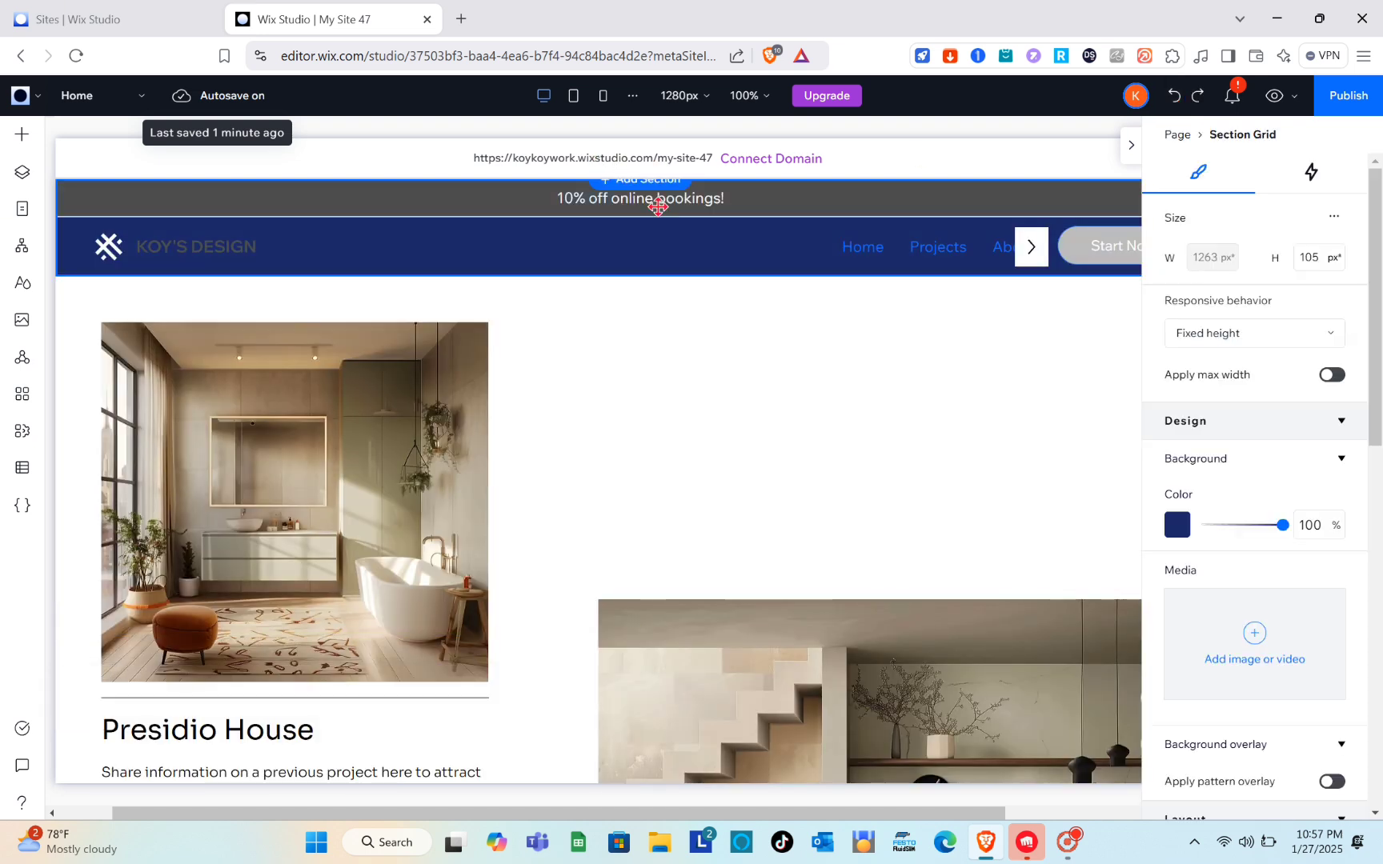
left_click(664, 200)
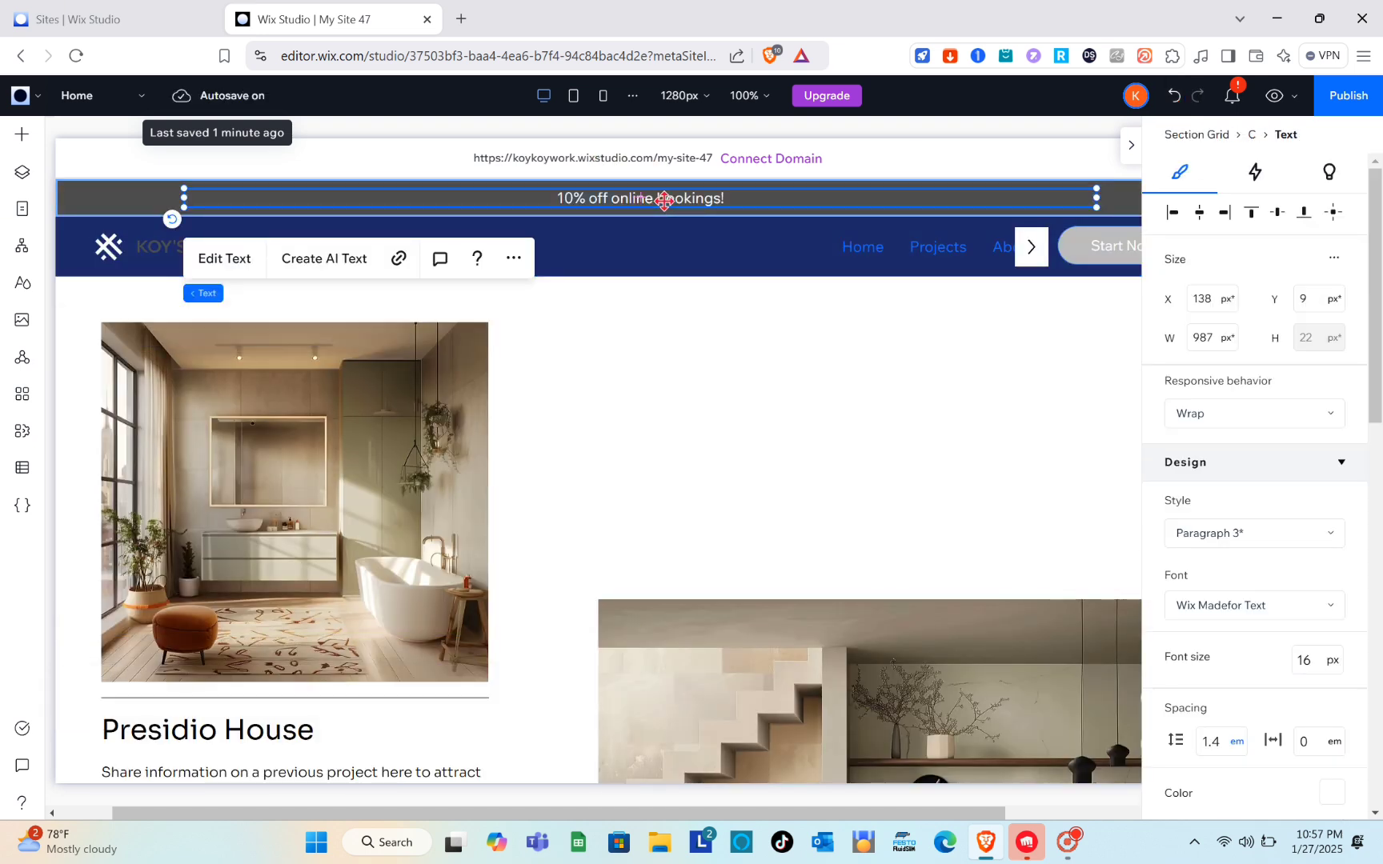
double_click(664, 200)
scroll(1191, 517, "down", 3)
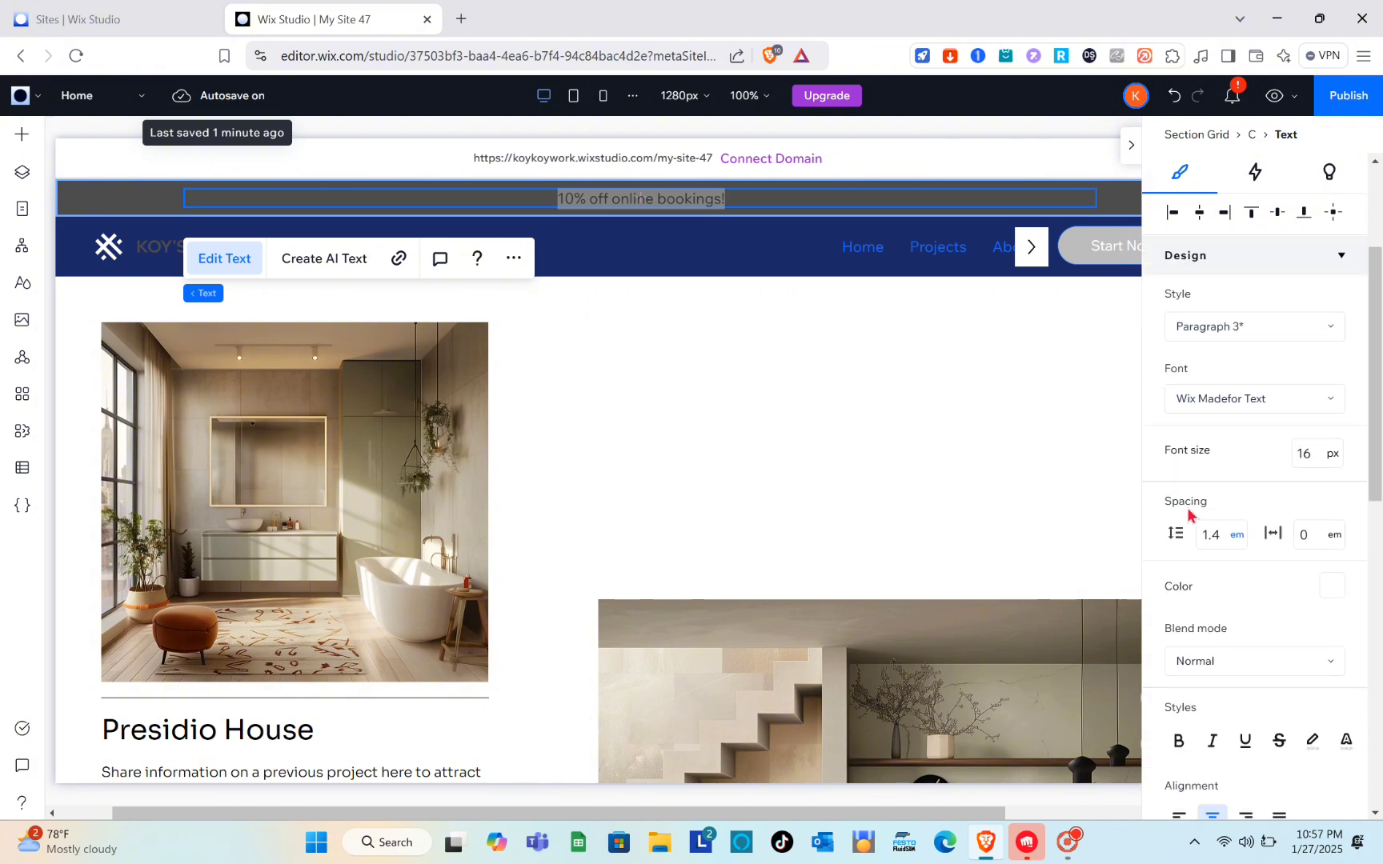
scroll(1189, 516, "down", 4)
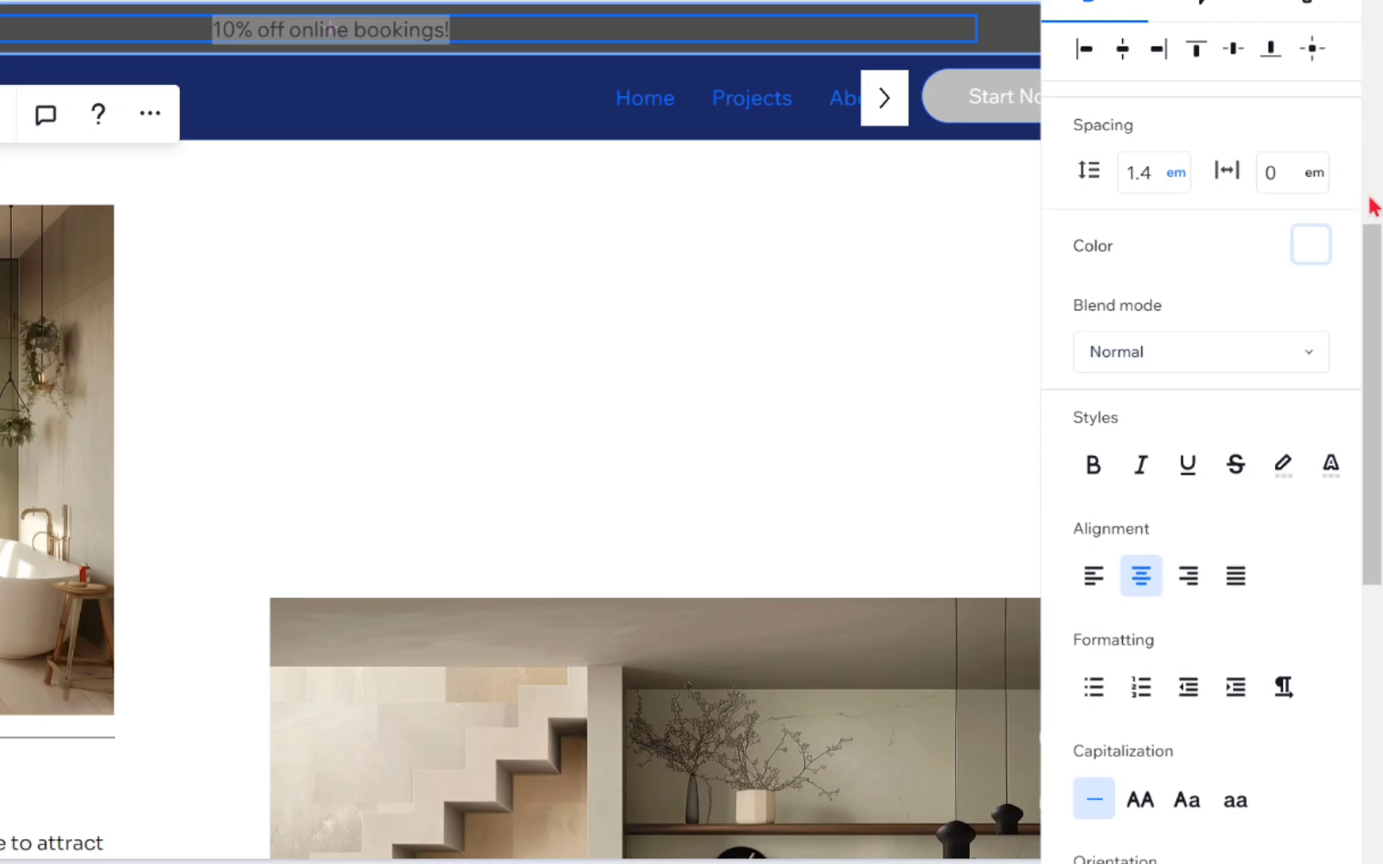
left_click(1303, 254)
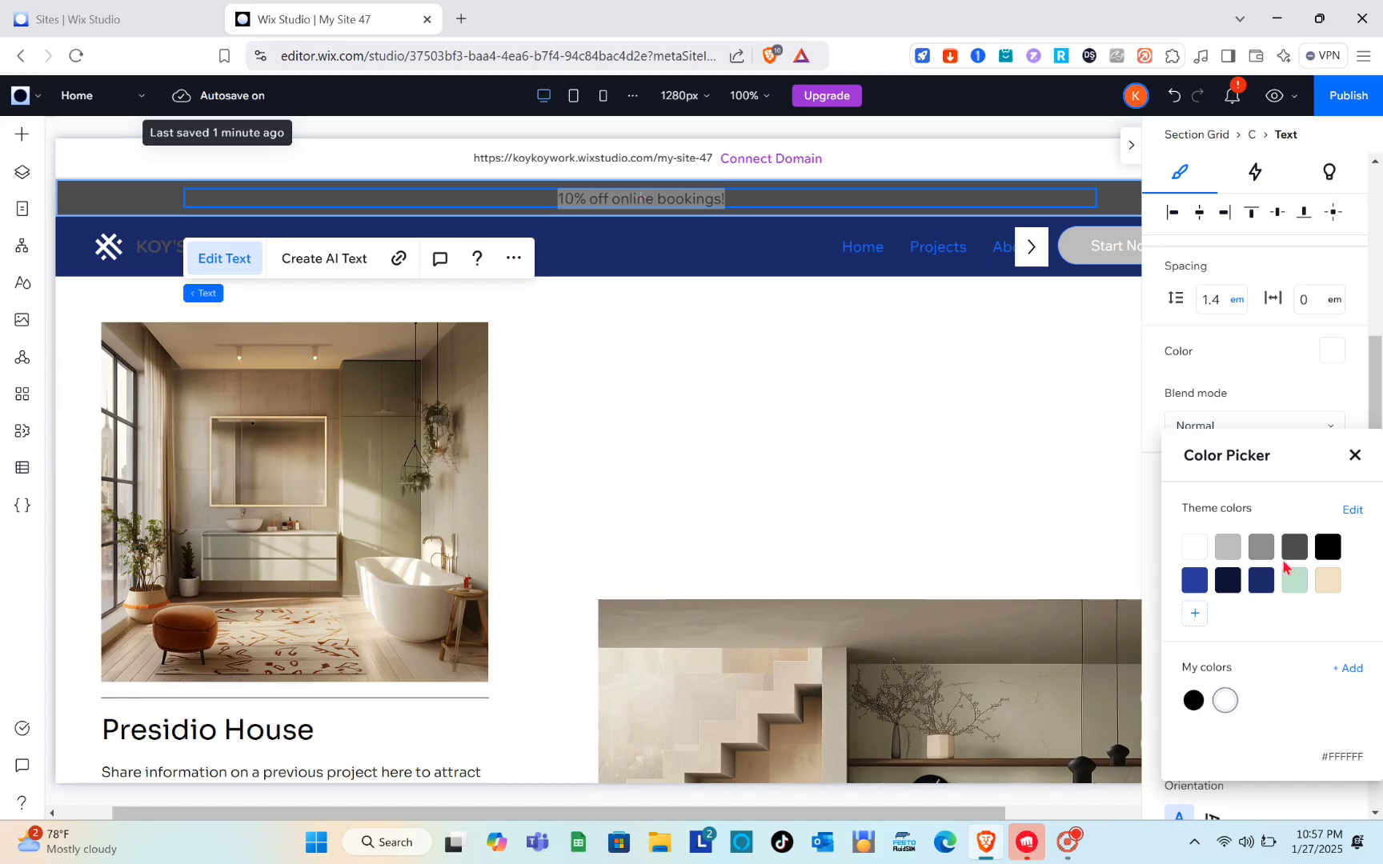
left_click(1294, 548)
left_click(981, 465)
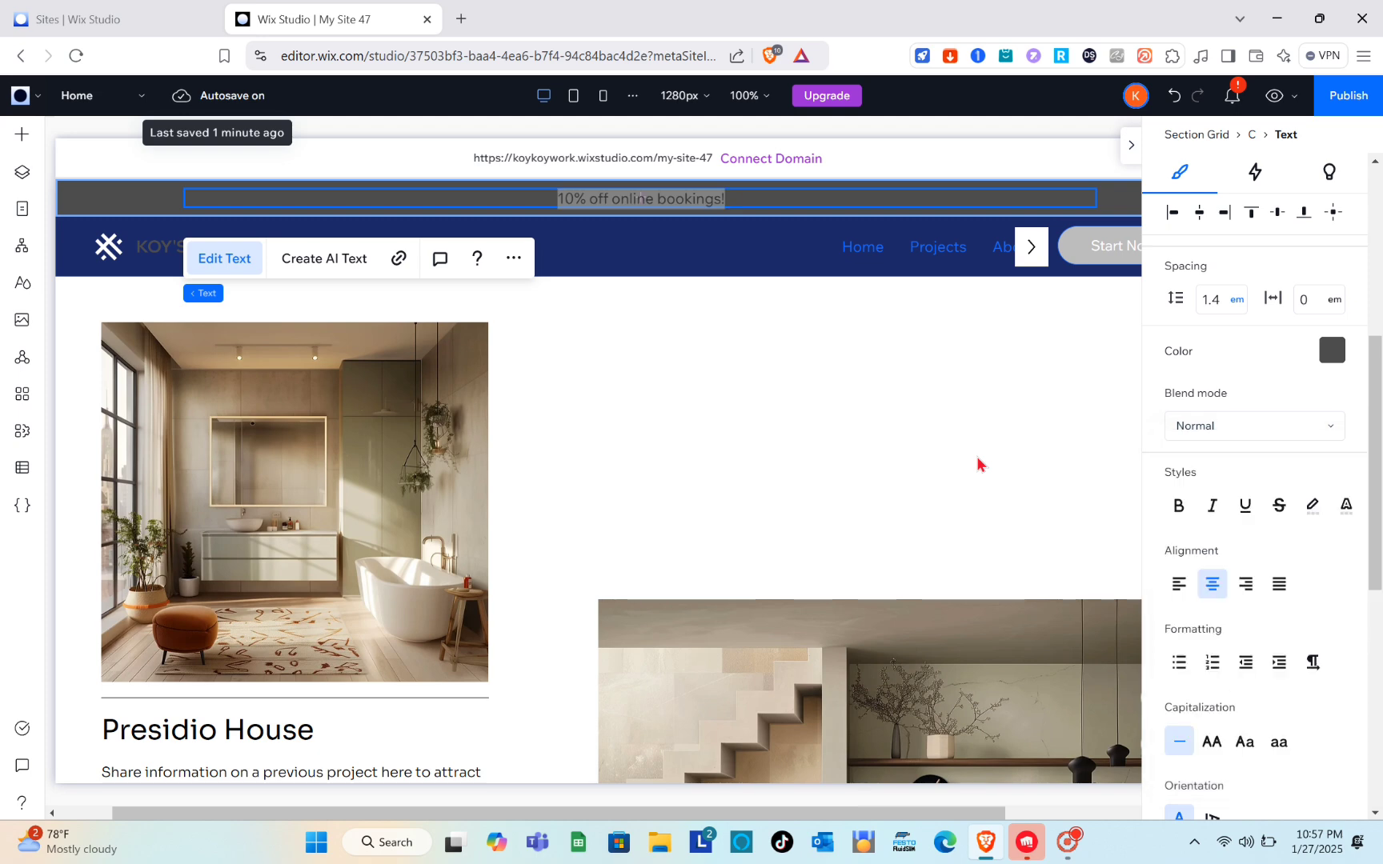
Step: Change the background fill of the header's Start Now button to the dark gray theme color #4D4D4D
scroll(981, 465, "right", 2)
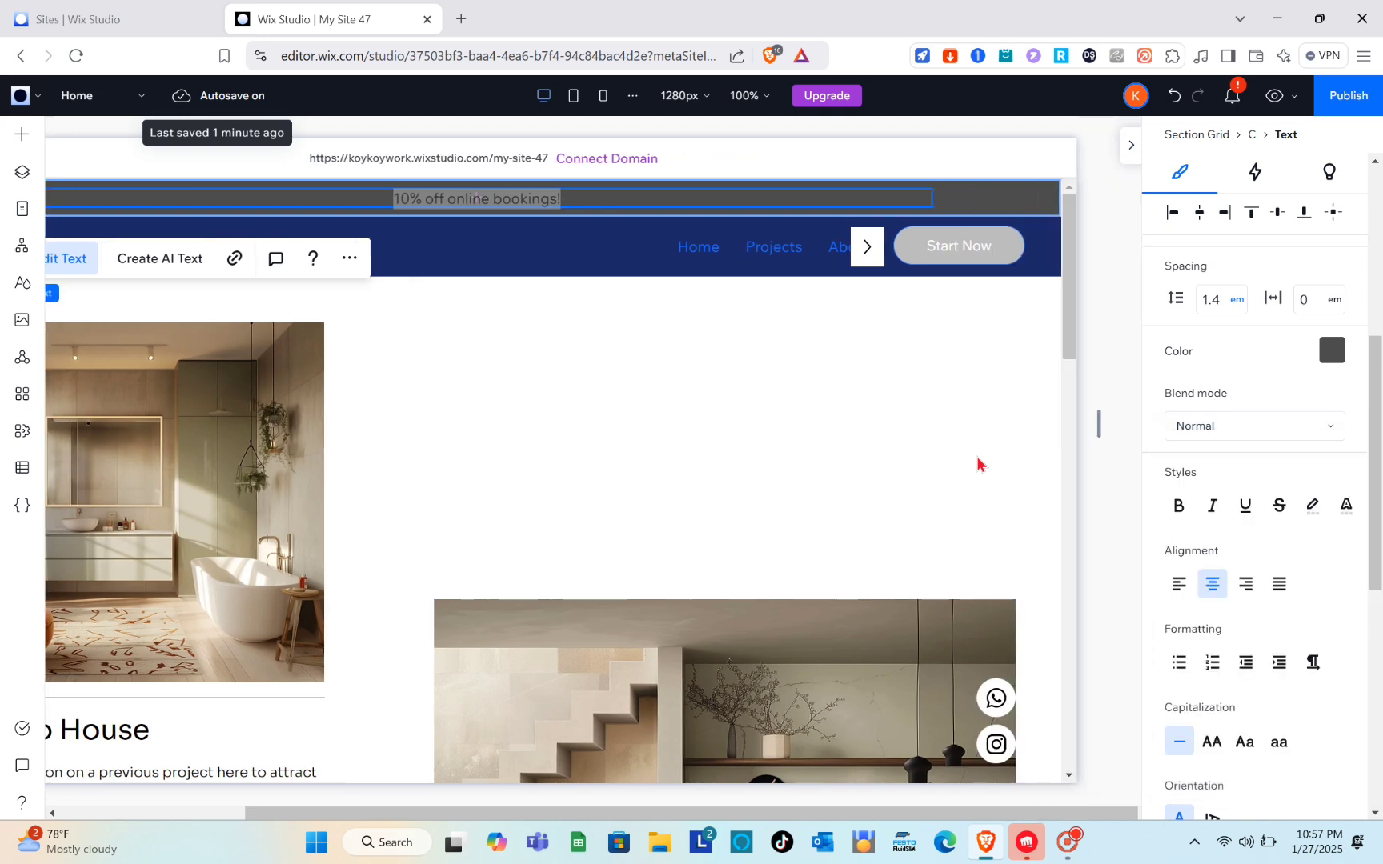
left_click(952, 249)
left_click(952, 248)
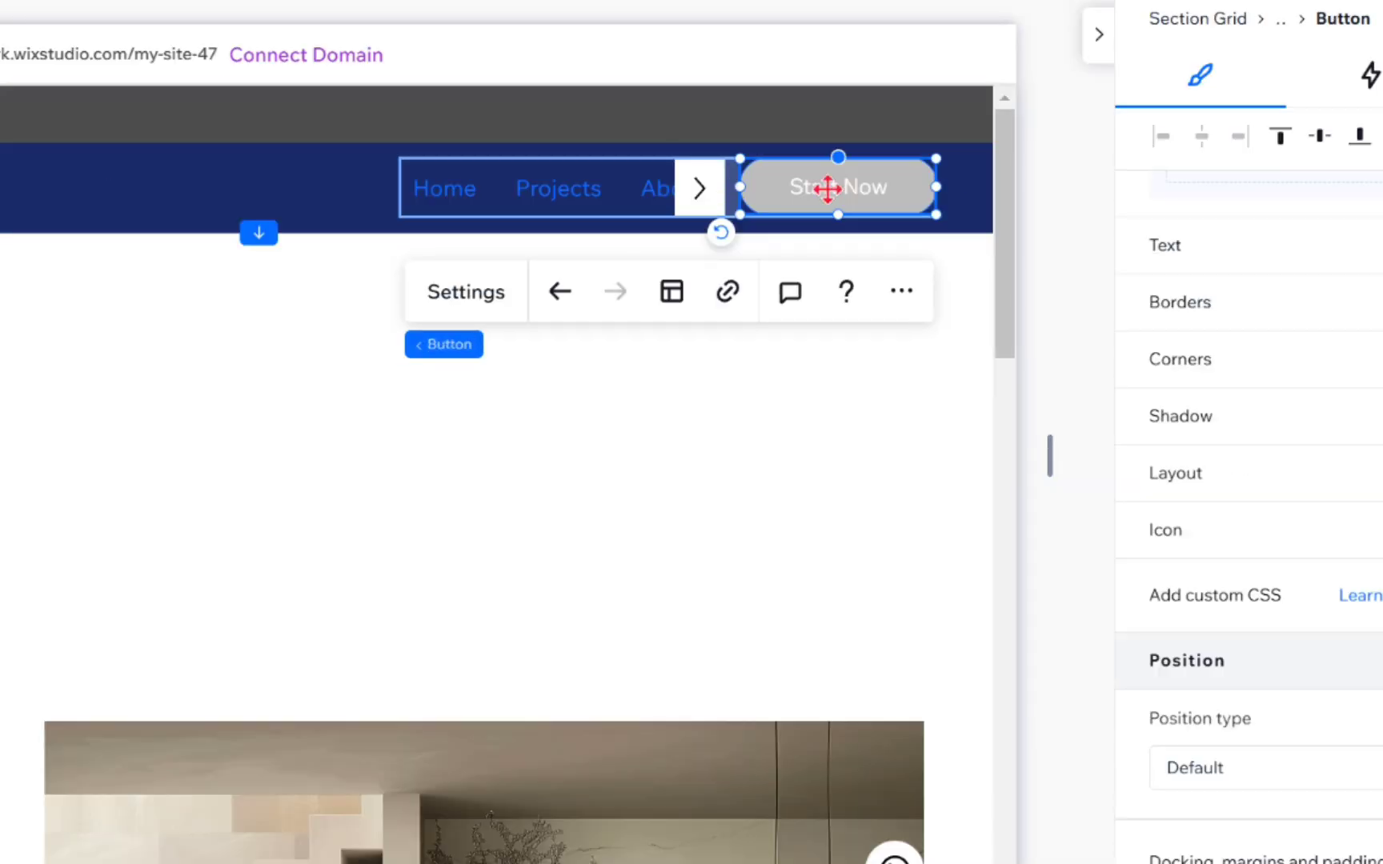
scroll(1281, 520, "down", 3)
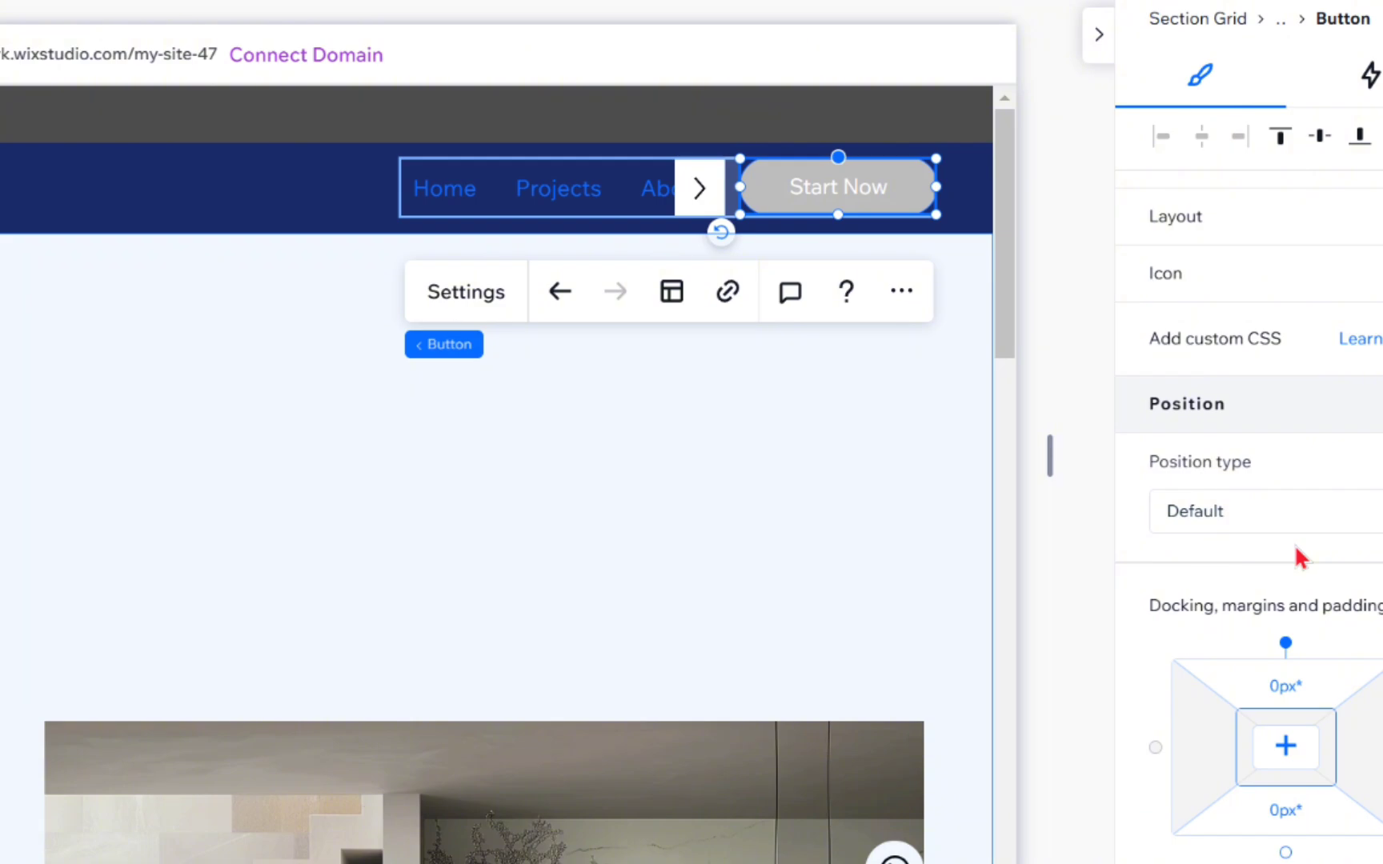
scroll(1294, 543, "up", 4)
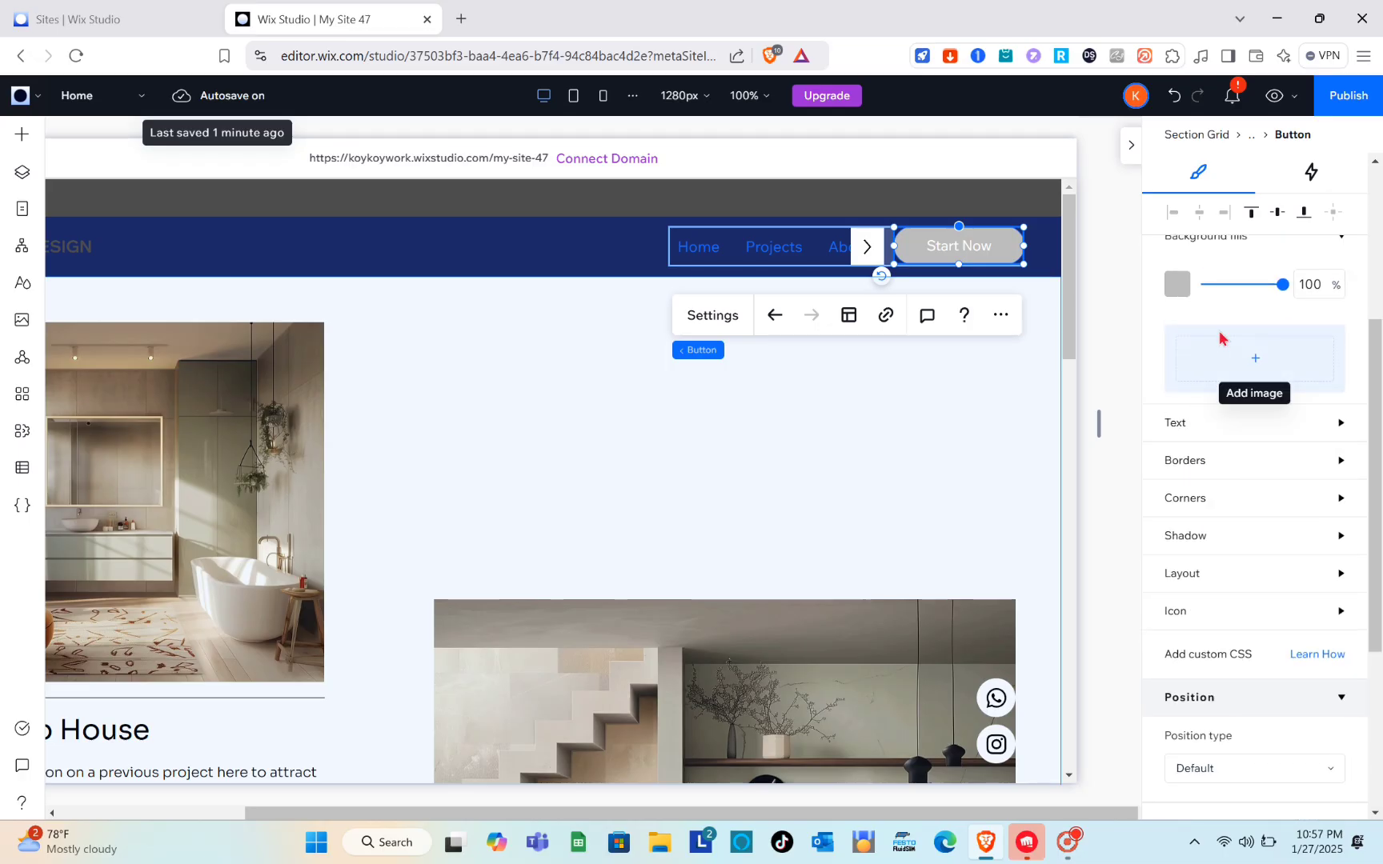
scroll(1222, 339, "up", 2)
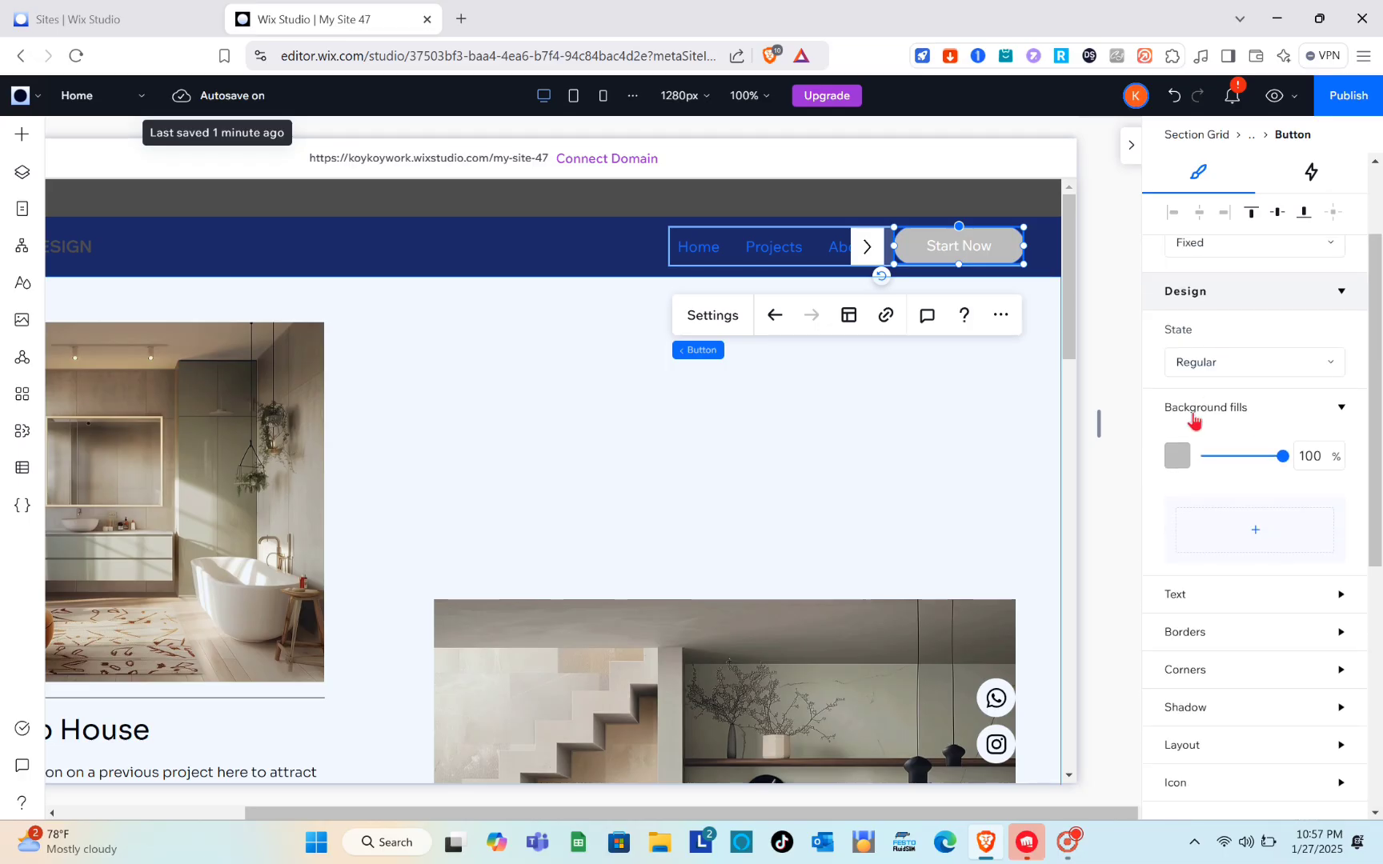
left_click(1179, 454)
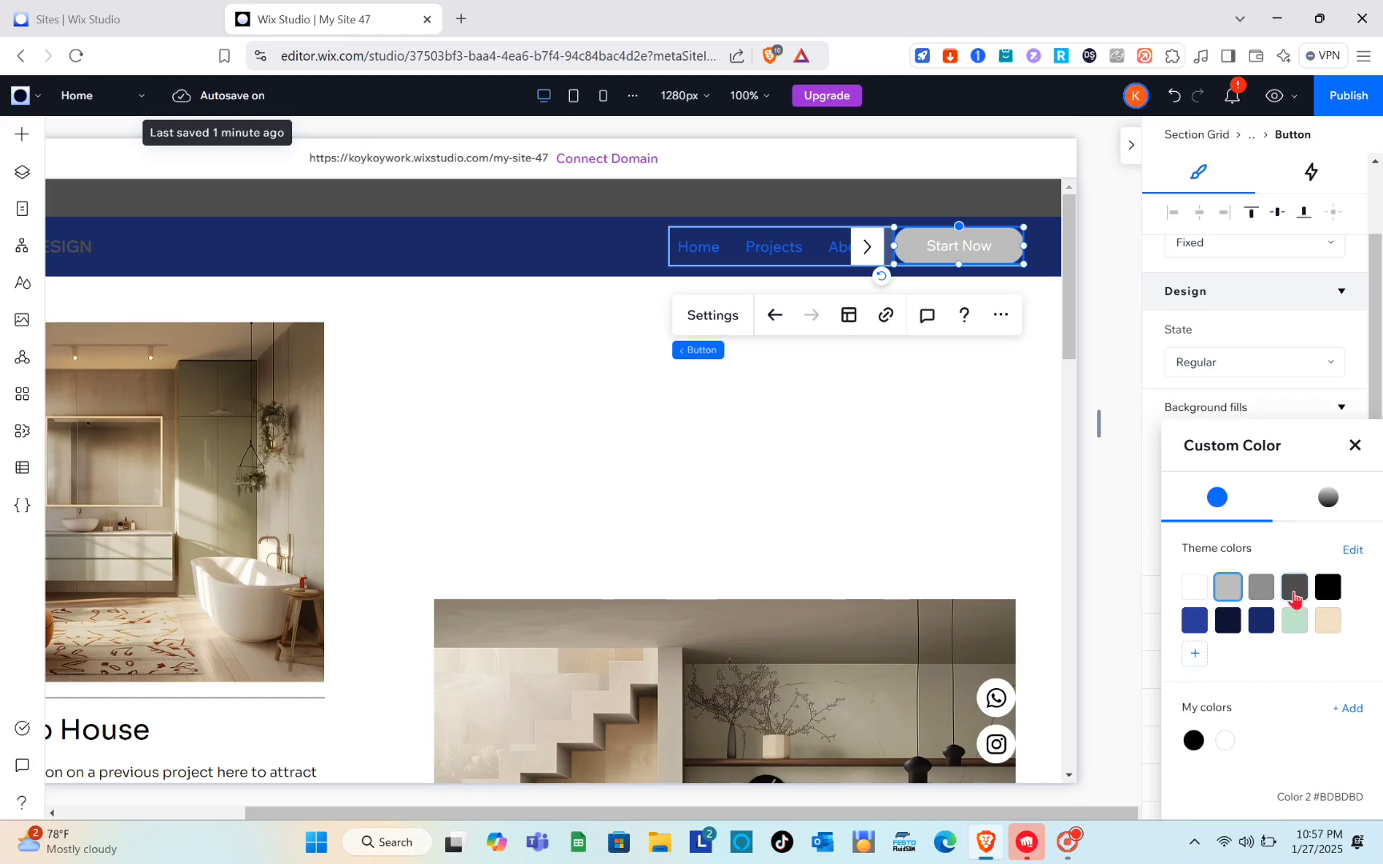
left_click(1294, 590)
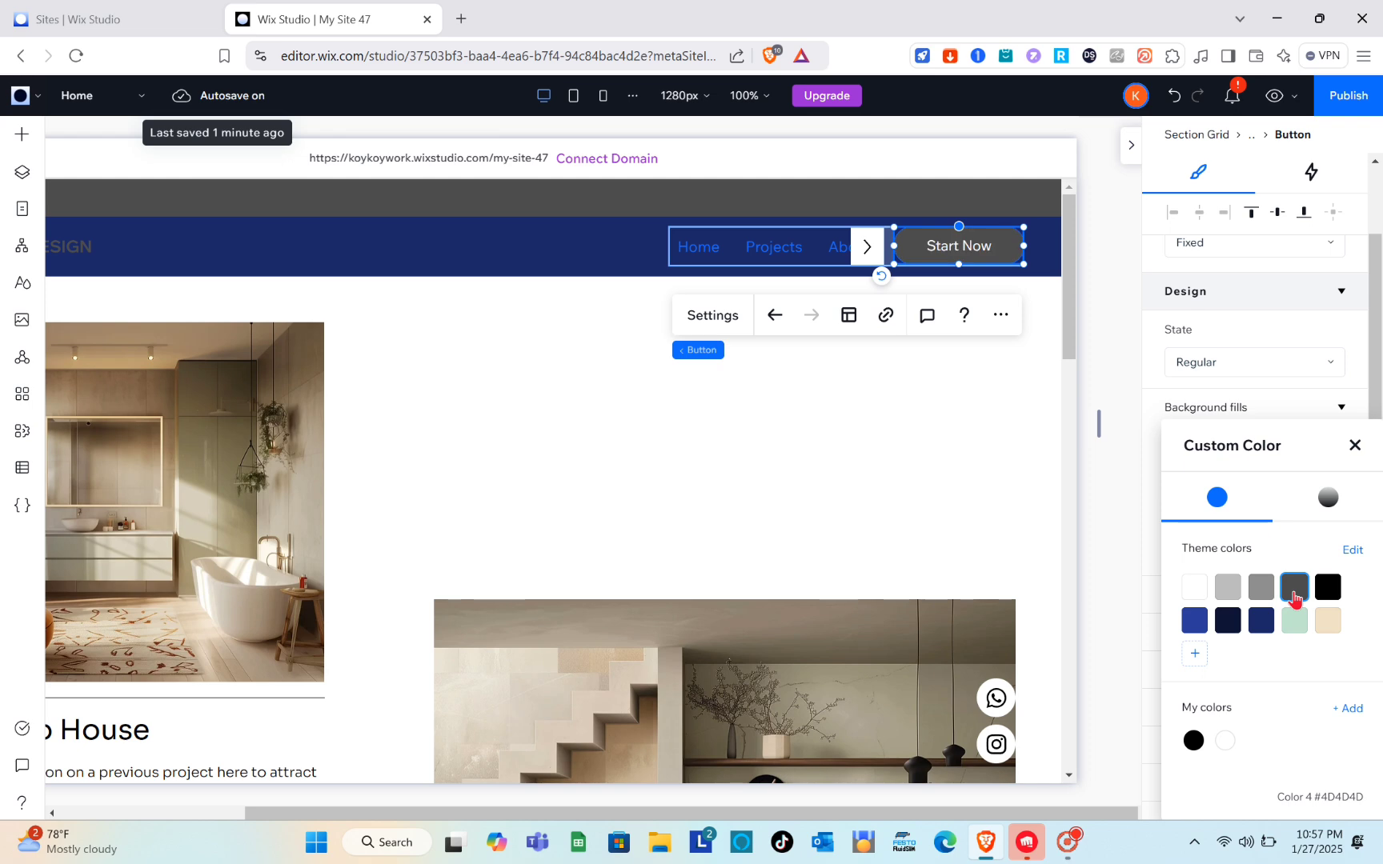
left_click(978, 458)
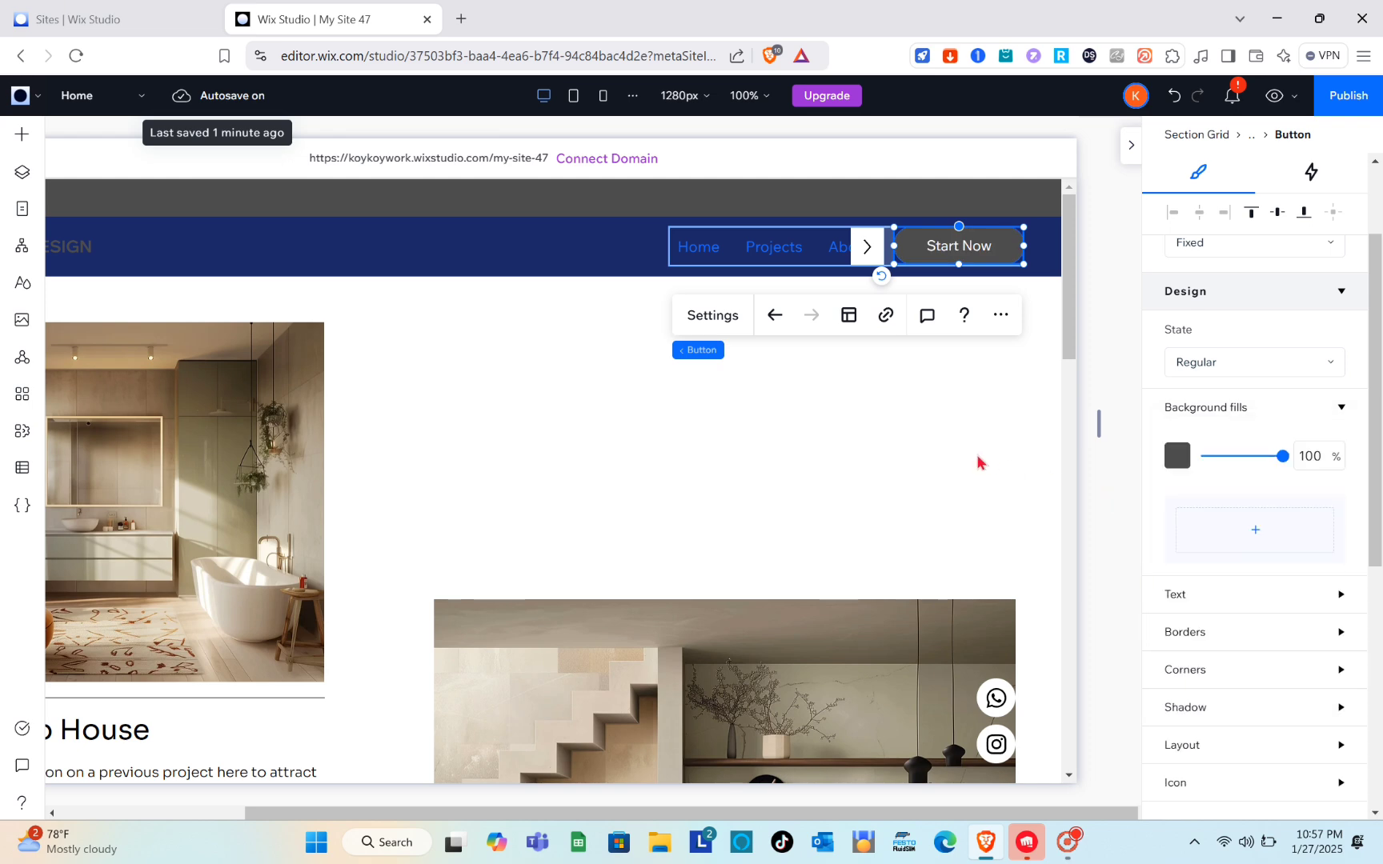
left_click(978, 462)
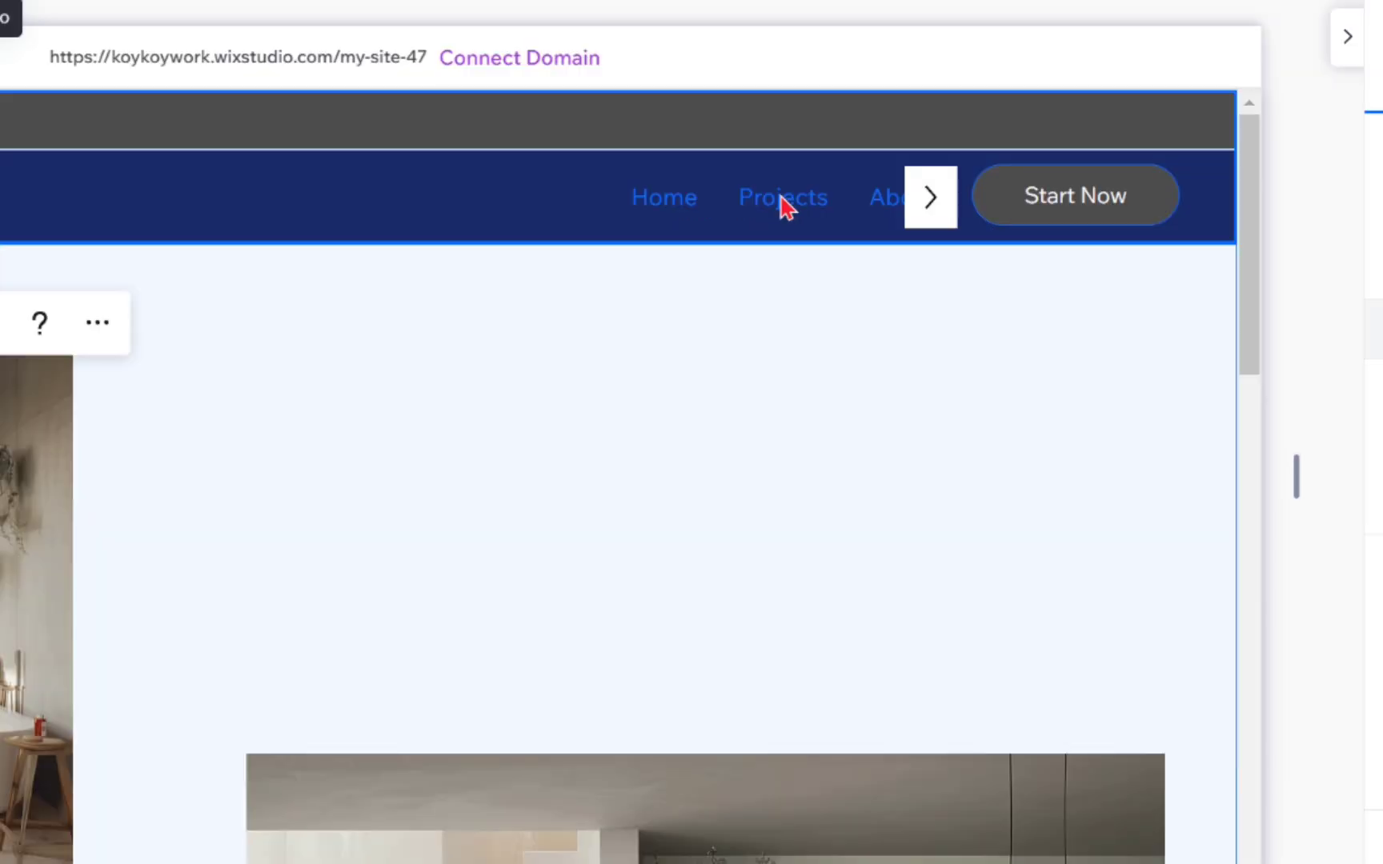
Step: Examine the design, layout and position settings of the header stack containing the navigation menu and Start Now button
left_click(761, 192)
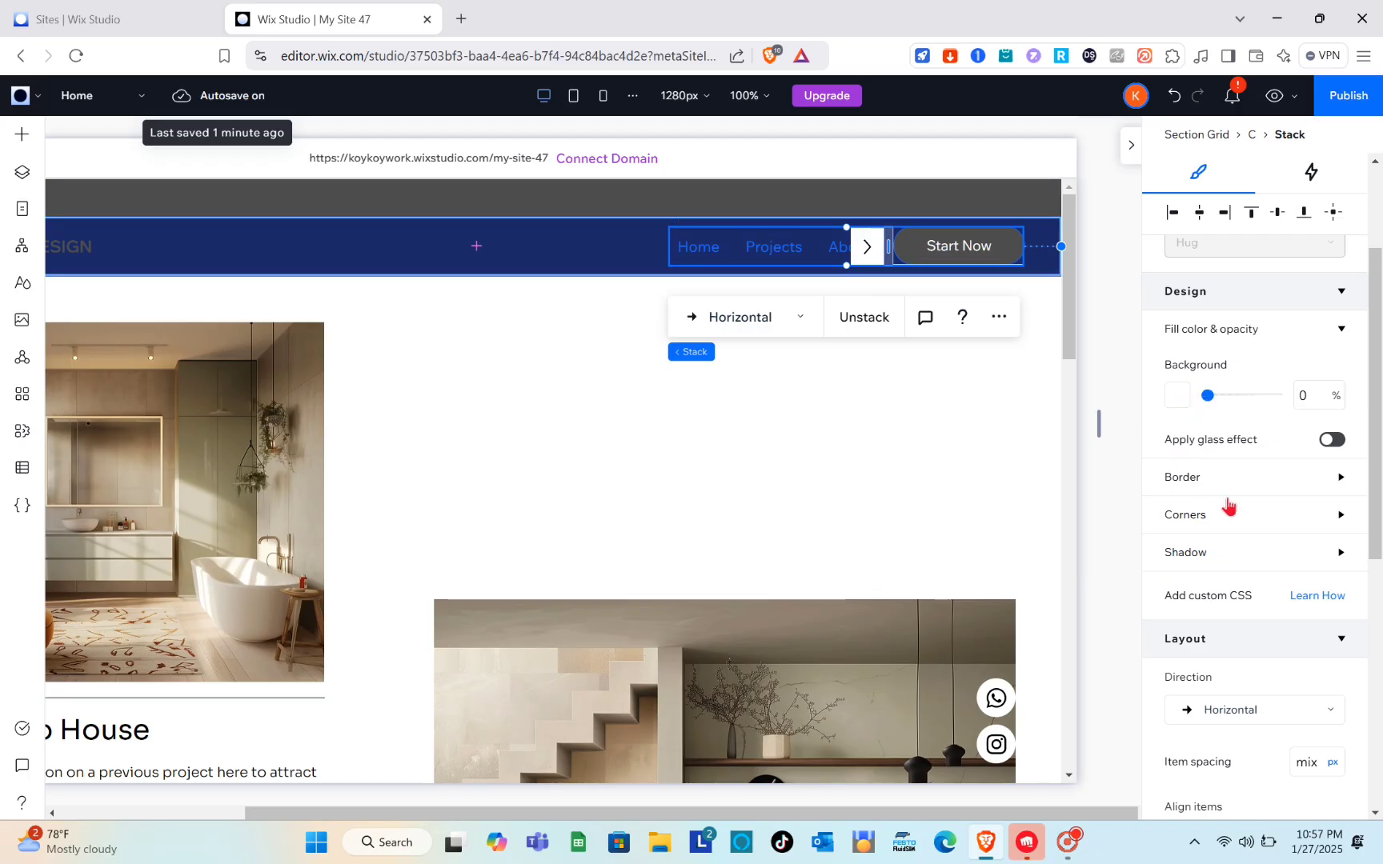
scroll(1228, 506, "down", 3)
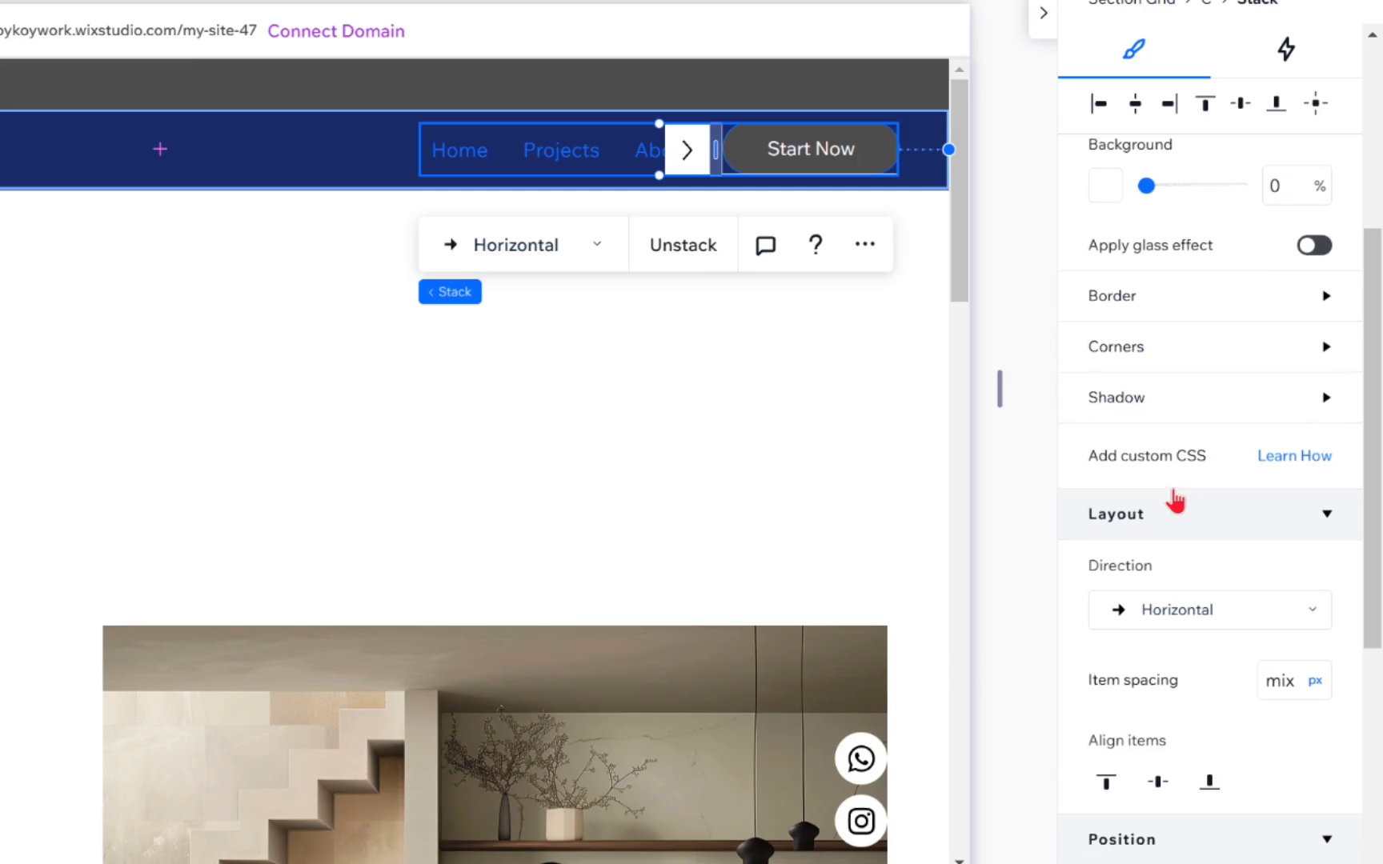
scroll(1174, 500, "down", 5)
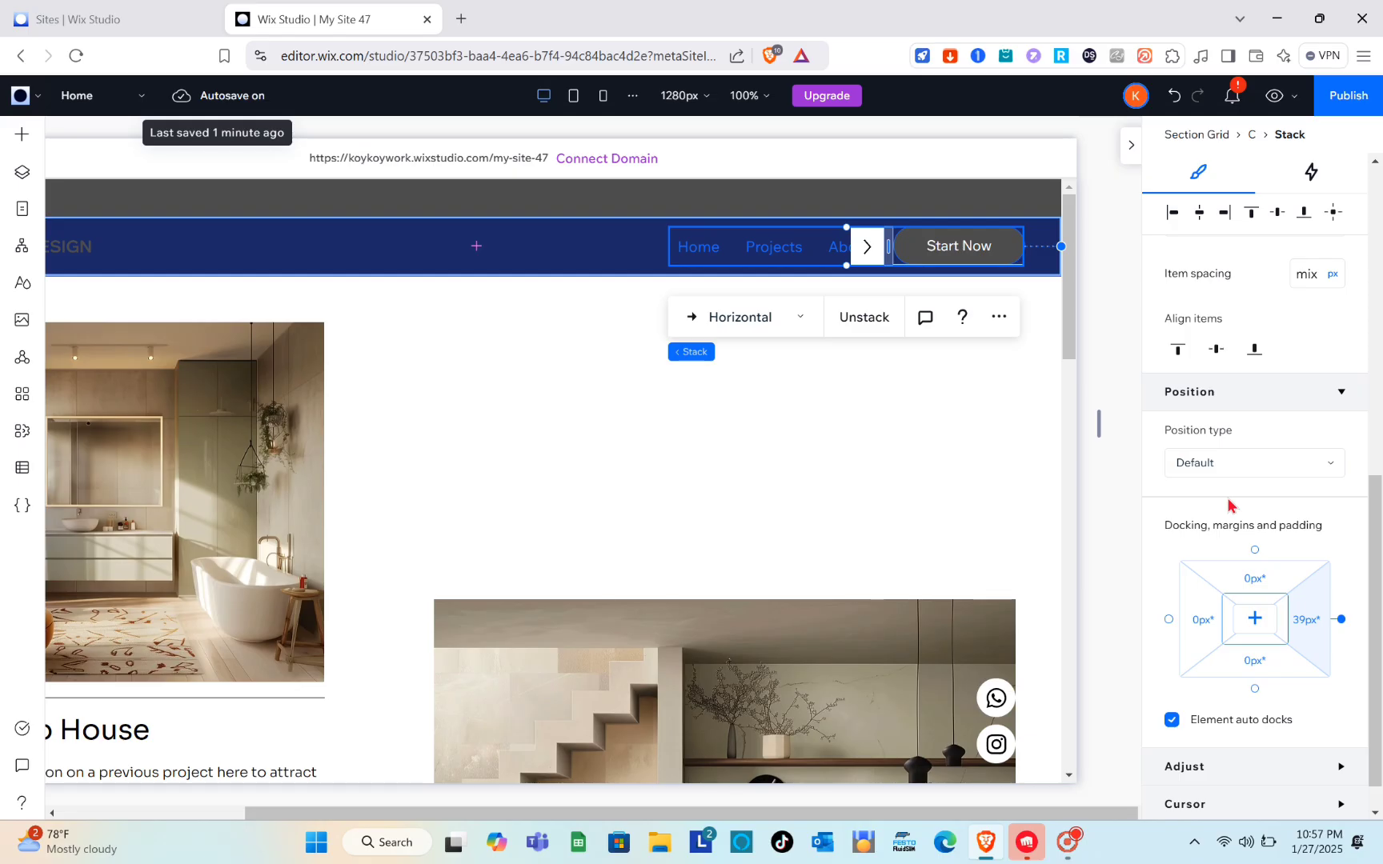
scroll(1231, 506, "down", 1)
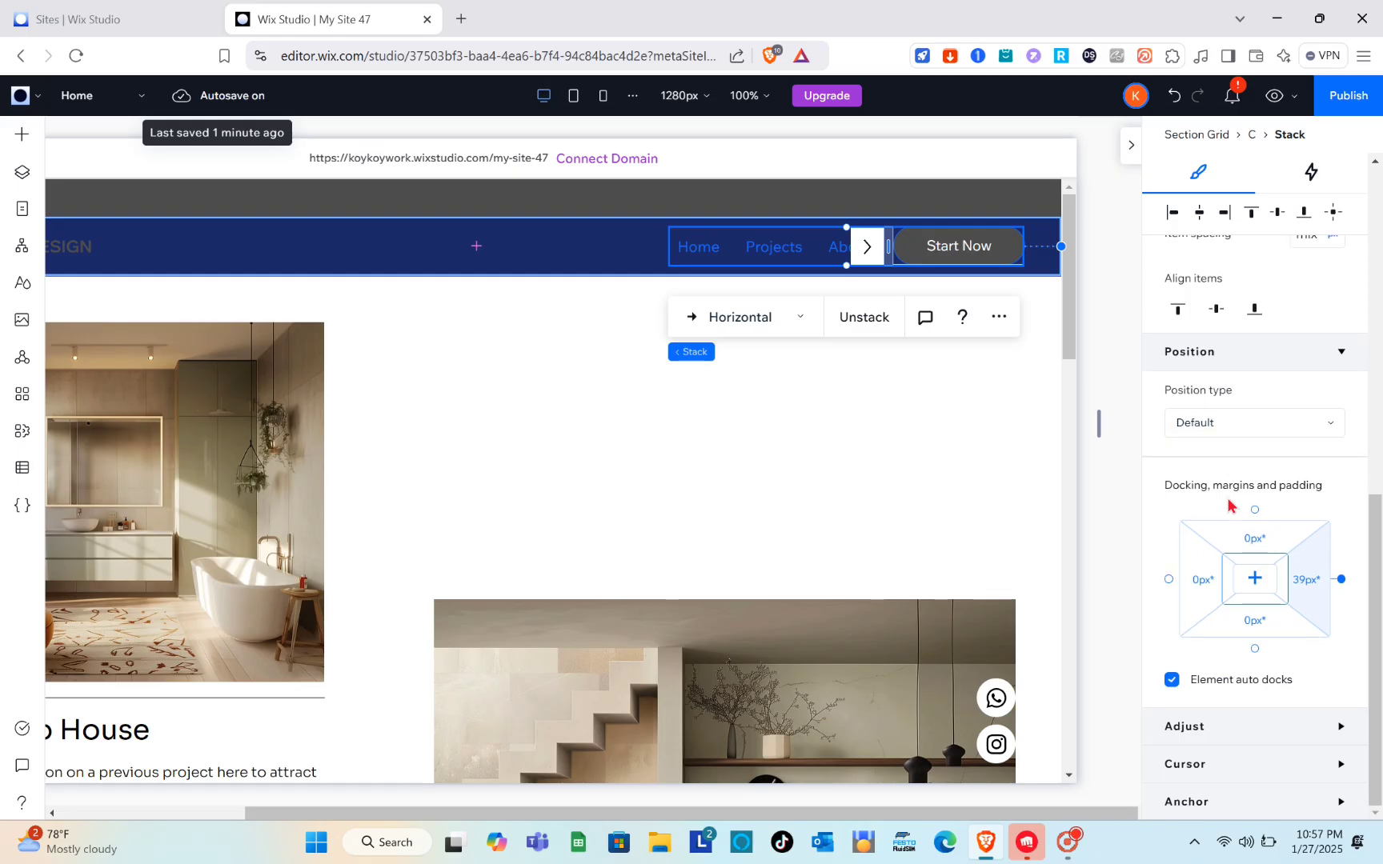
scroll(1231, 506, "up", 5)
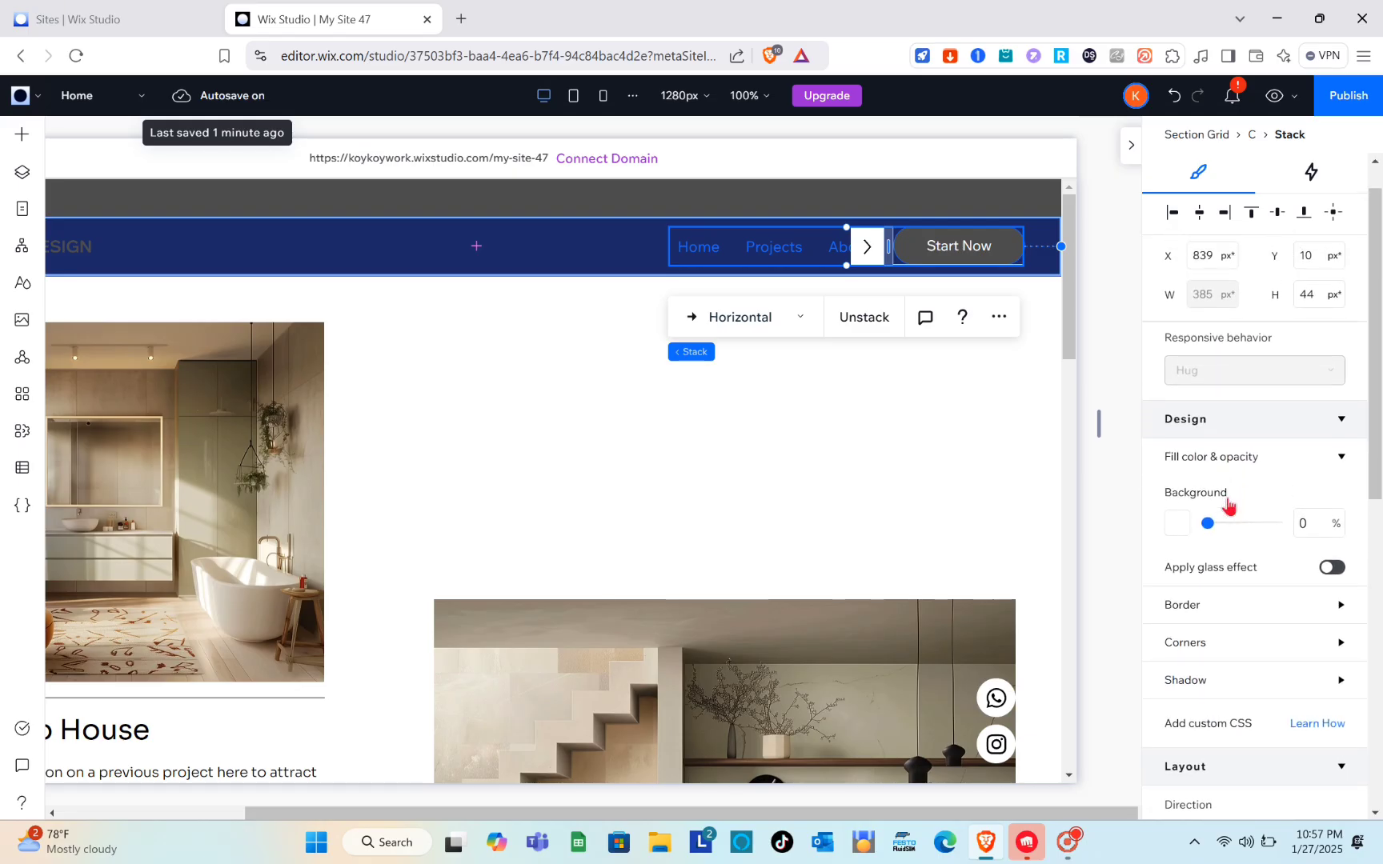
scroll(1229, 506, "up", 1)
left_click(889, 482)
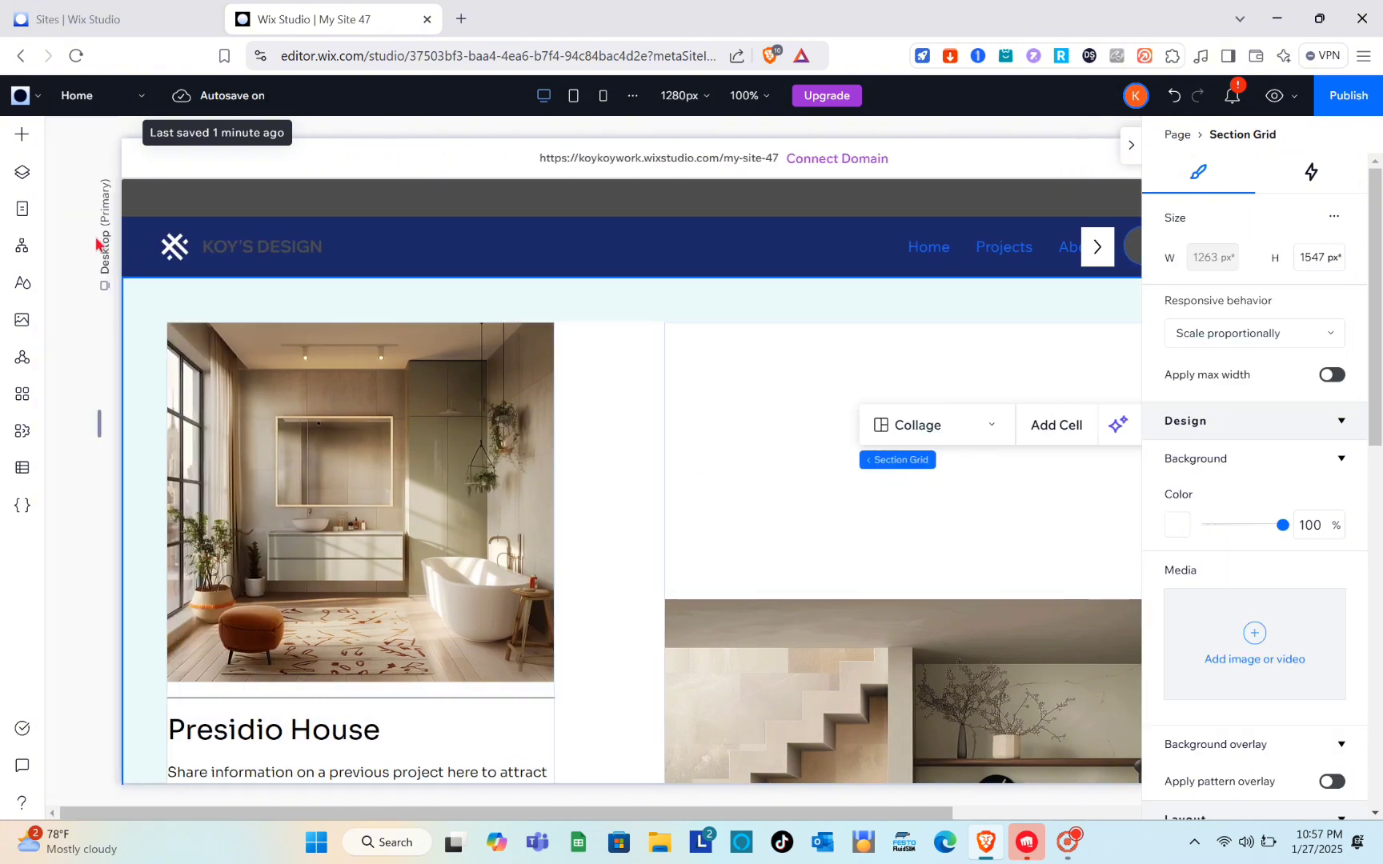
Step: Change the fill color of the header's logo icon to the dark gray theme color #4D4D4D
left_click(161, 240)
left_click(175, 247)
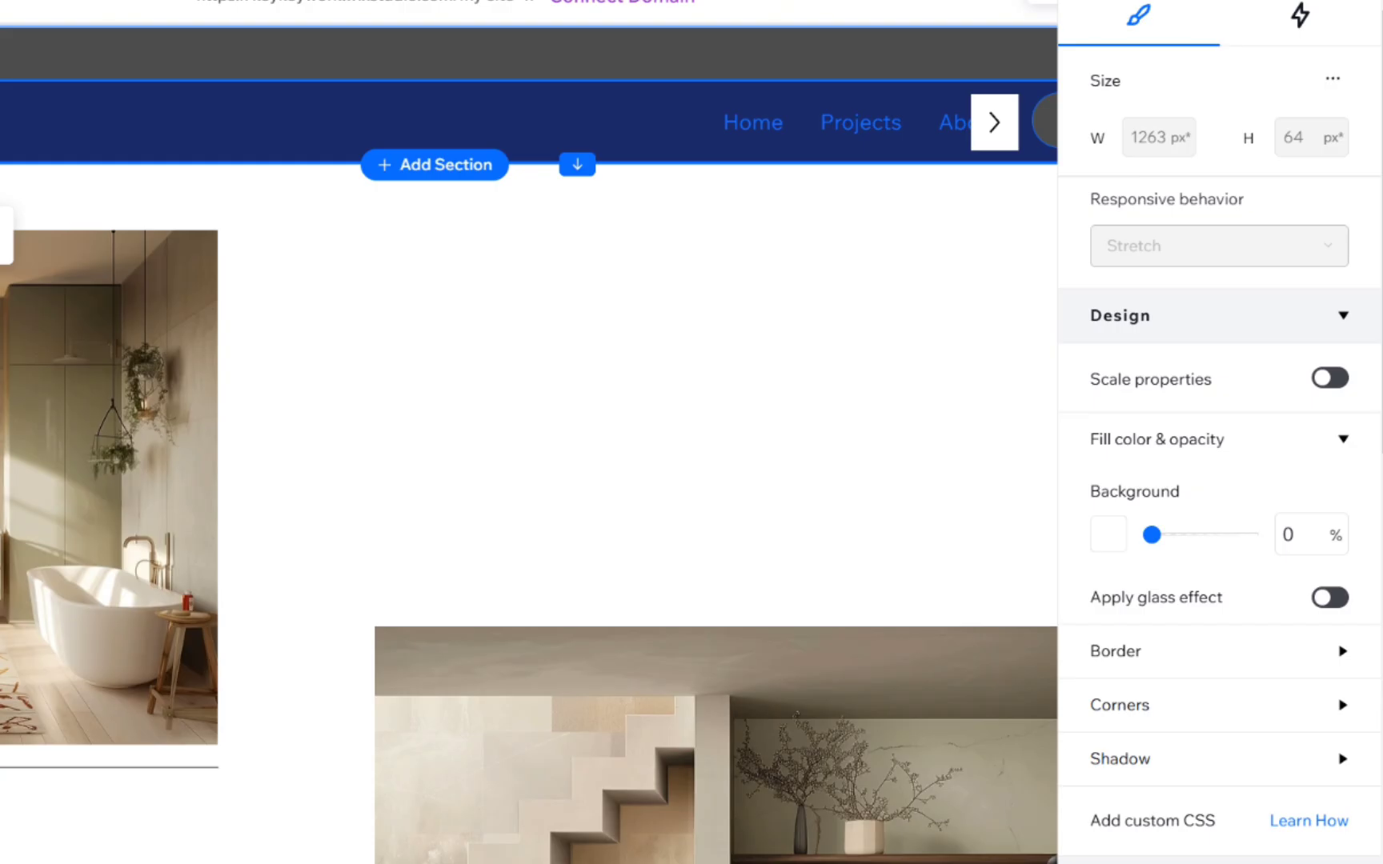
left_click(0, 123)
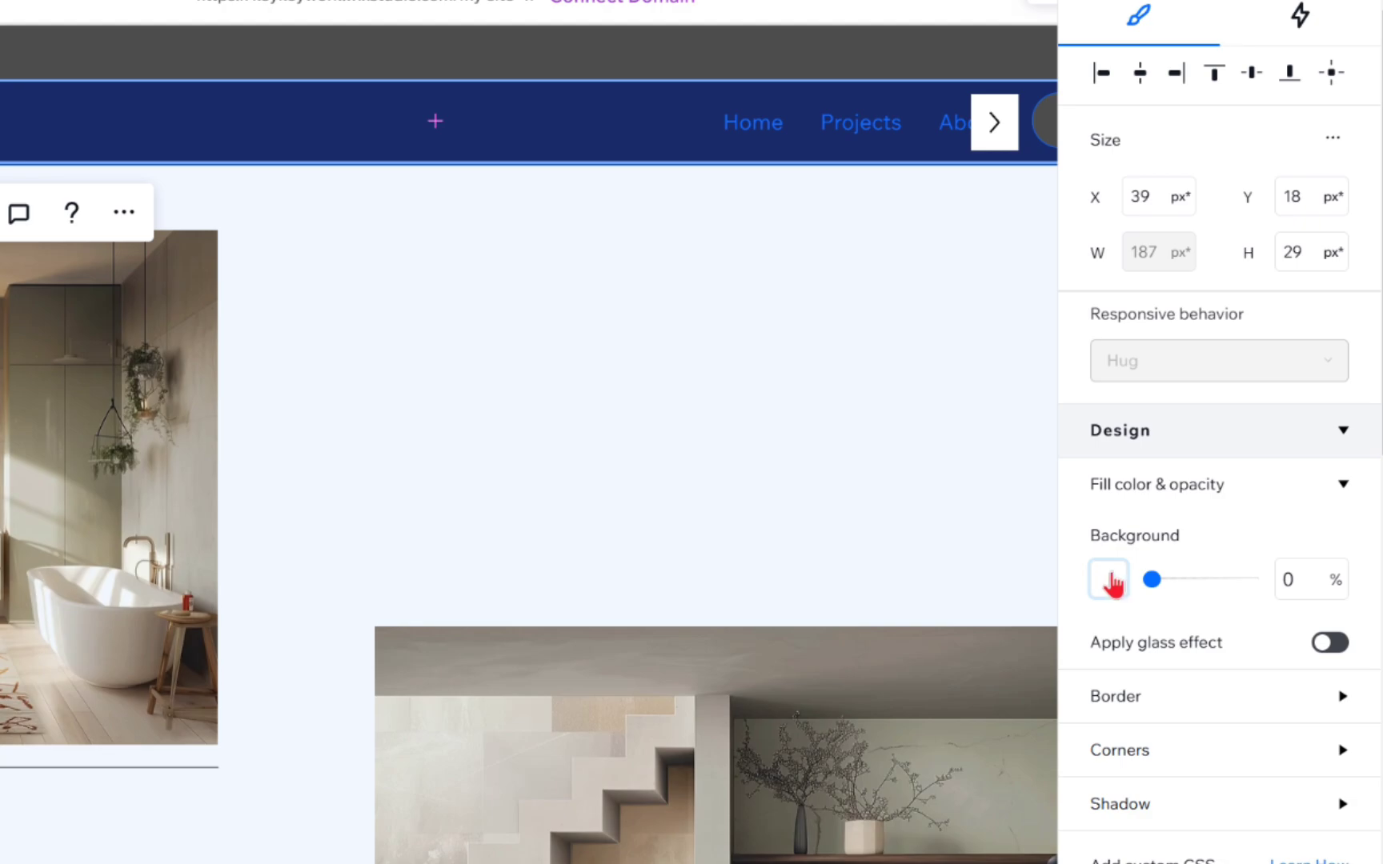
scroll(1113, 582, "down", 4)
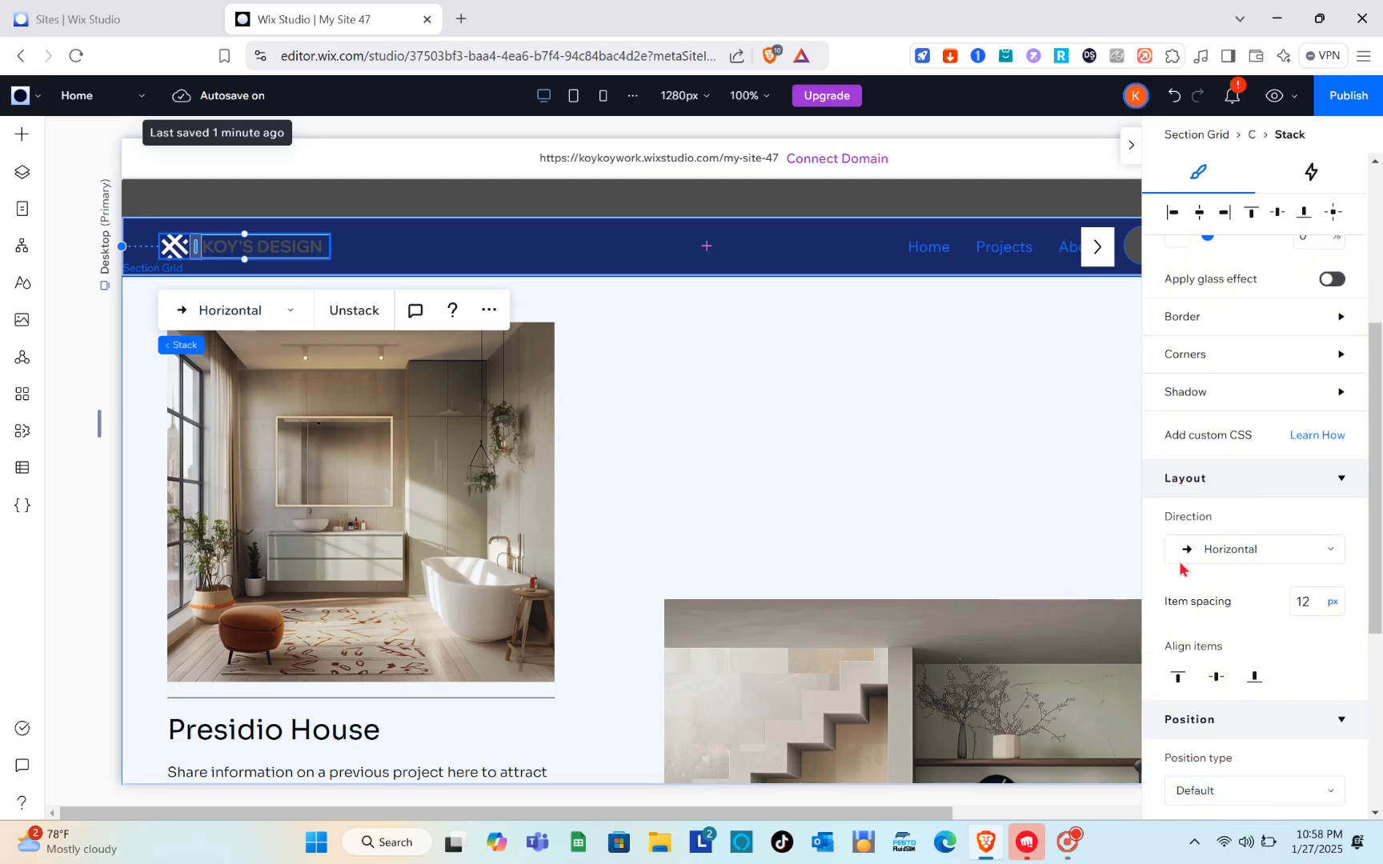
scroll(1180, 568, "down", 2)
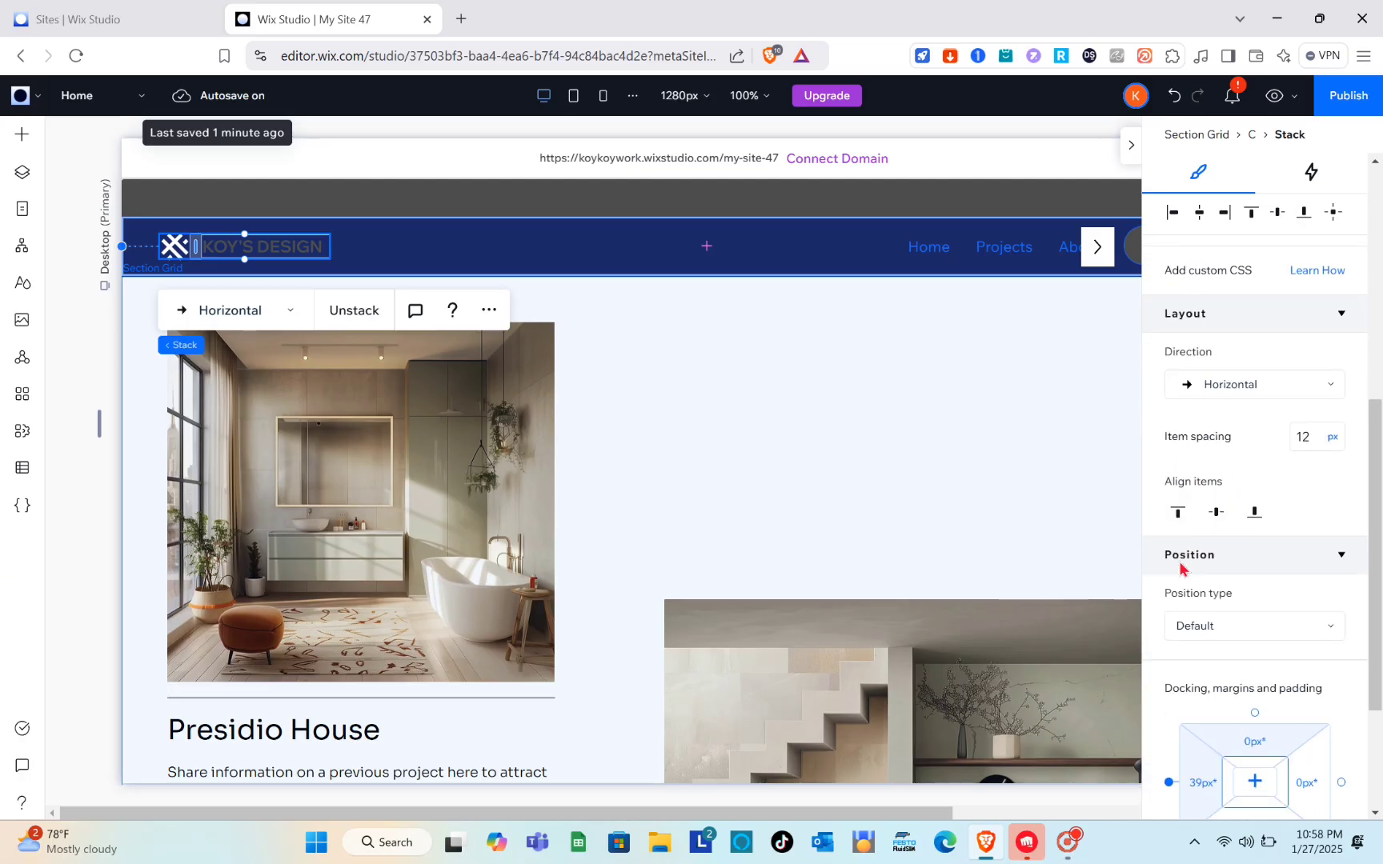
scroll(1180, 568, "up", 6)
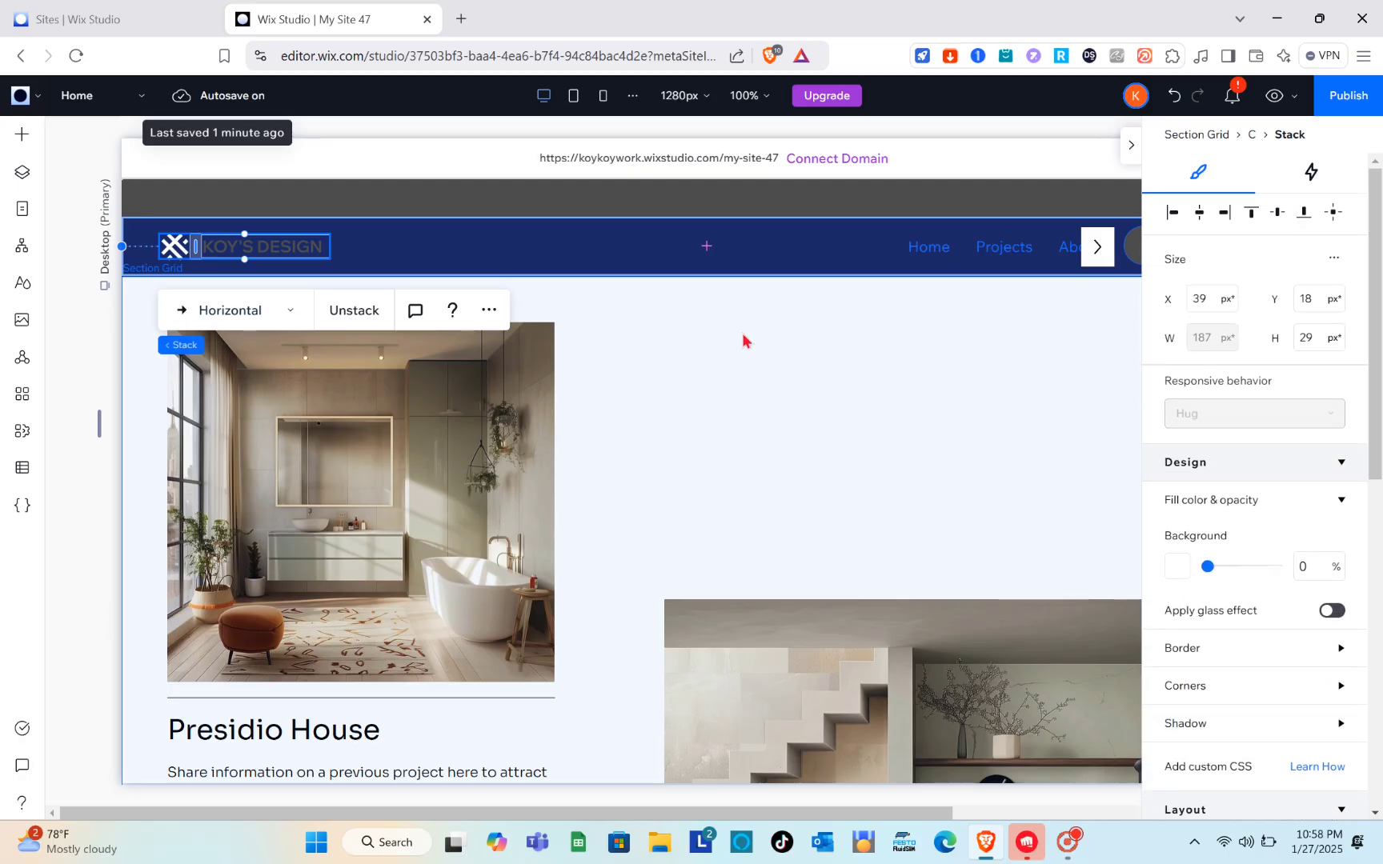
left_click(181, 237)
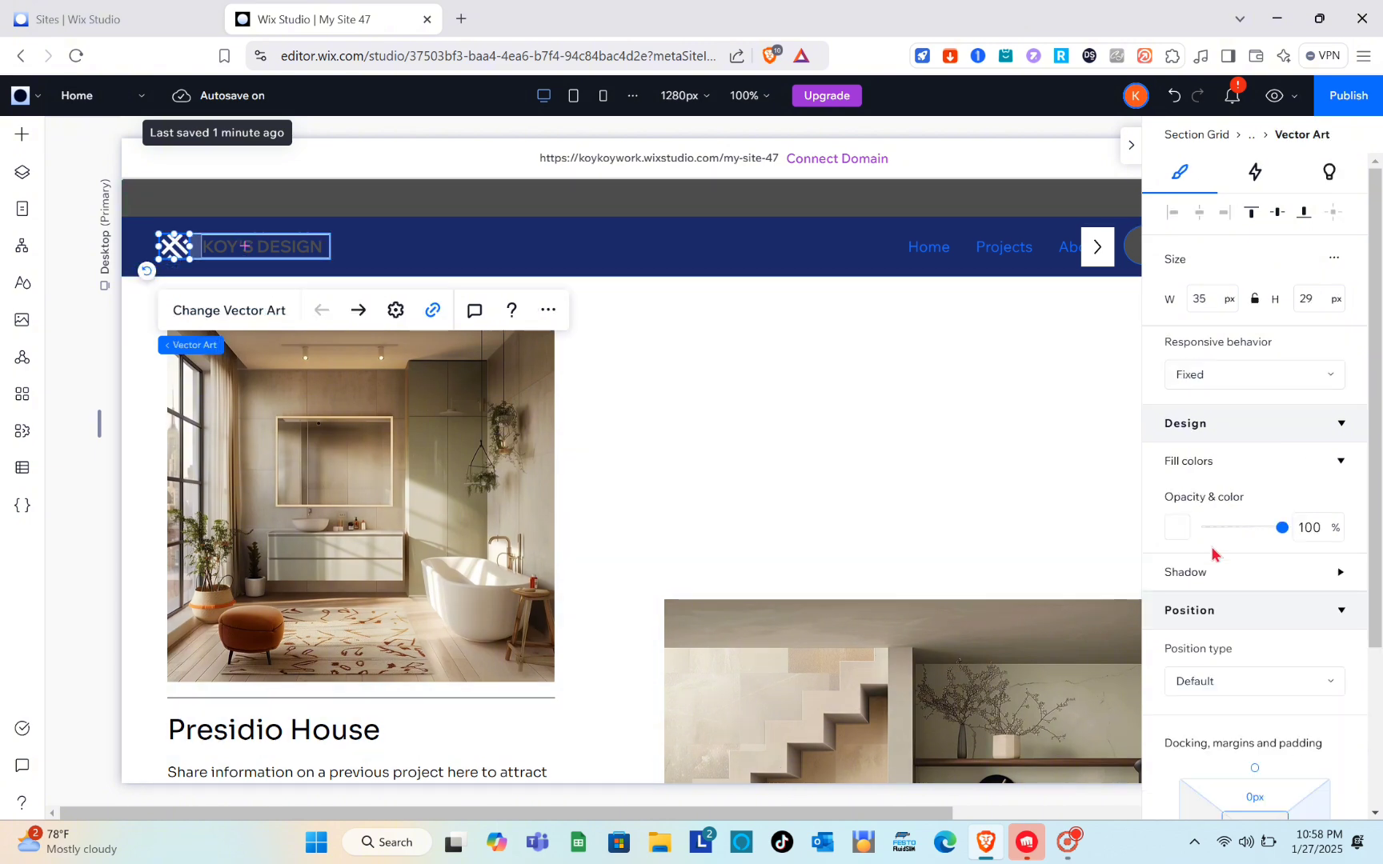
scroll(1229, 566, "down", 3)
scroll(1230, 567, "up", 3)
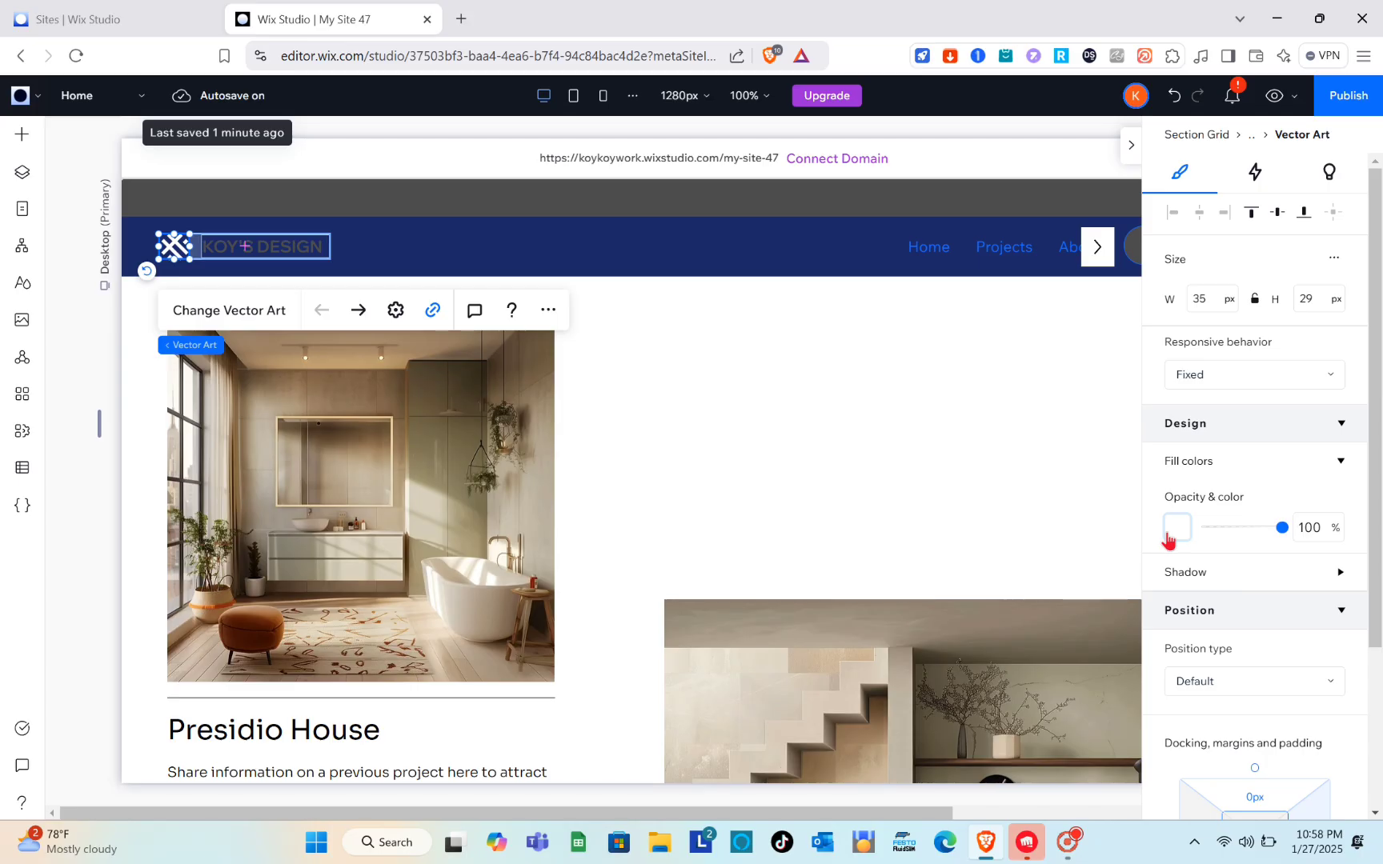
left_click(1175, 529)
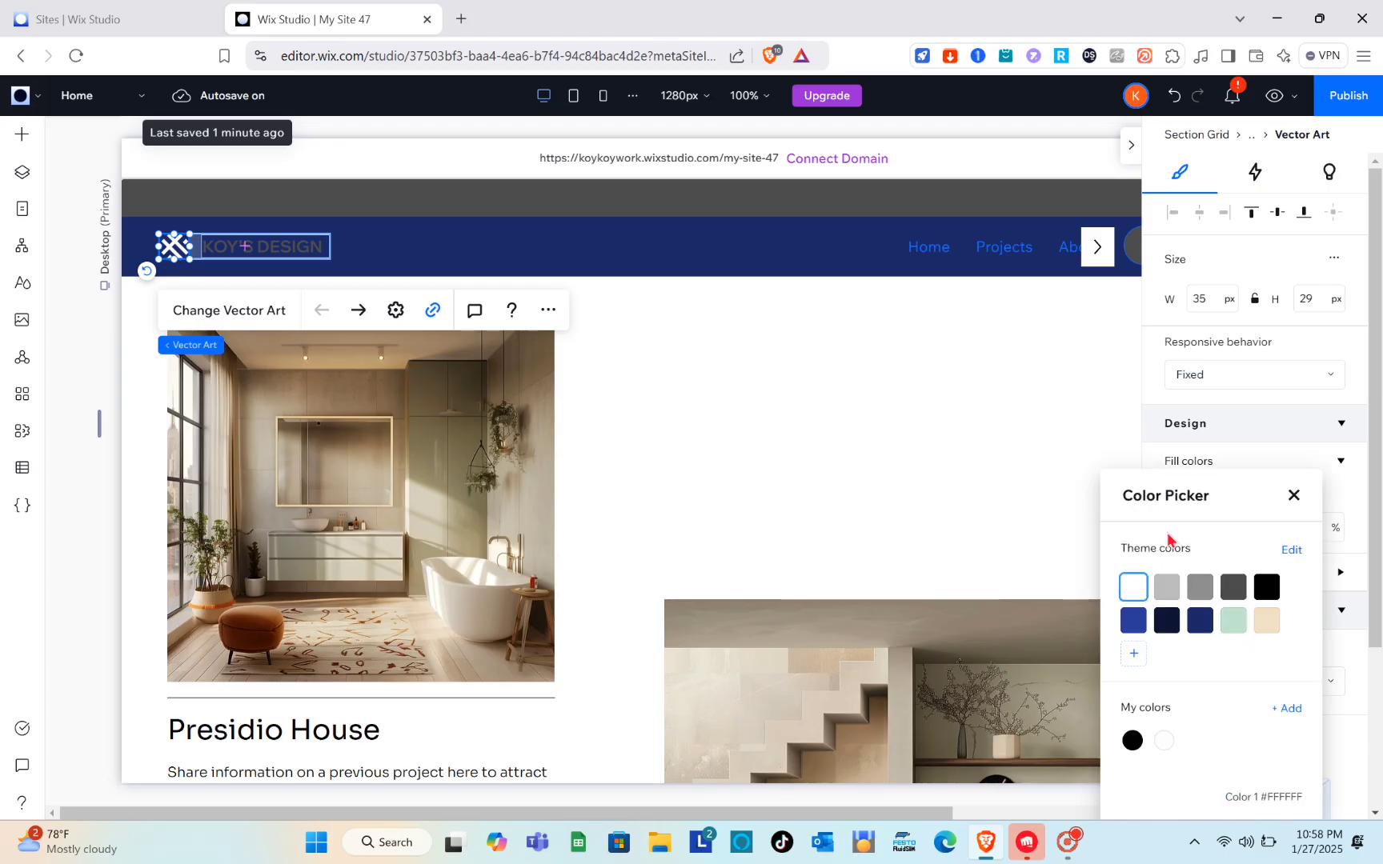
left_click(1165, 599)
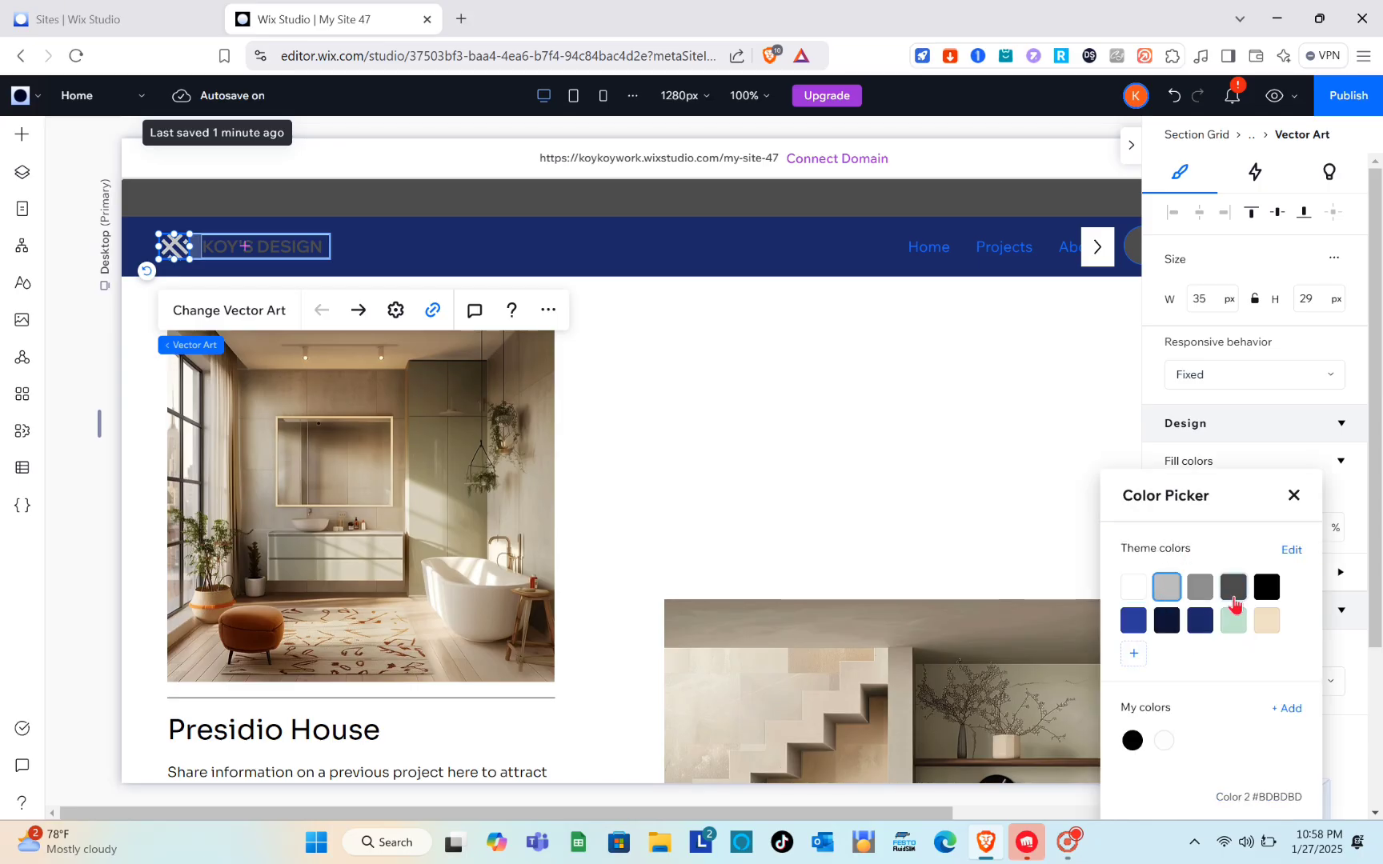
left_click(1233, 592)
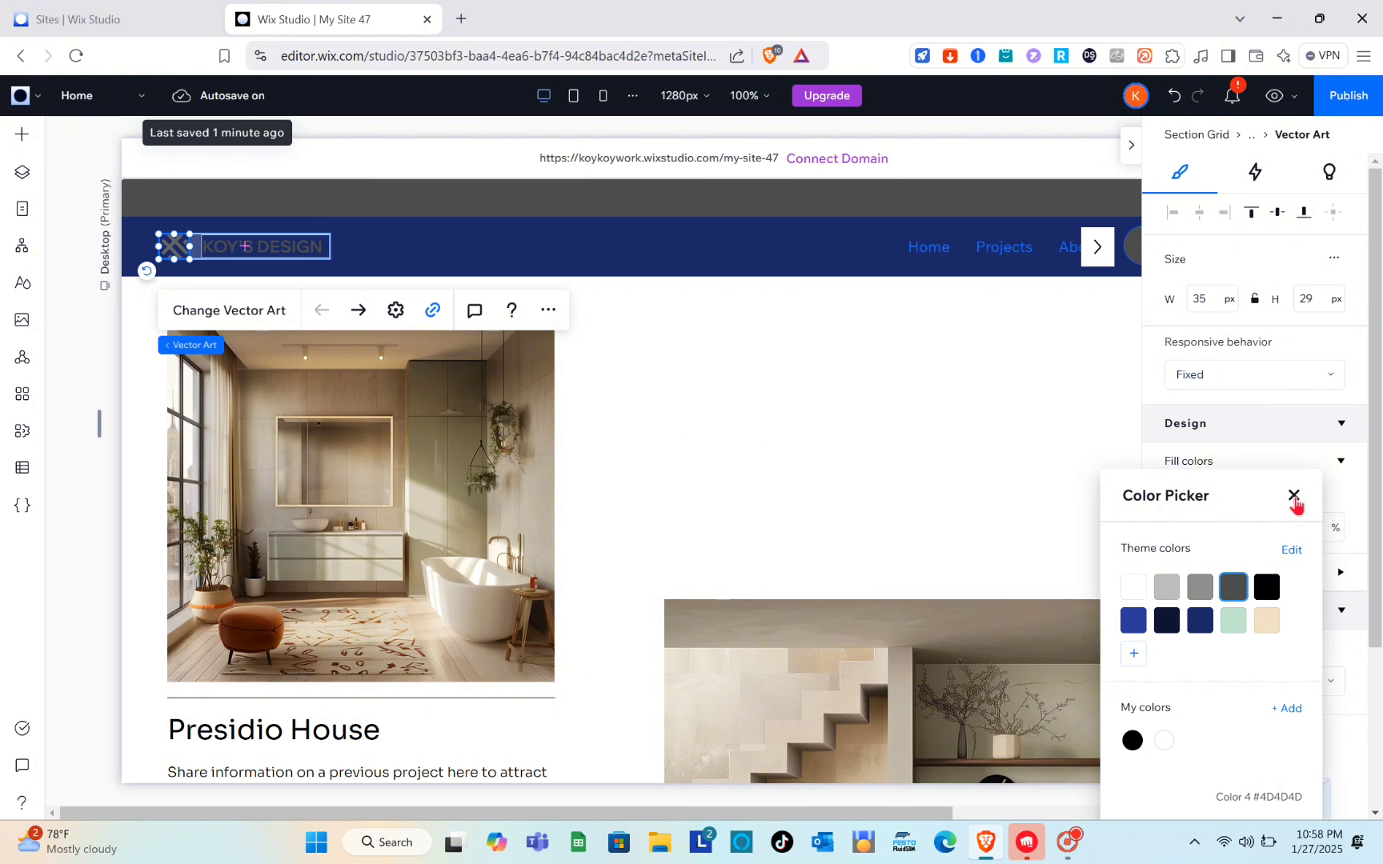
left_click(1294, 496)
left_click(1001, 436)
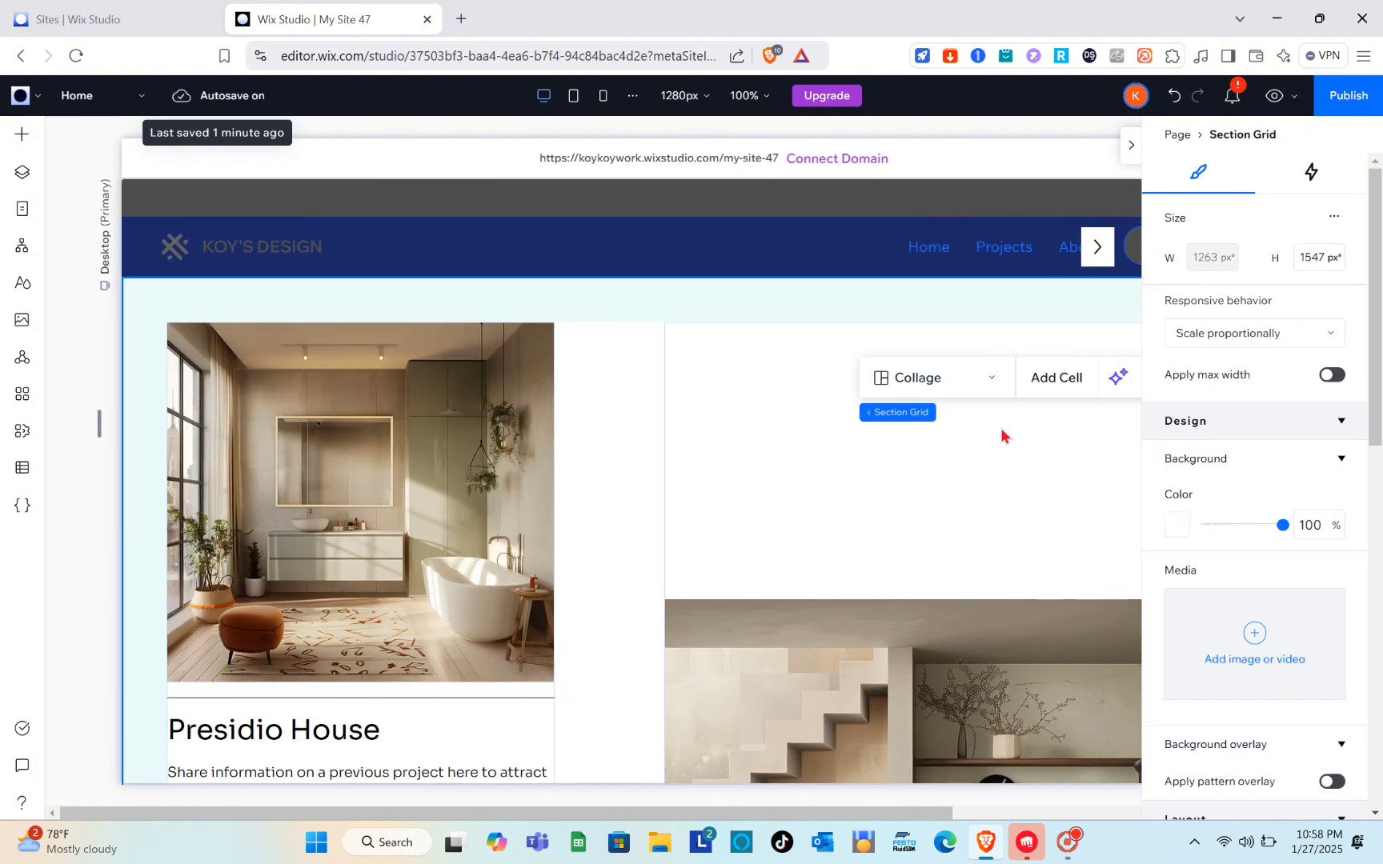
left_click(1131, 147)
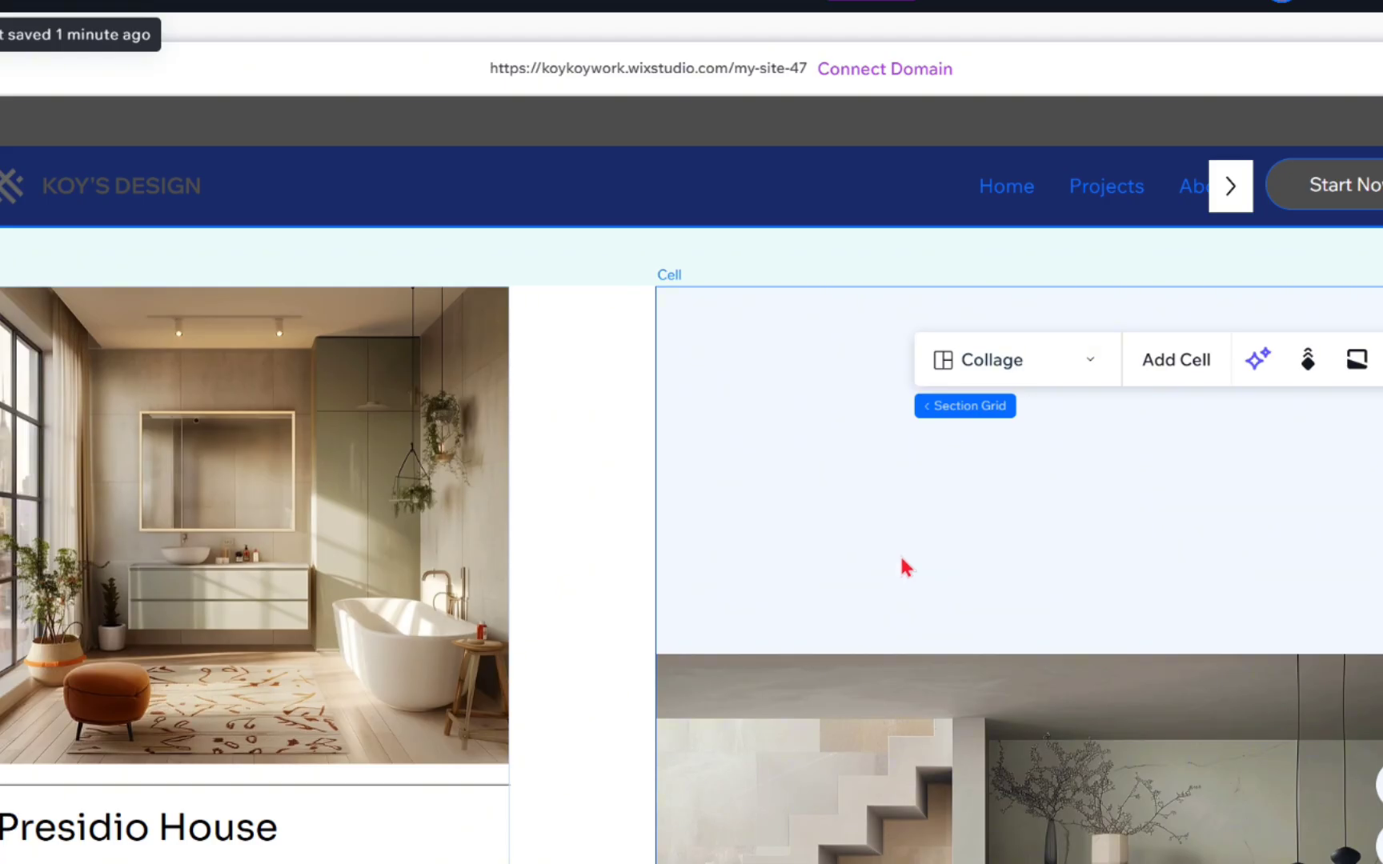
left_click(846, 530)
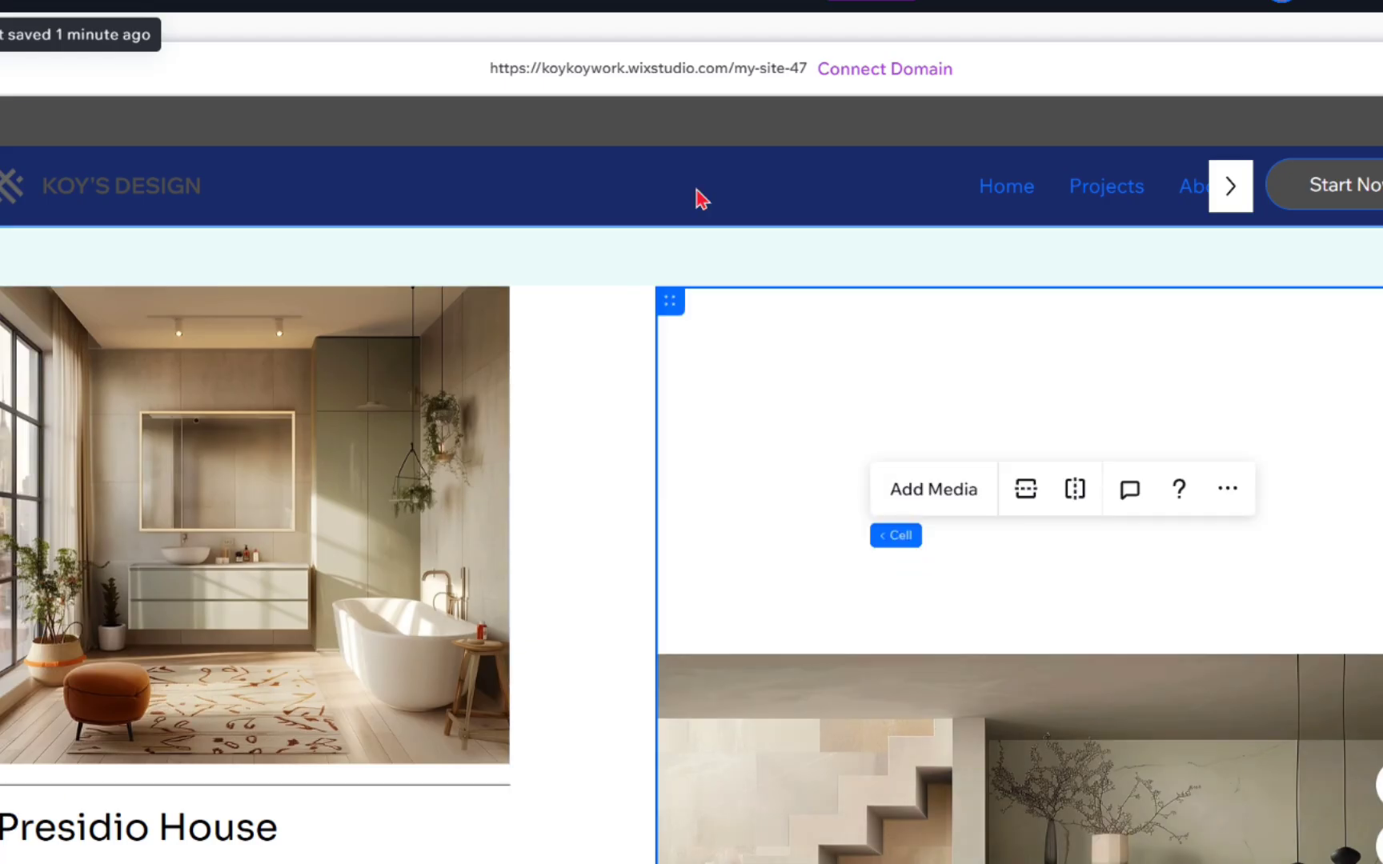
left_click(689, 169)
left_click_drag(732, 145, 731, 146)
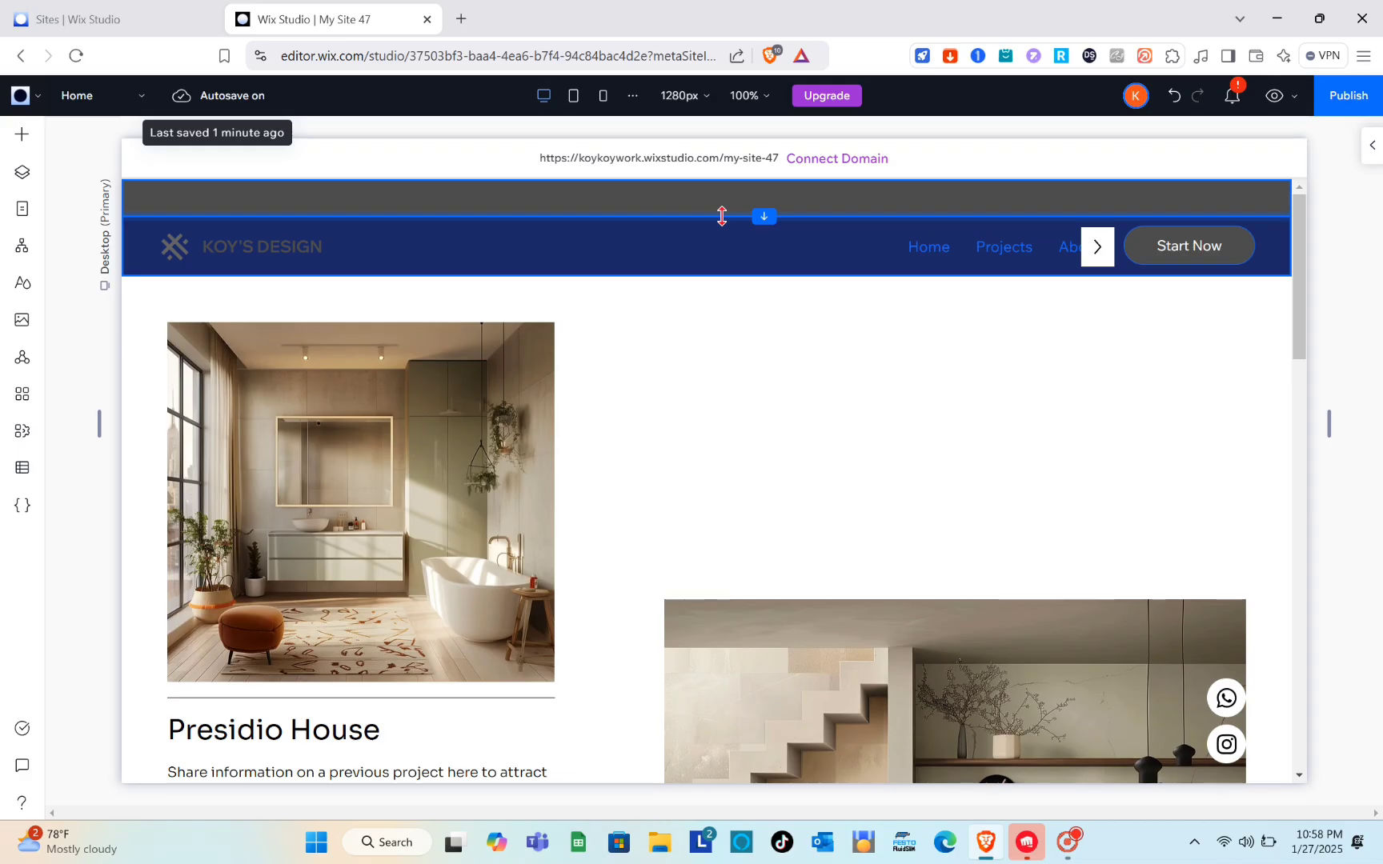
left_click(752, 201)
left_click(768, 236)
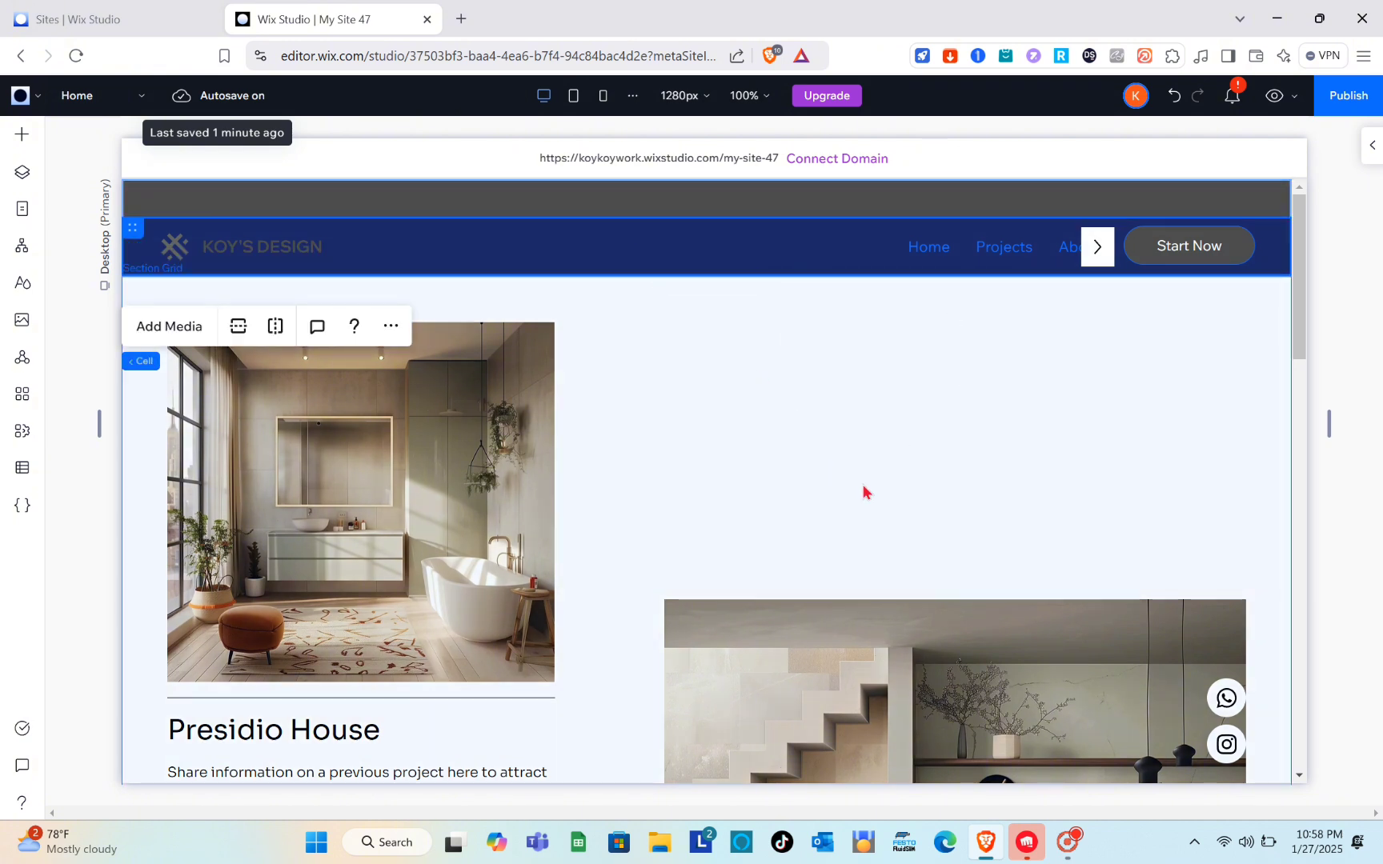
left_click(914, 472)
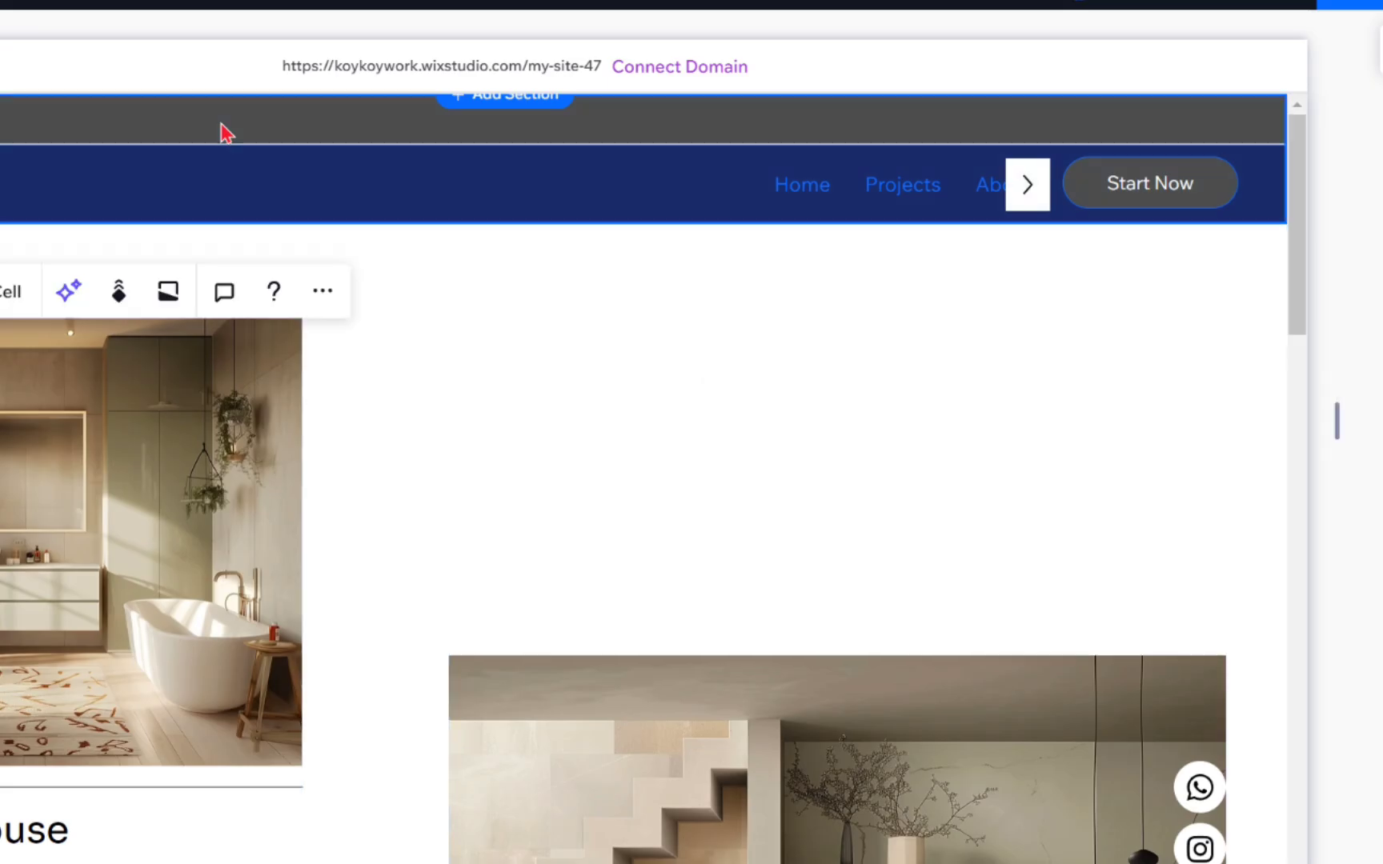
Step: Set the background color of the announcement bar cell to the white theme color #FFFFFF
left_click(221, 124)
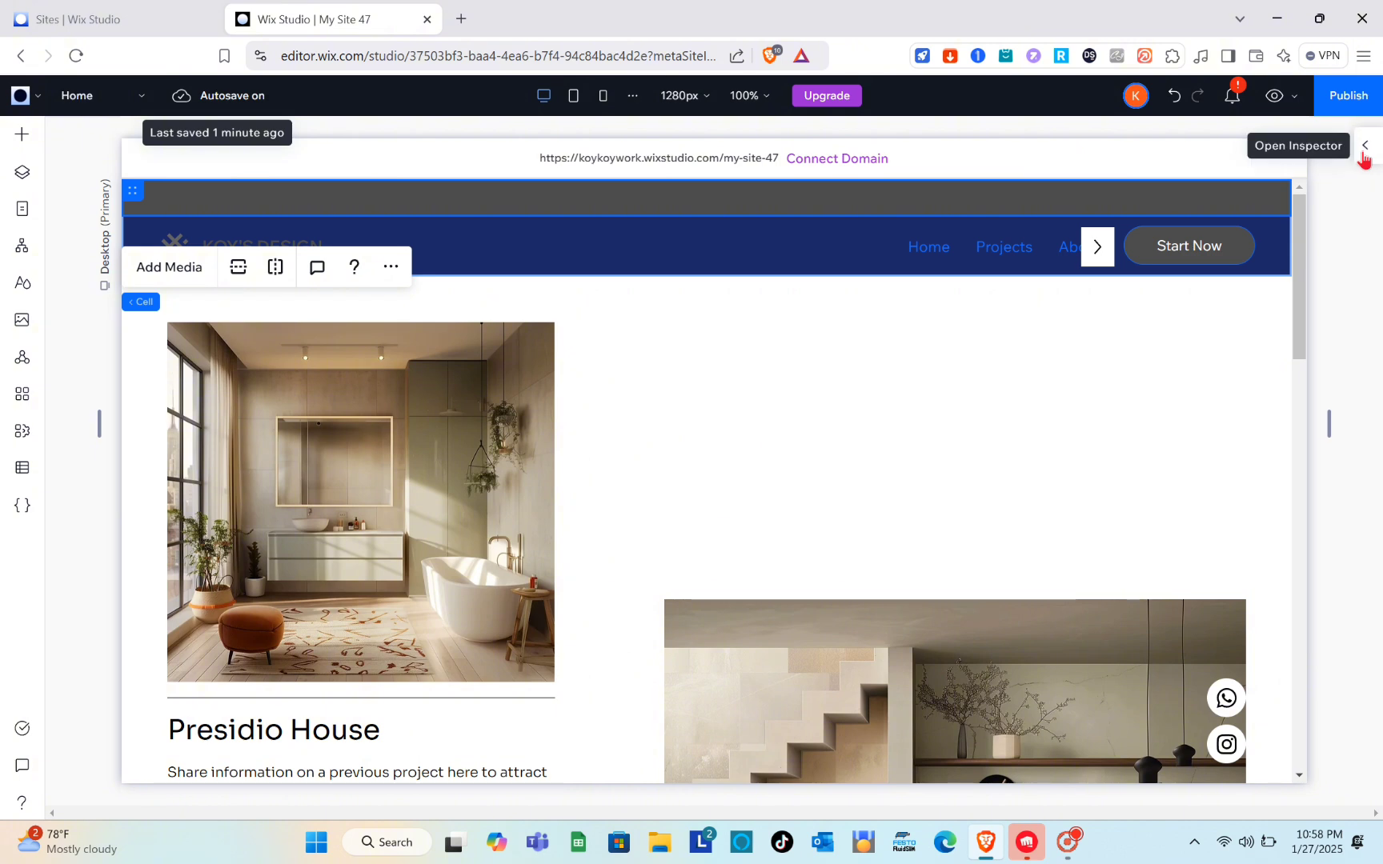
left_click(1363, 159)
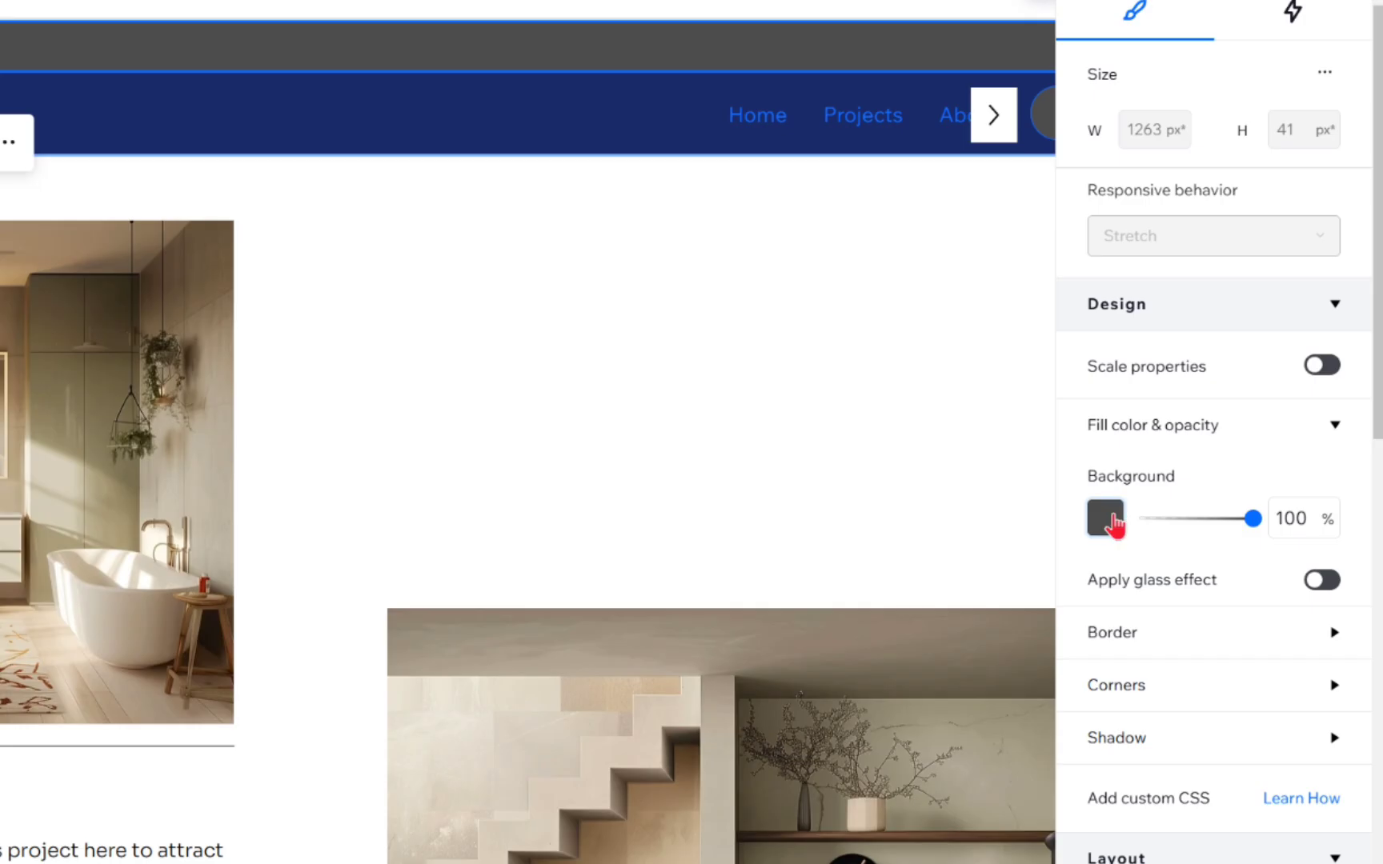
left_click(1179, 533)
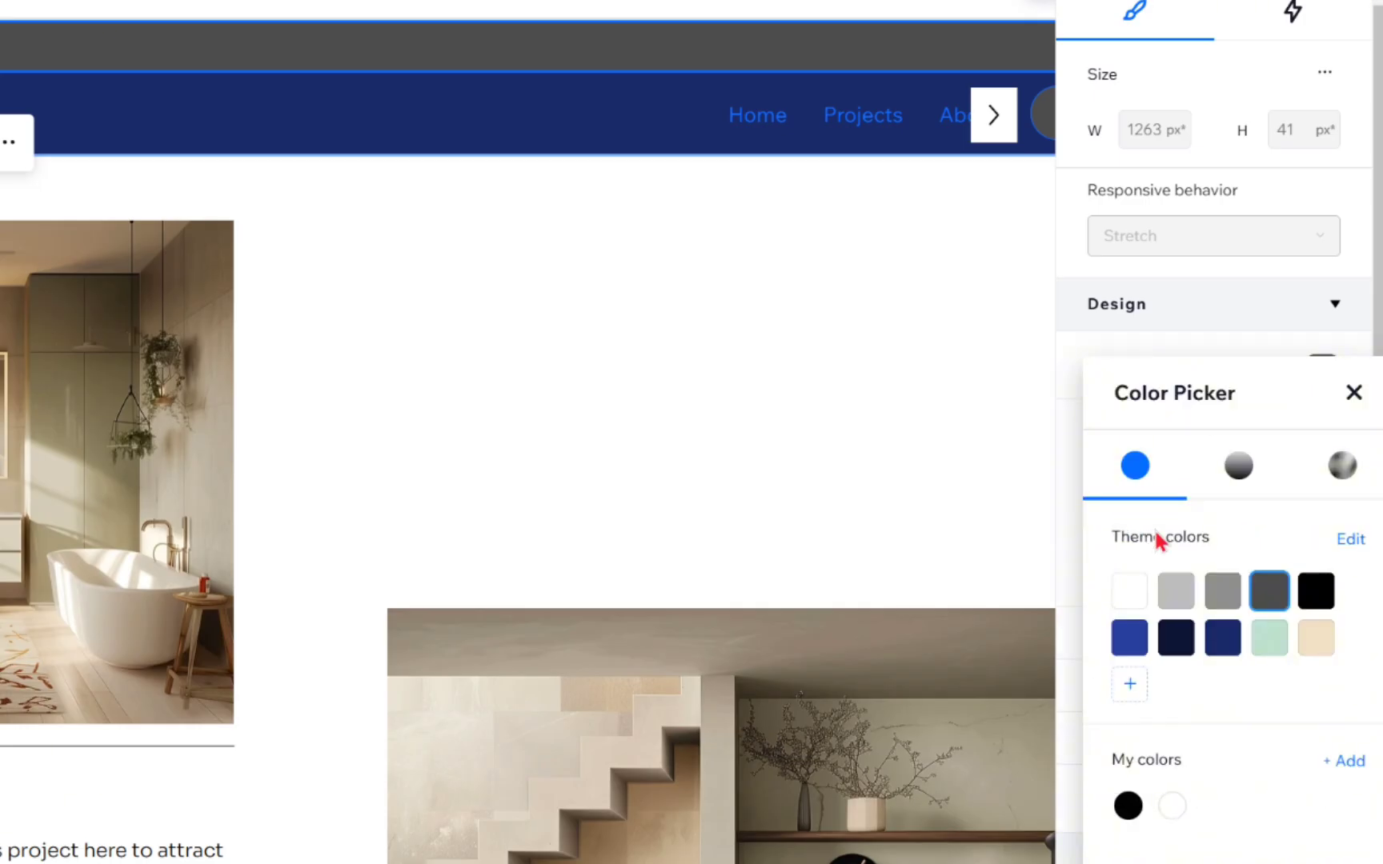
left_click(1129, 592)
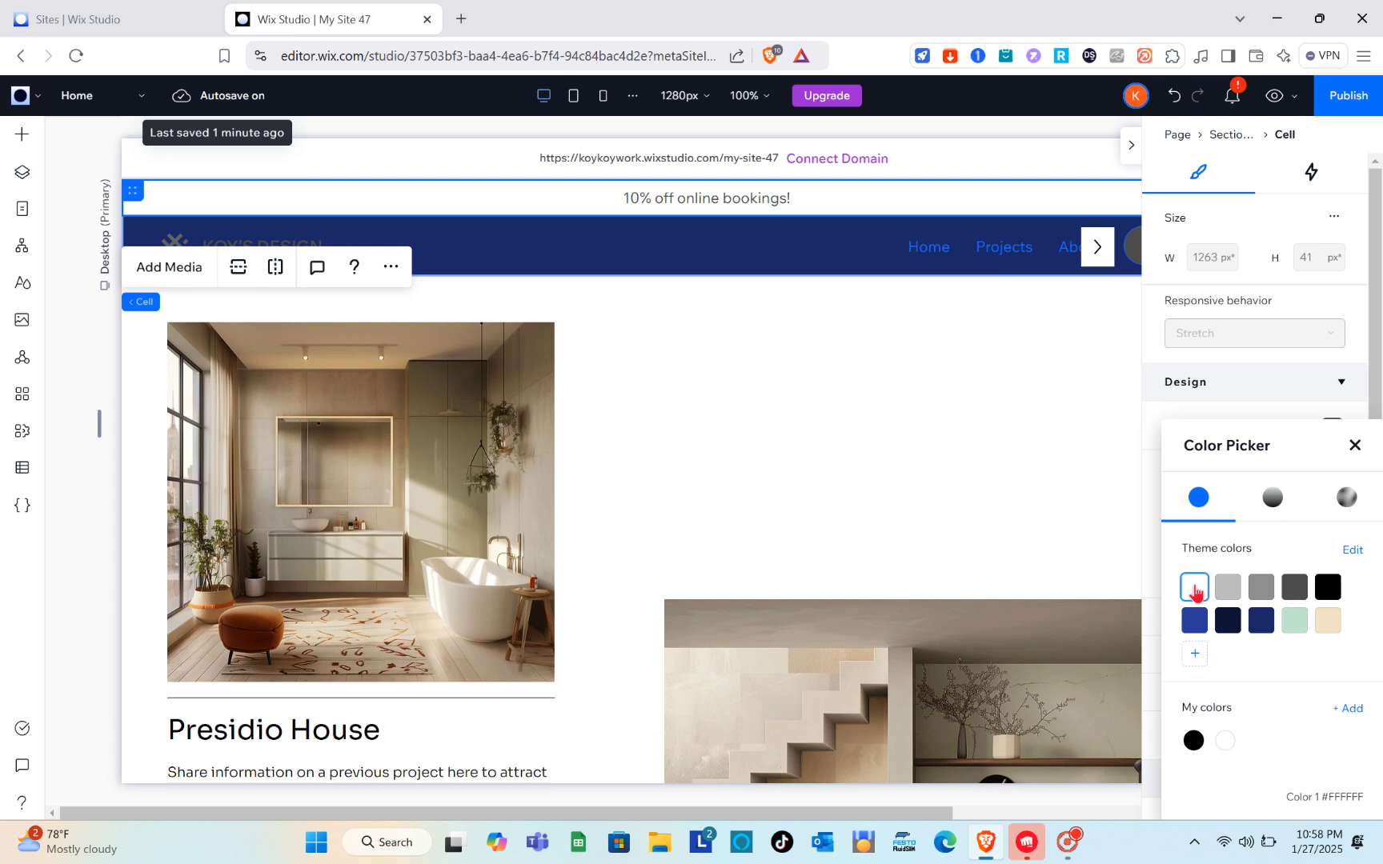
key("Escape")
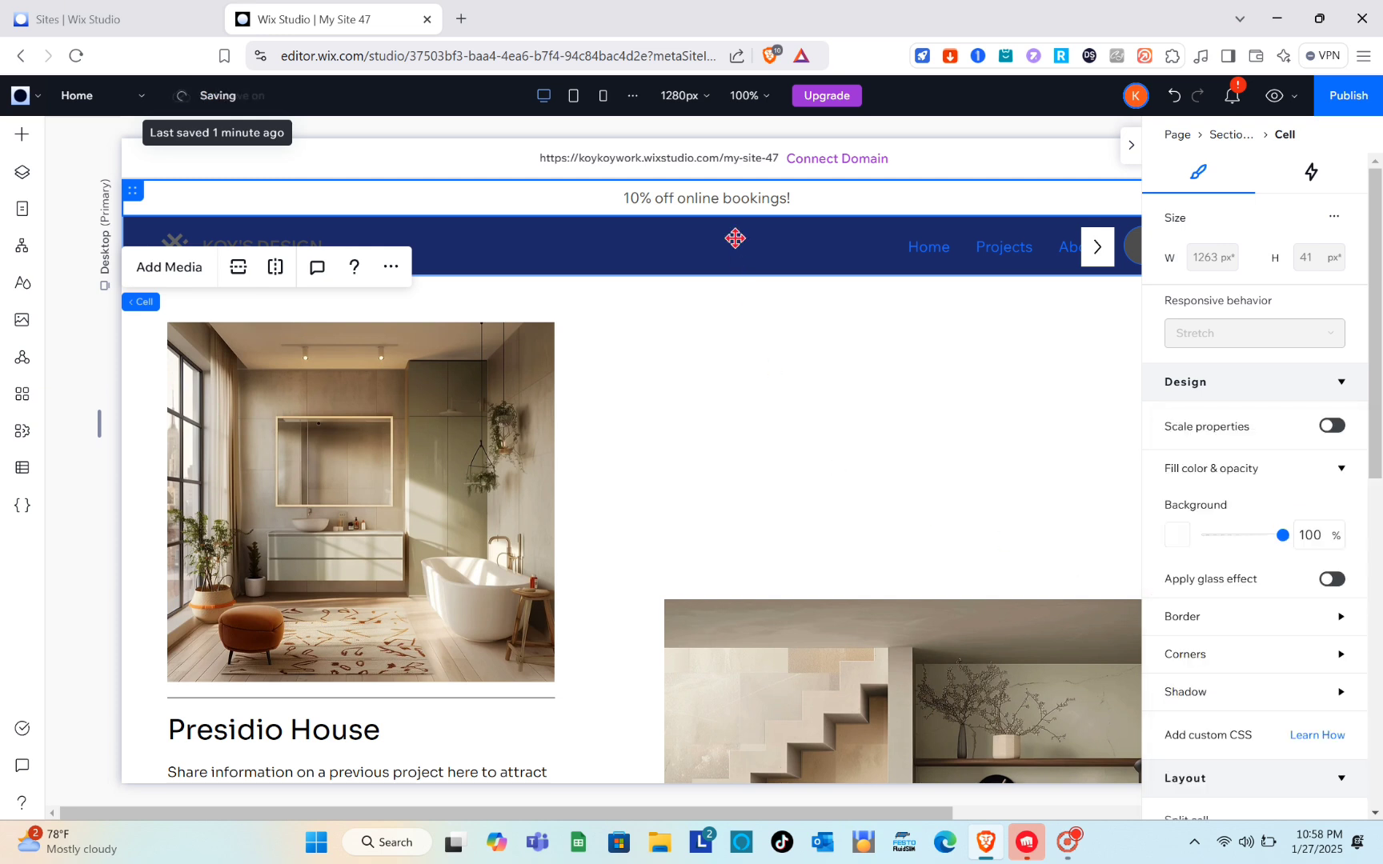
Step: Set the background color of the header's navigation cell to the white theme color #FFFFFF
left_click(778, 256)
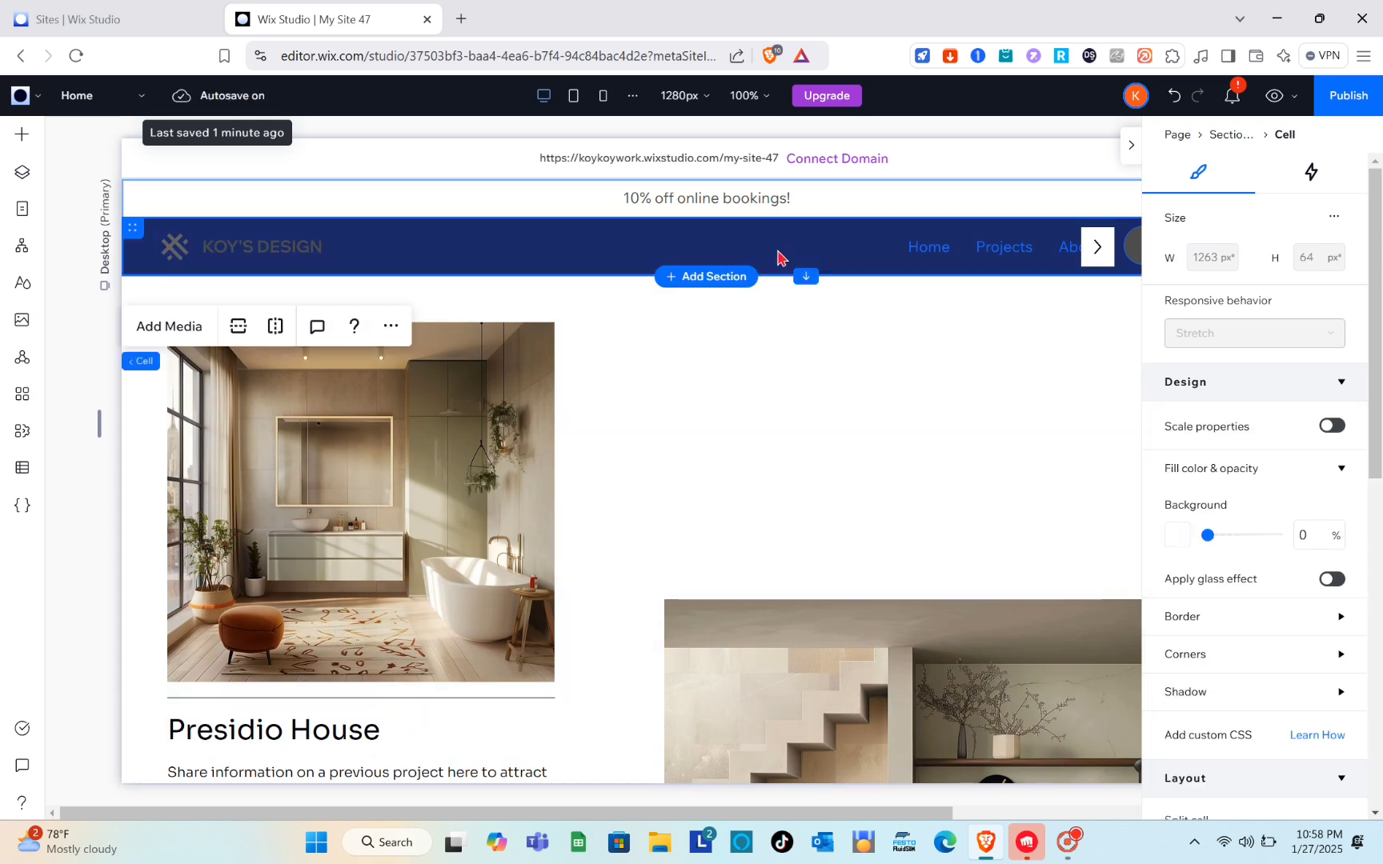
left_click(1179, 536)
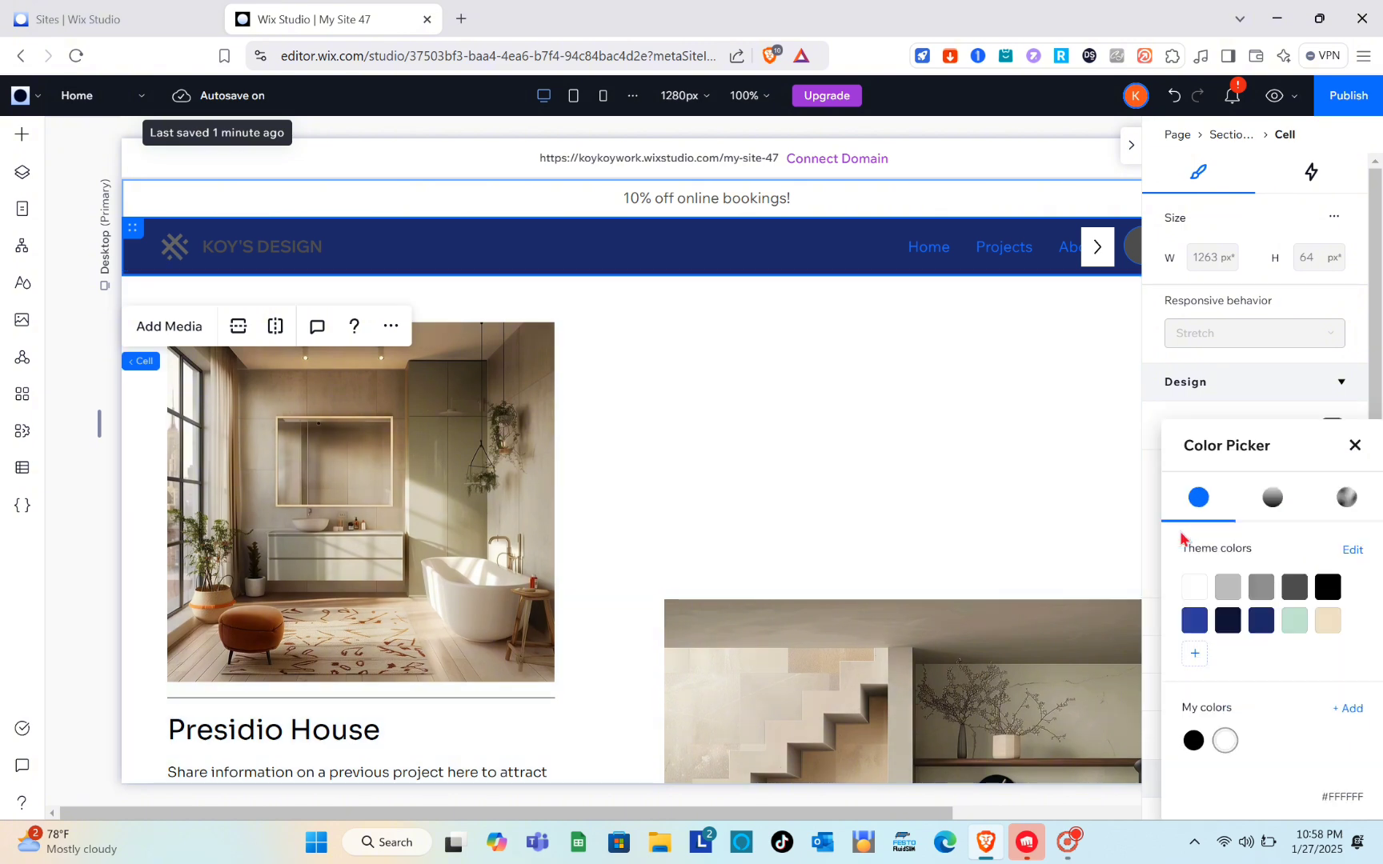
left_click(1206, 584)
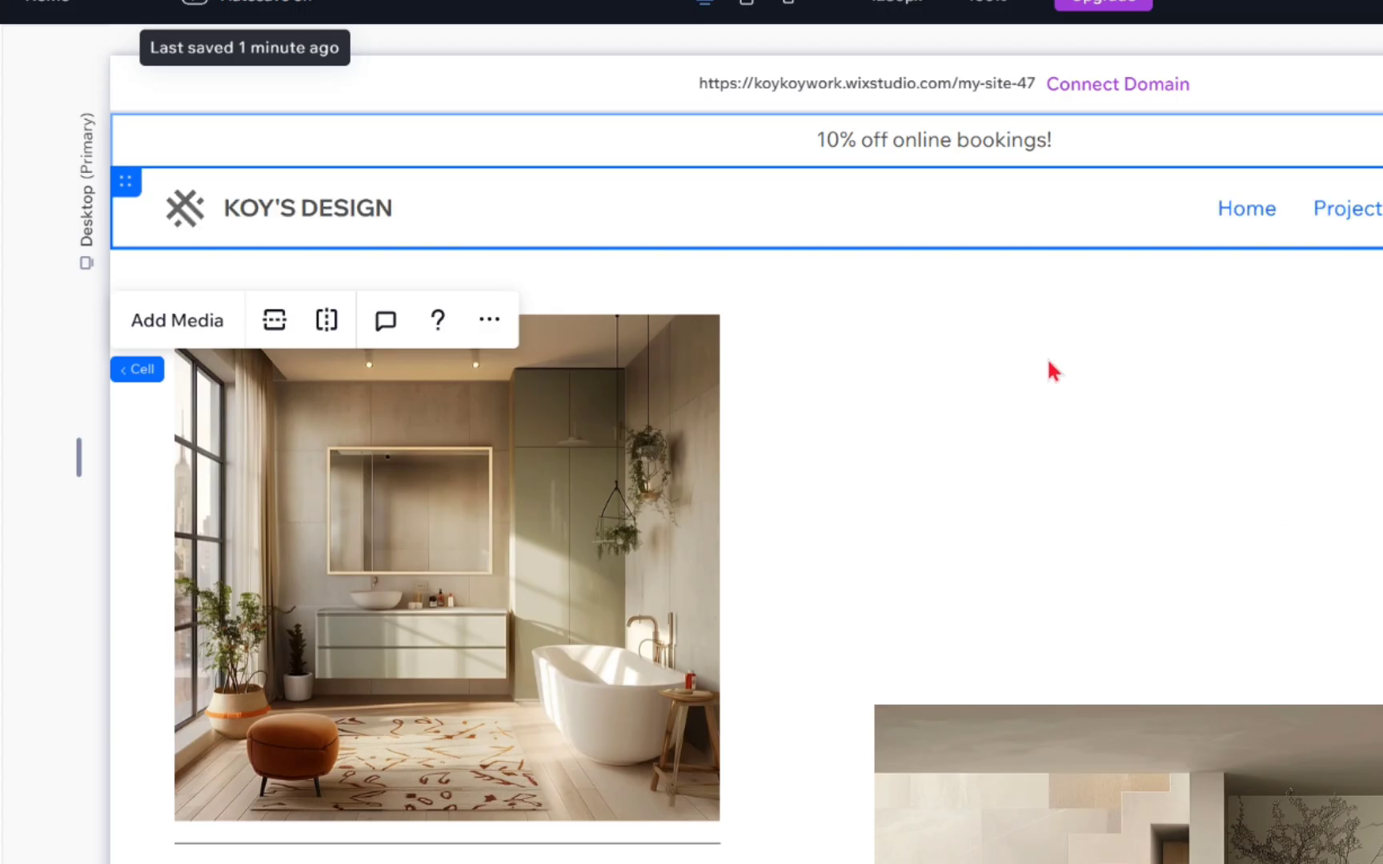
scroll(1048, 362, "right", 3)
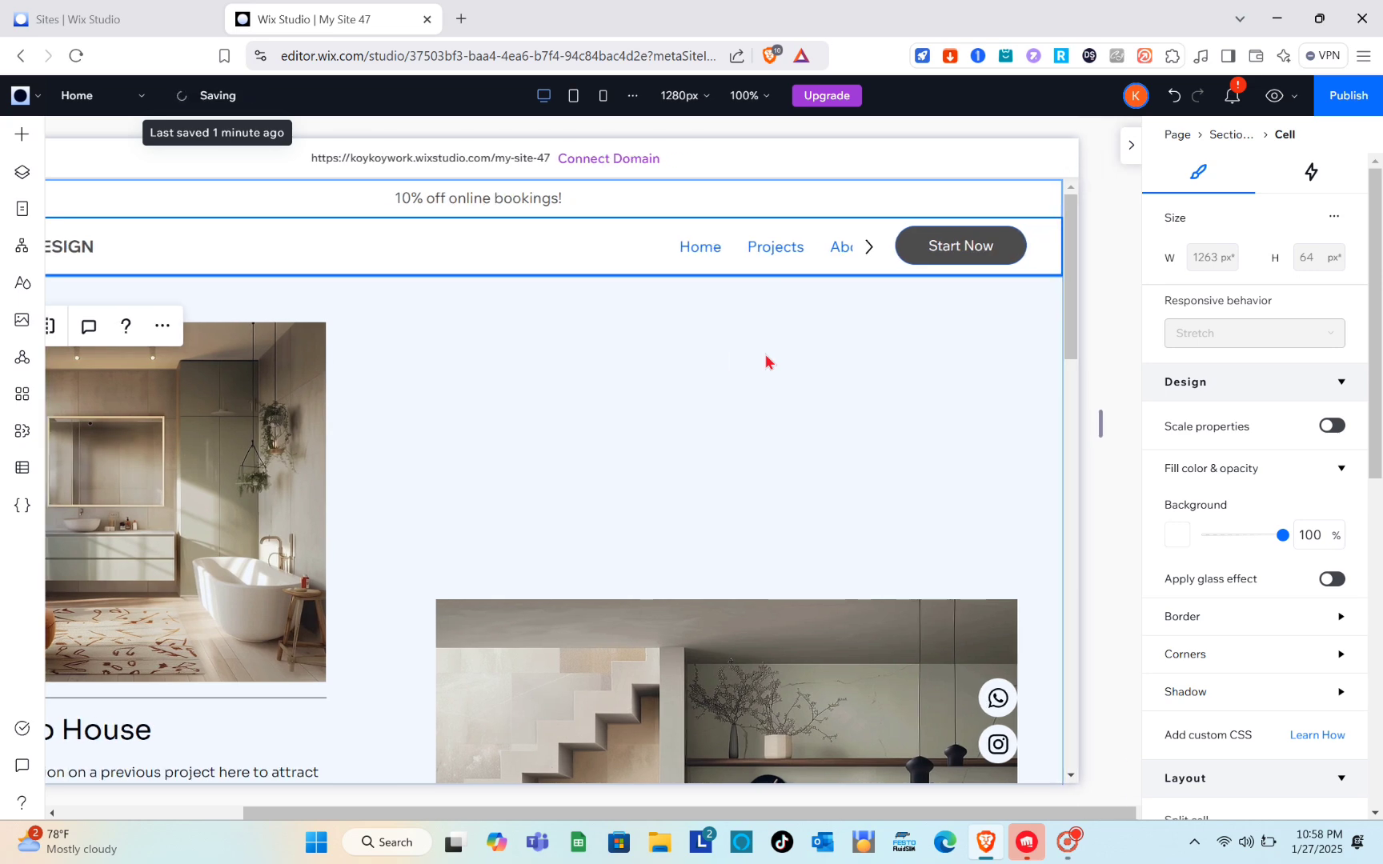
scroll(765, 356, "left", 3)
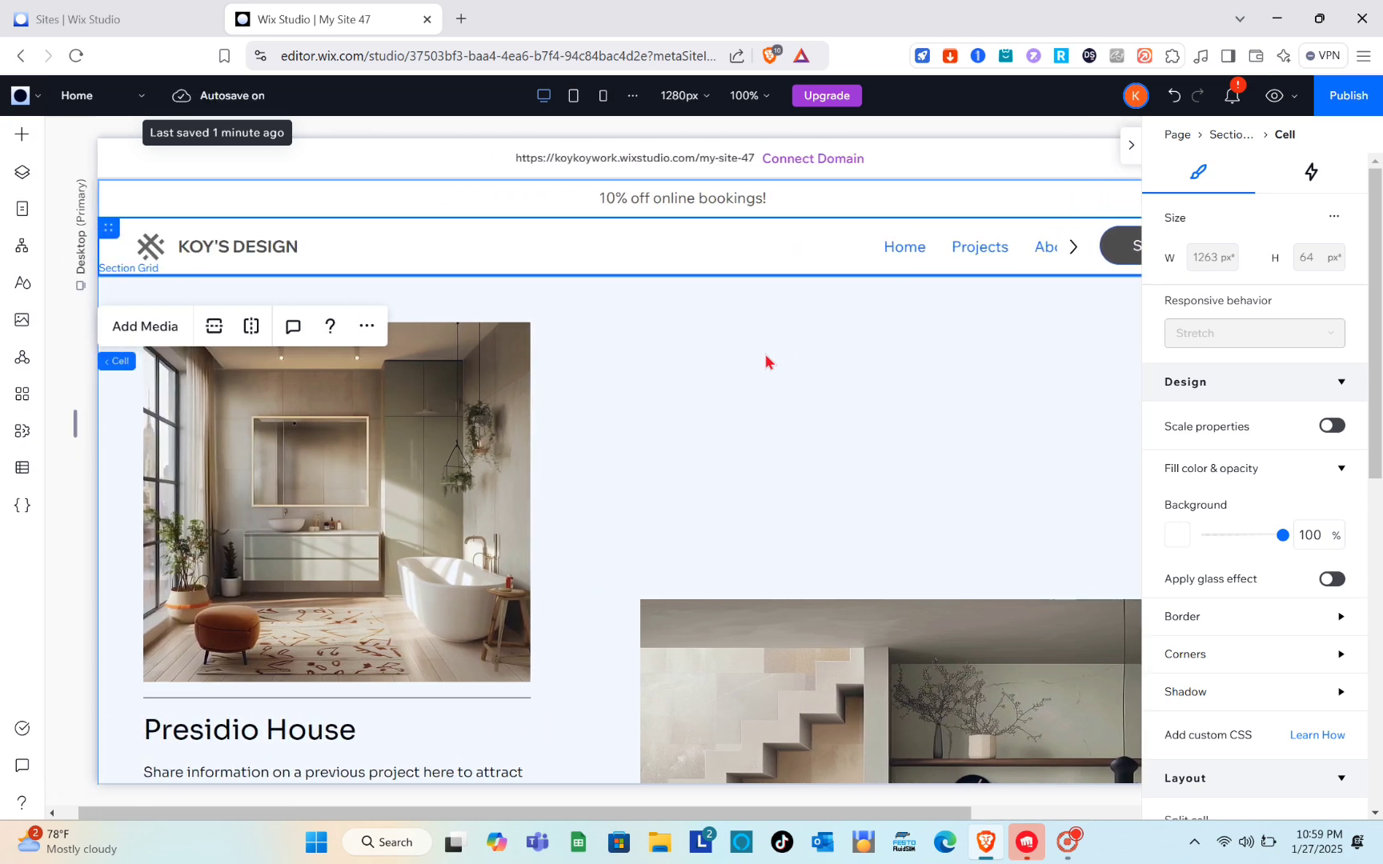
Step: Examine the background settings of the header section and the Presidio House section below it
left_click(696, 414)
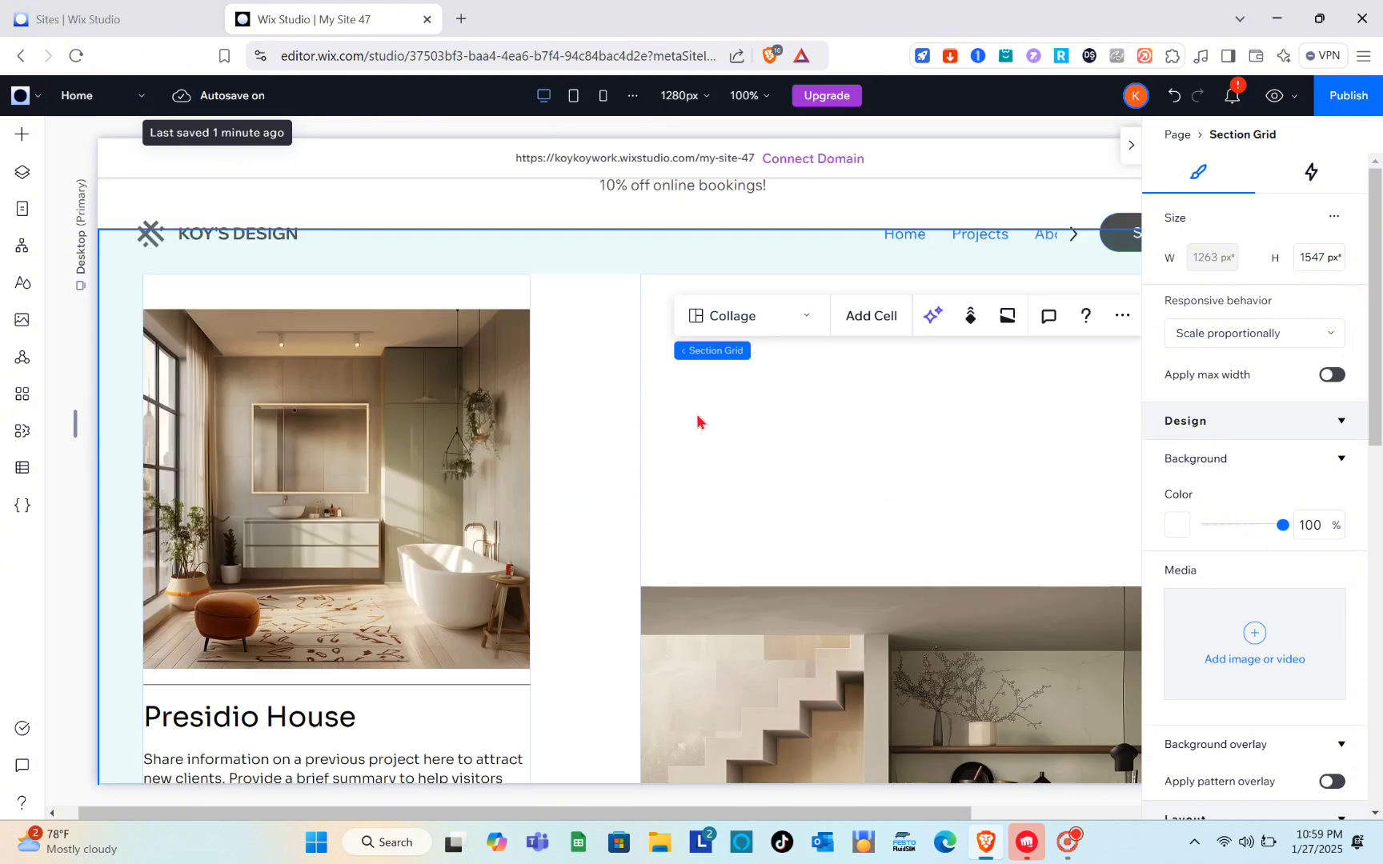
left_click(811, 220)
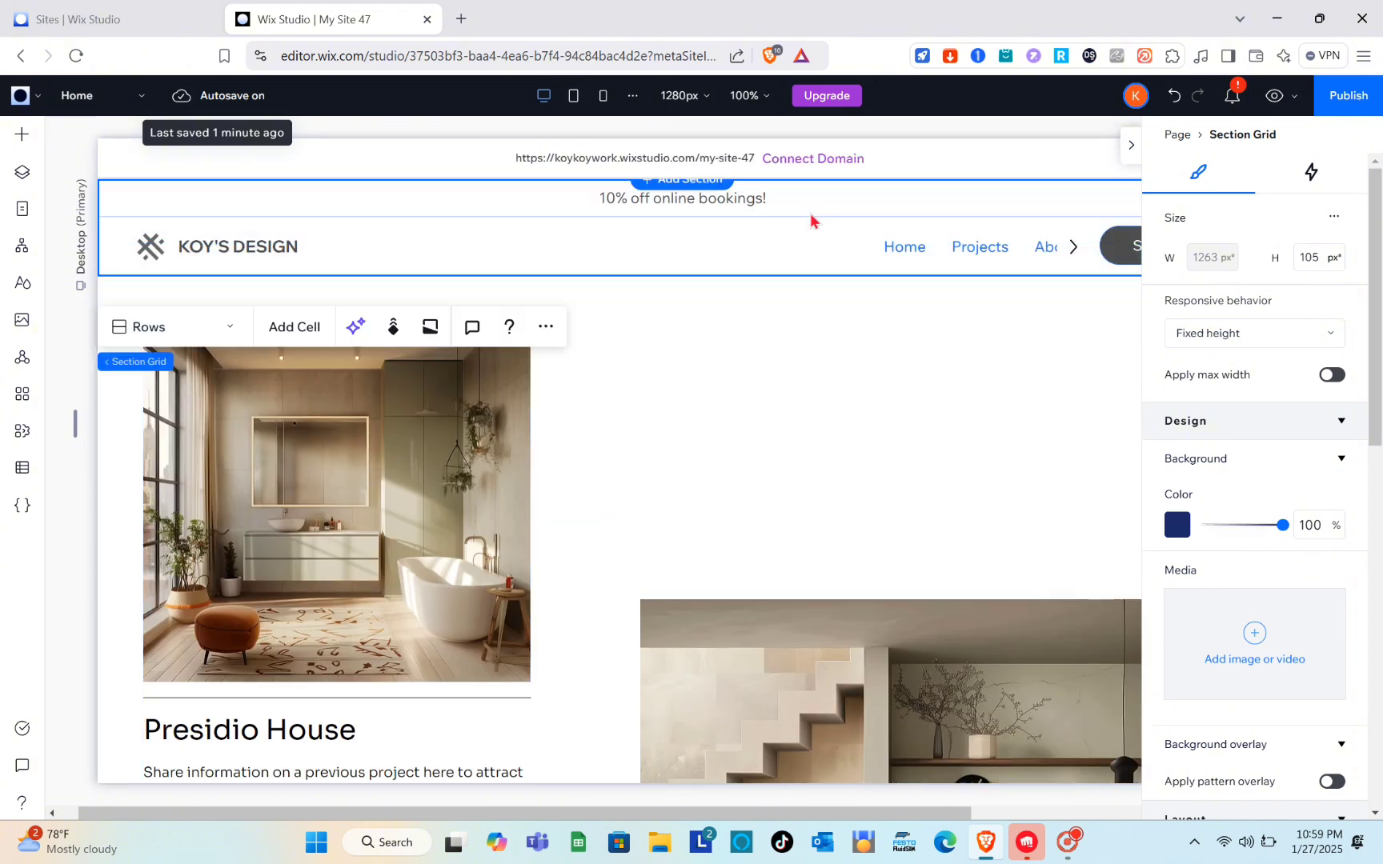
left_click(800, 378)
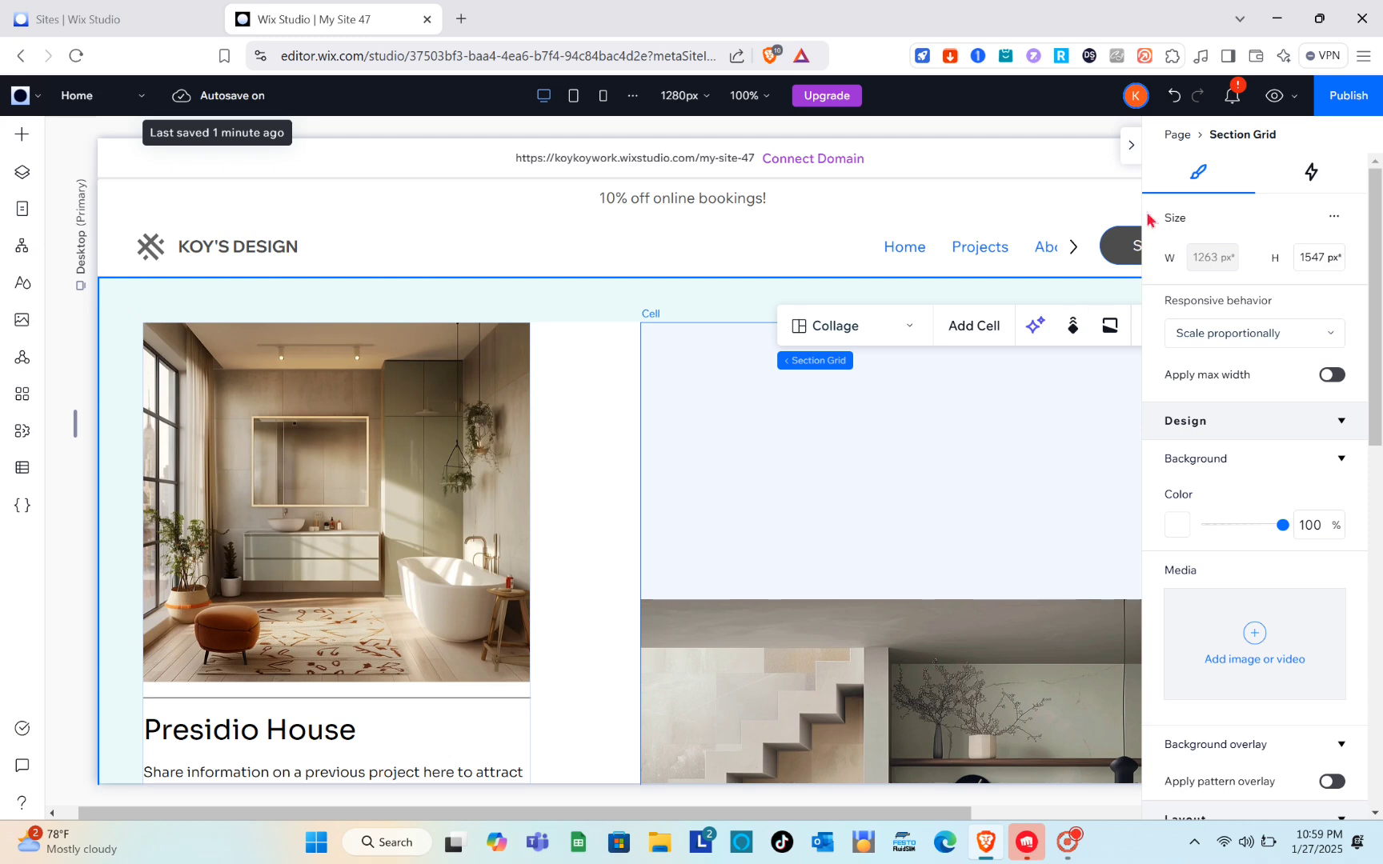
Step: Preview the Home page to review the recolored header and the project content
left_click(1131, 152)
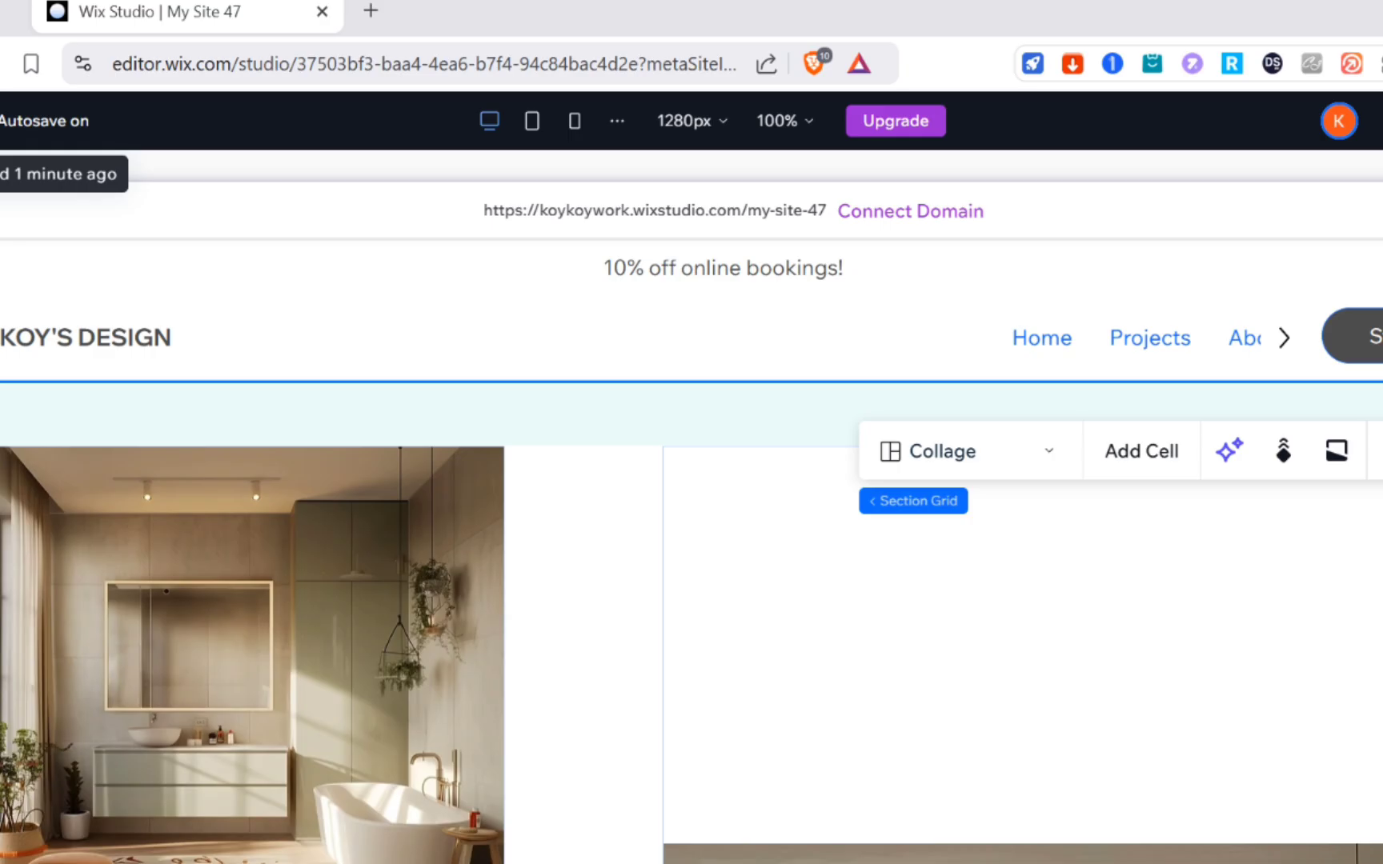
key("ctrl+p")
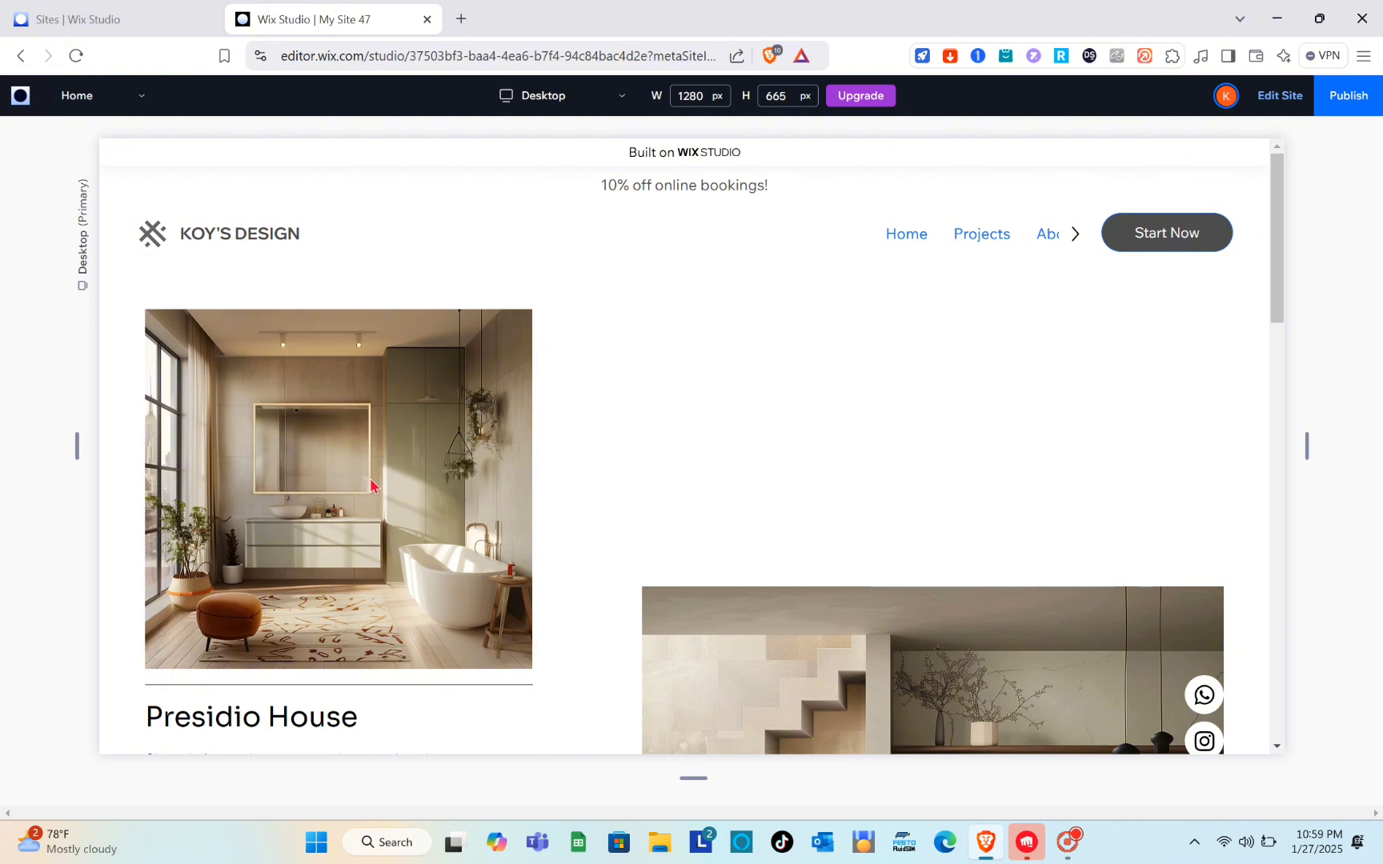
scroll(370, 479, "down", 8)
scroll(371, 480, "up", 8)
left_click(148, 157)
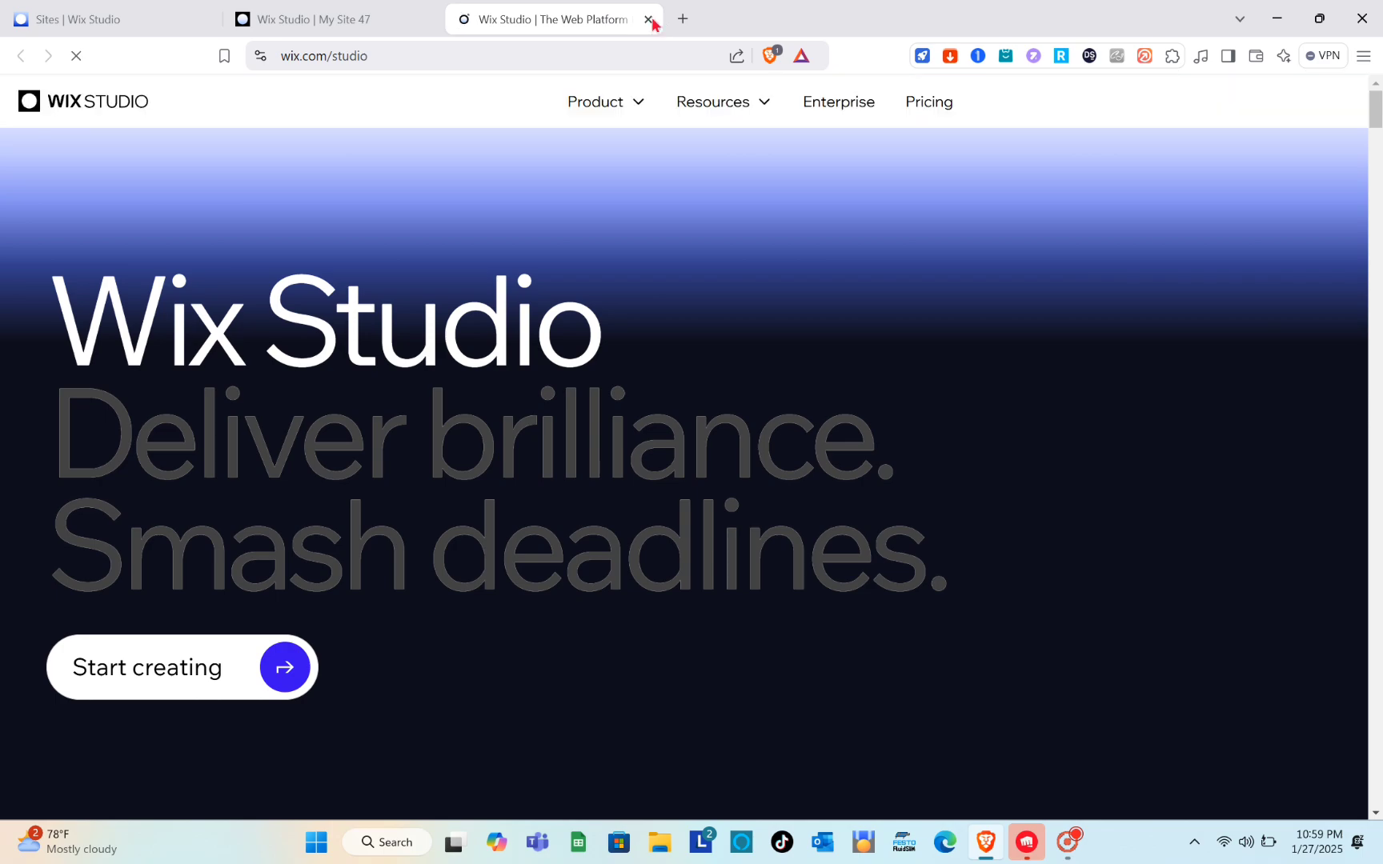
left_click(648, 19)
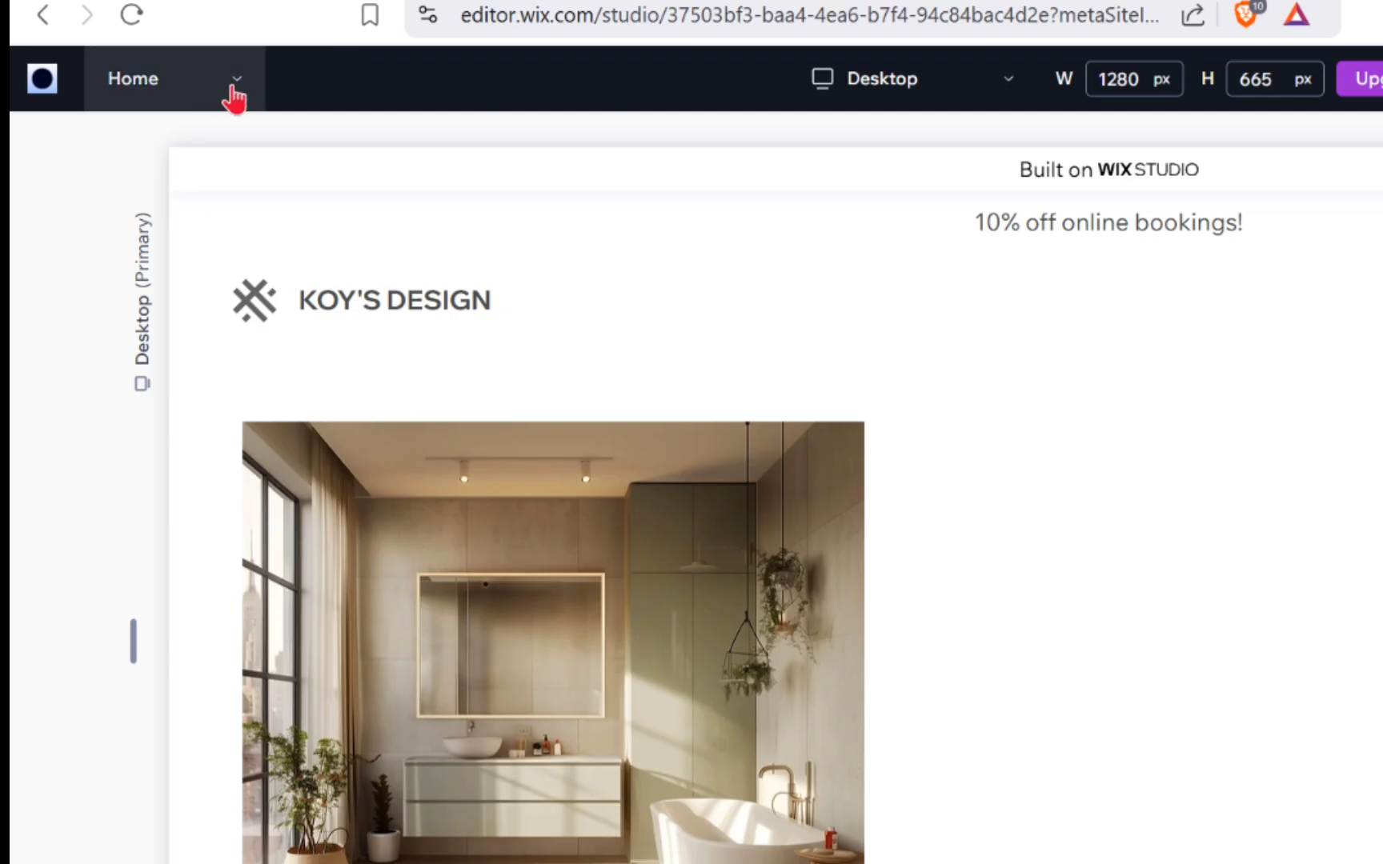
Step: Switch the site preview to the About page and look through its header and content
left_click(138, 94)
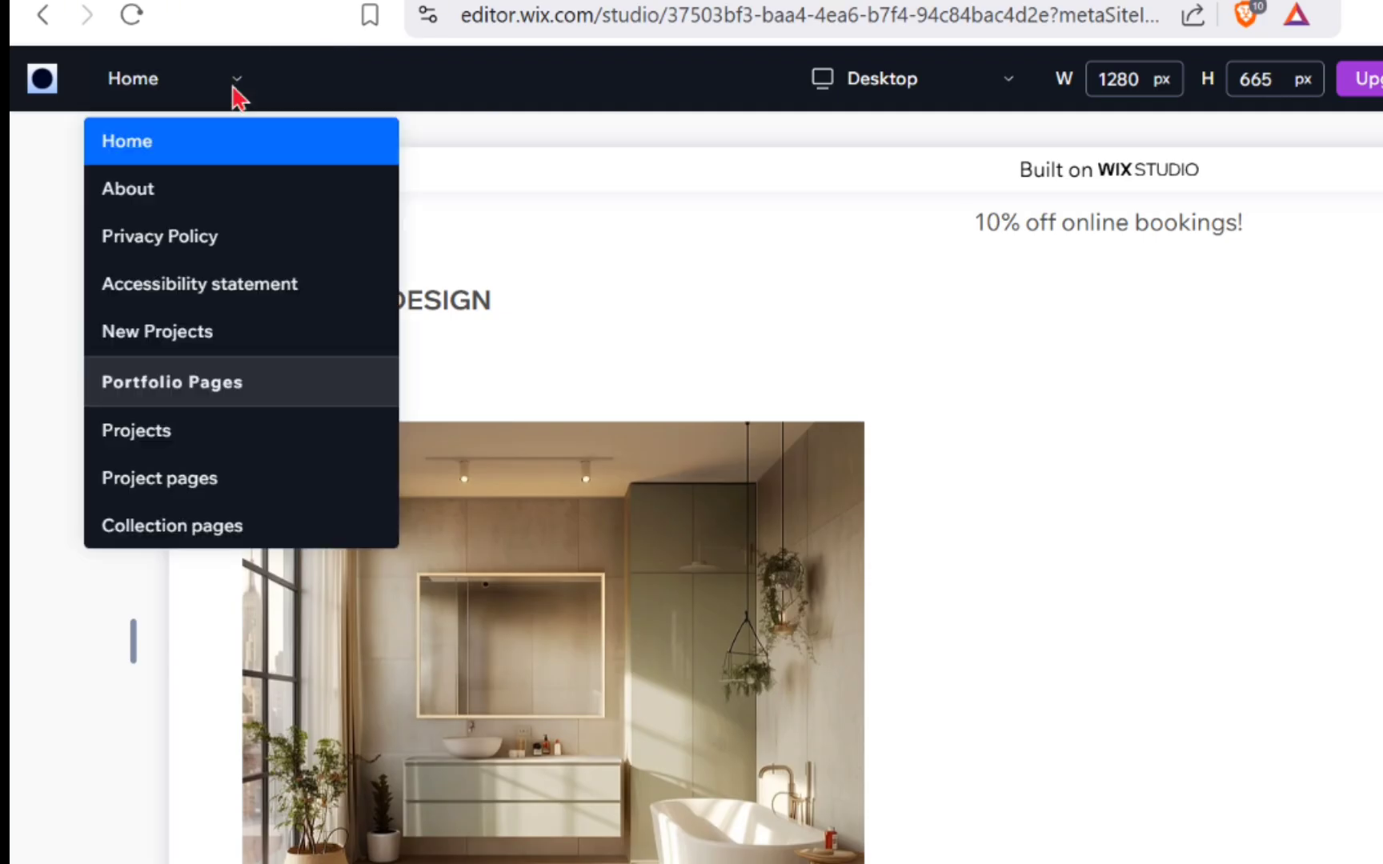
left_click(166, 200)
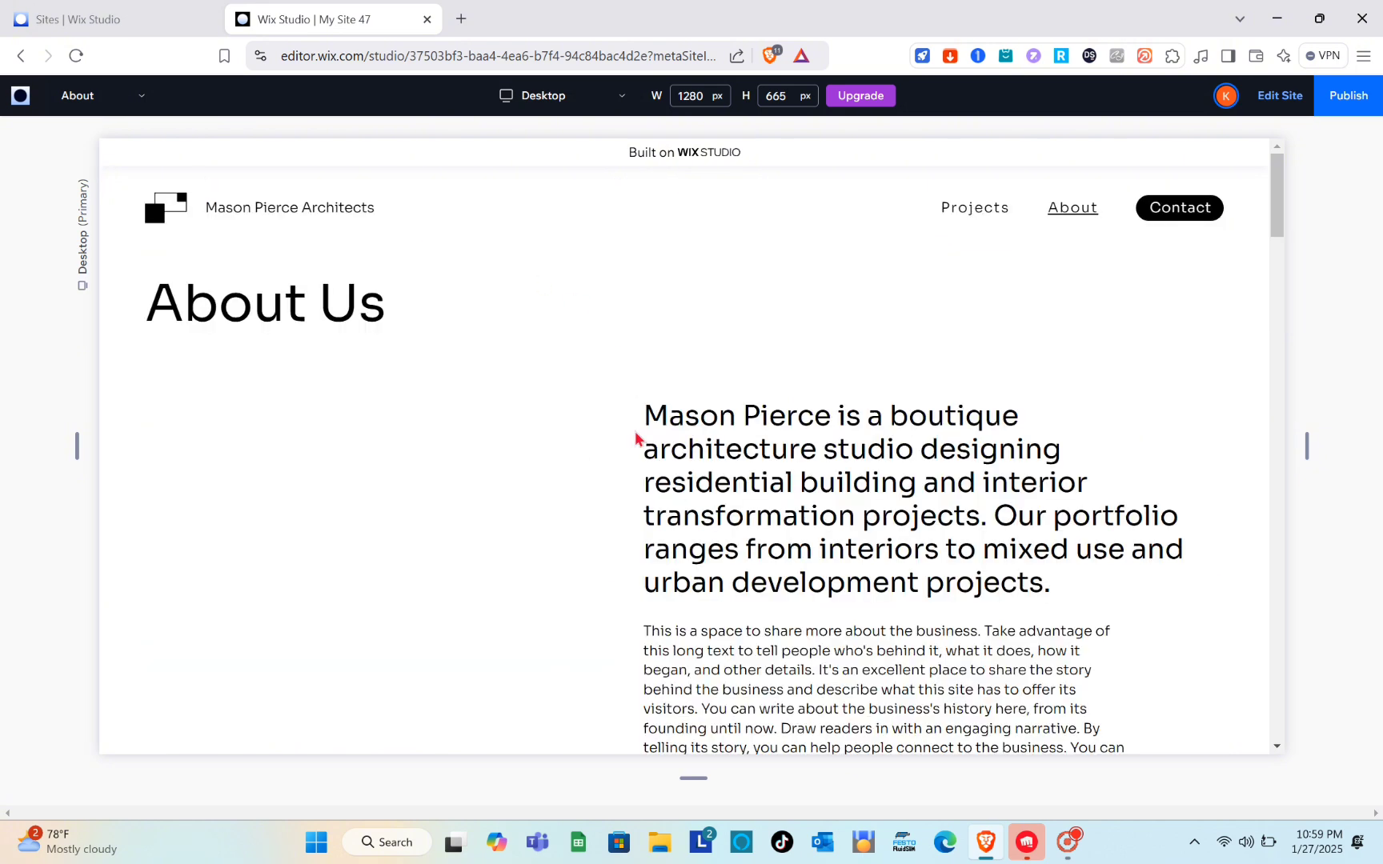
scroll(565, 448, "down", 5)
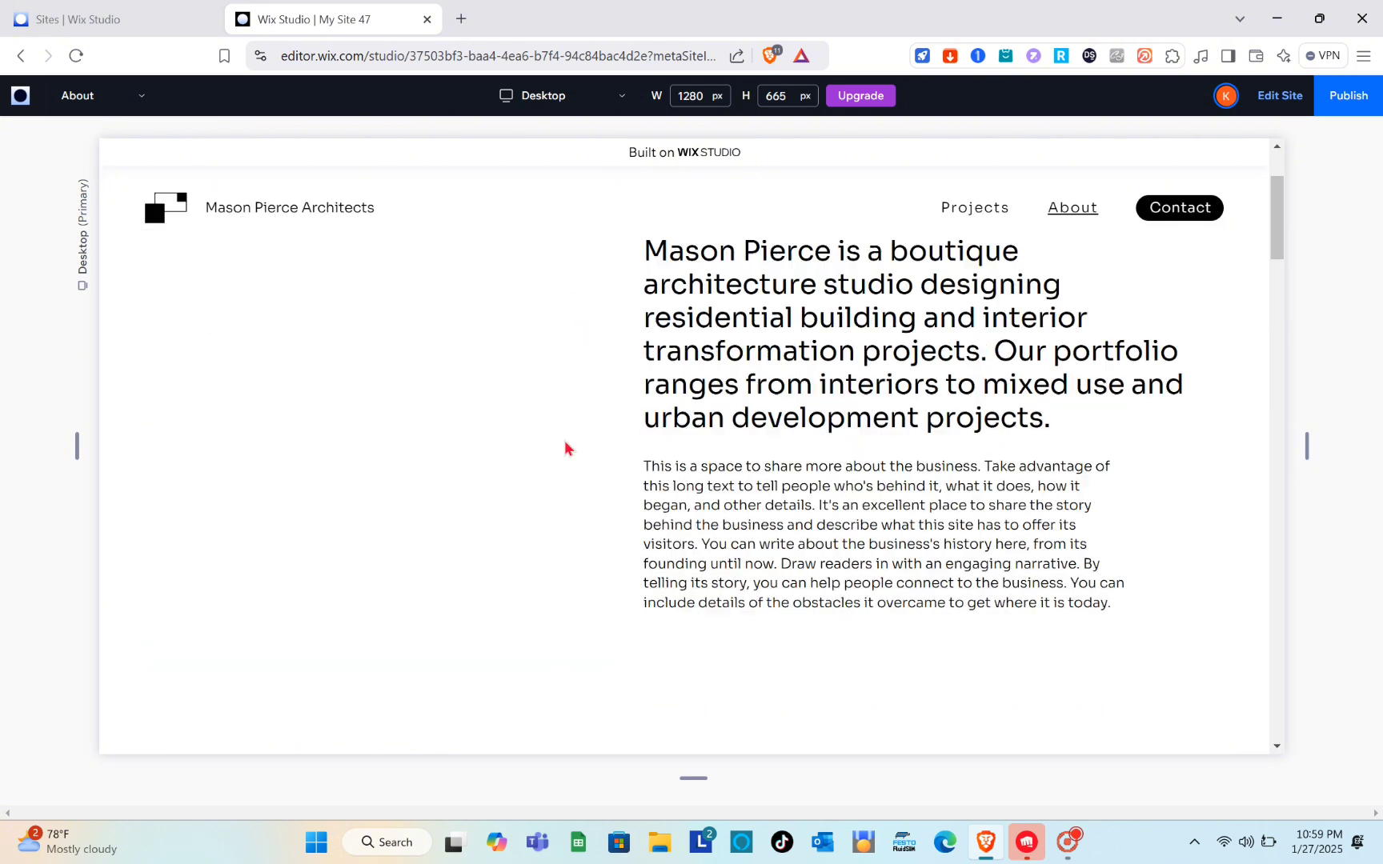
scroll(565, 448, "up", 5)
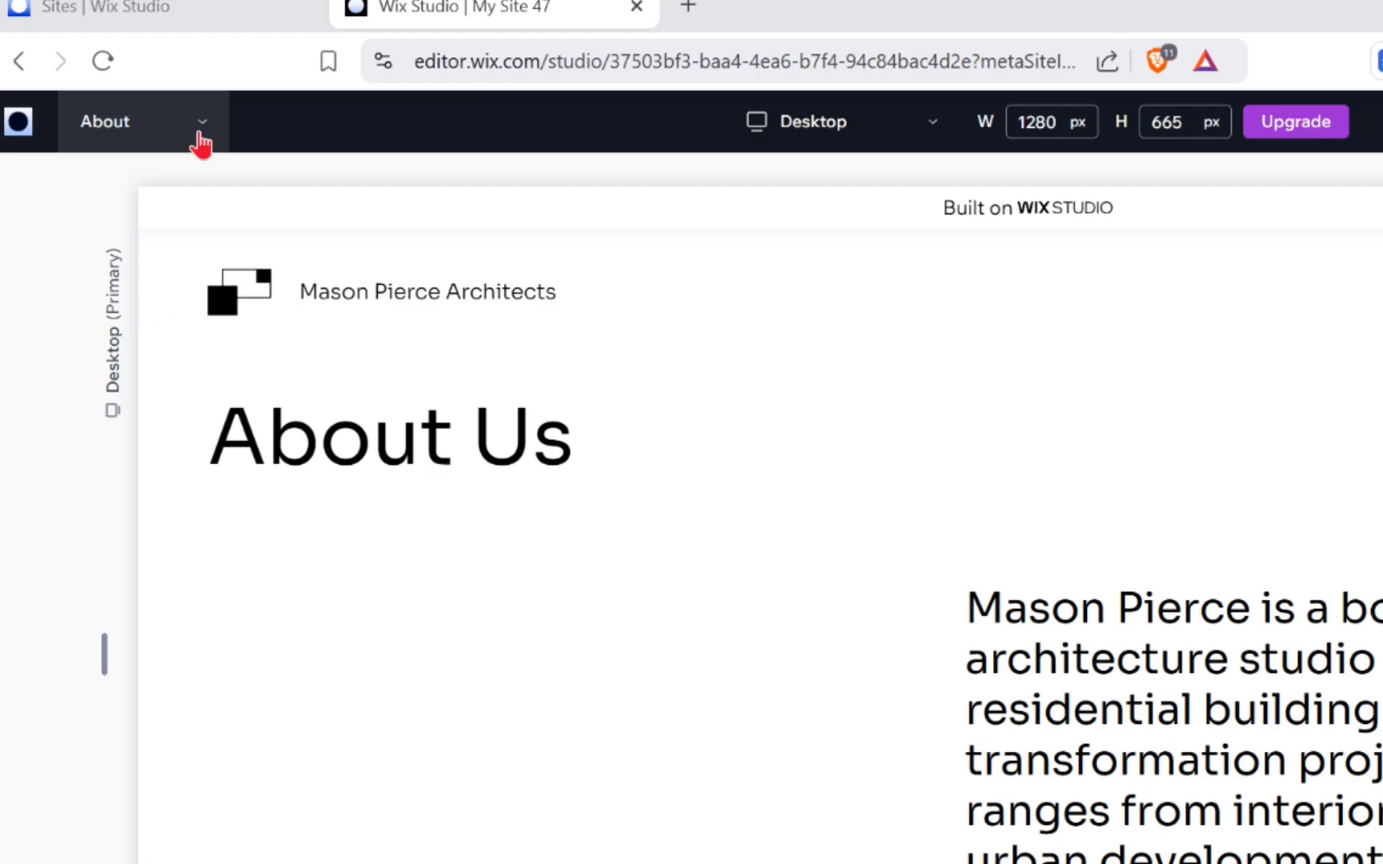
Step: Switch the preview back to the Home page and return to editing the site, dismissing the publish prompt
left_click(200, 137)
left_click(173, 184)
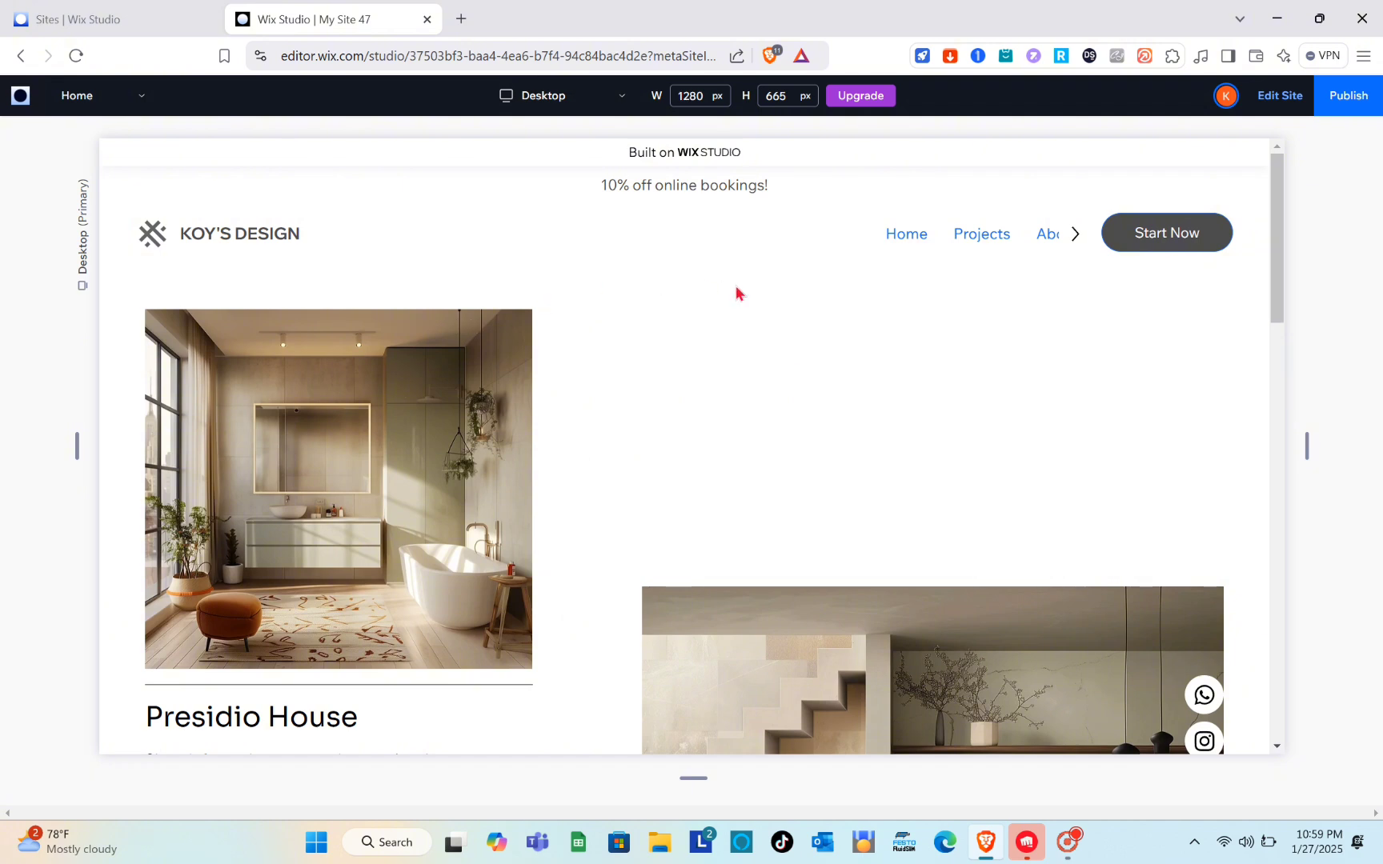
left_click(1275, 100)
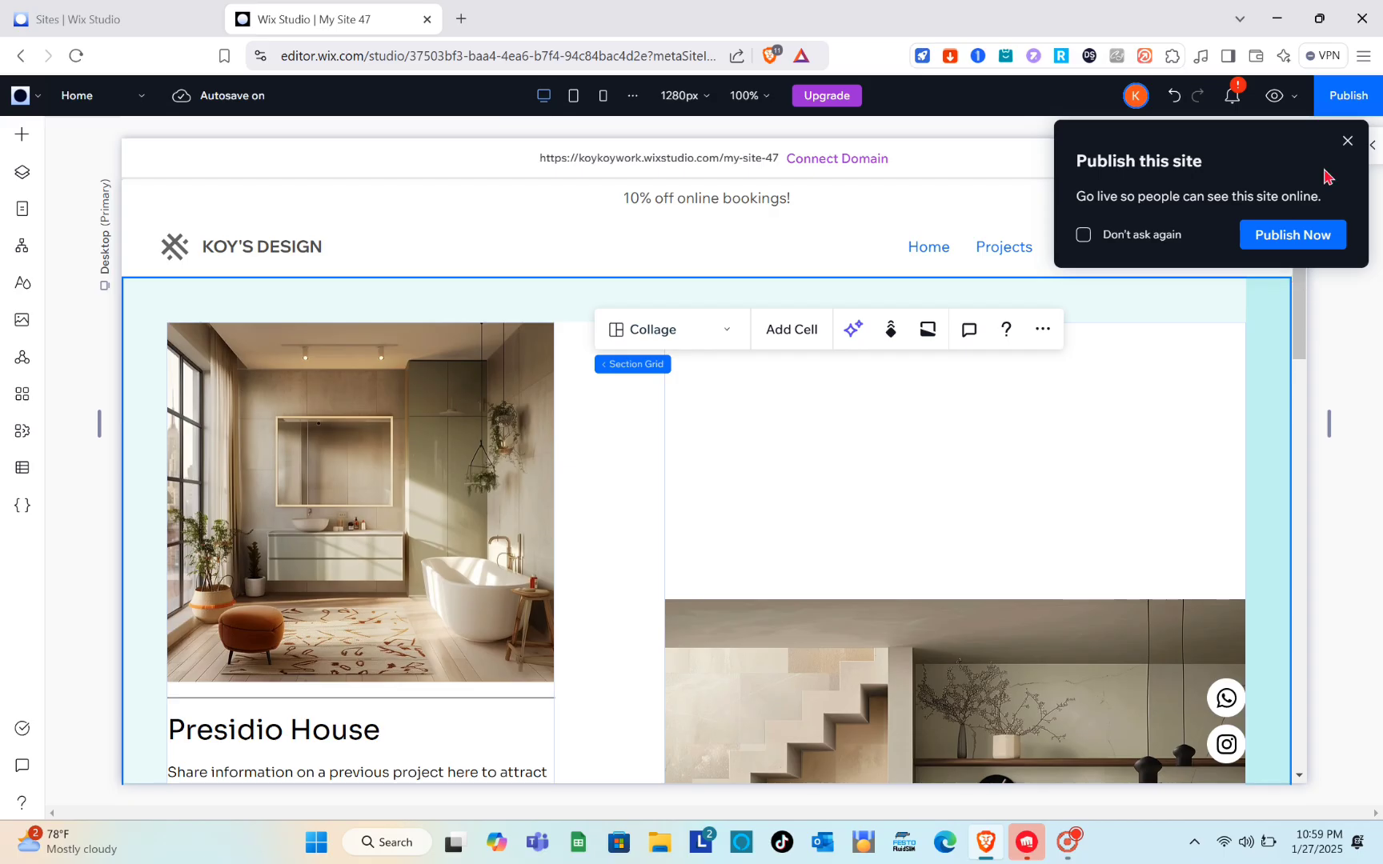
left_click(1348, 141)
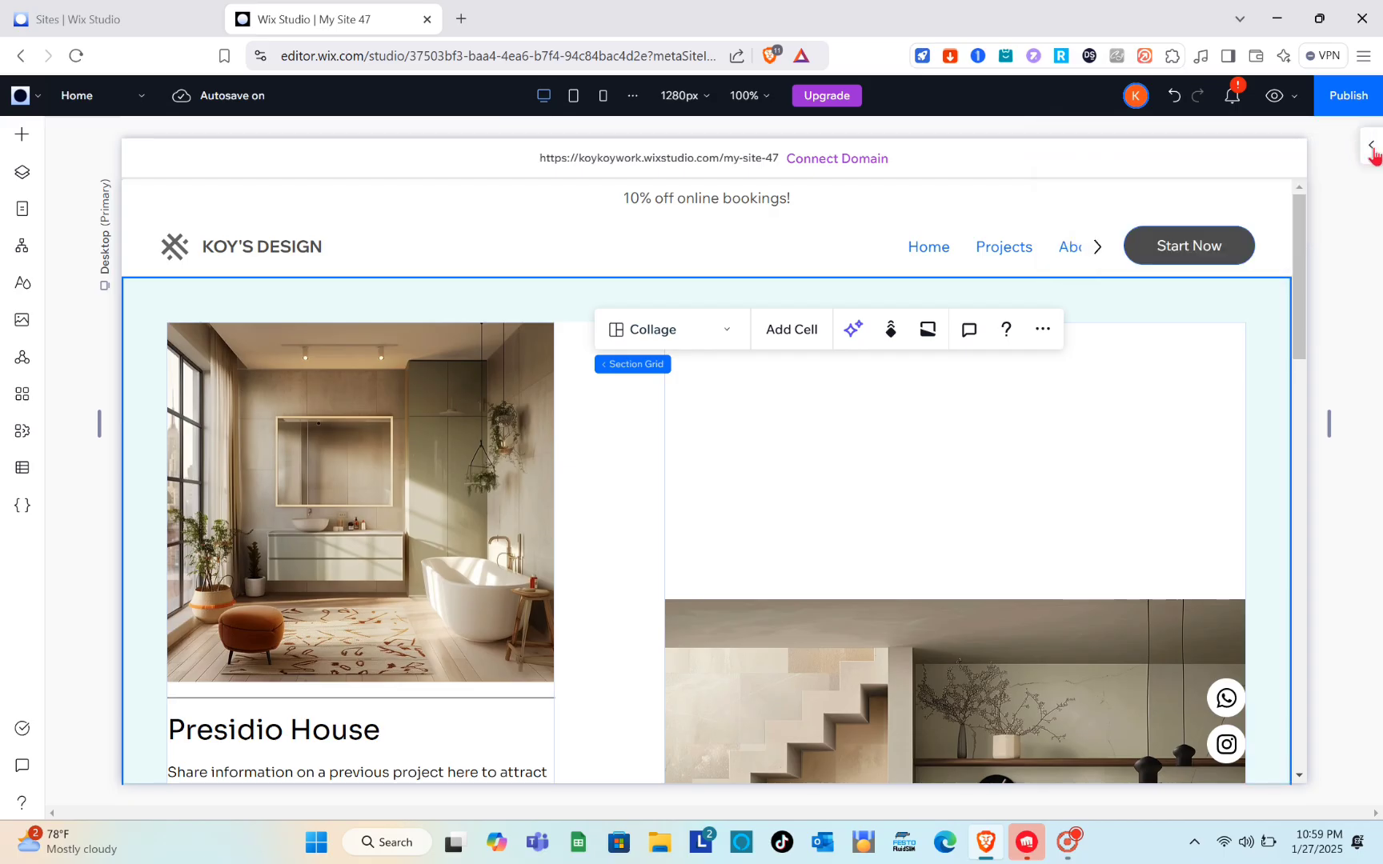
Step: Set the background color of the Presidio House section to a new custom brownish-gray theme color, #907C7C
left_click(1365, 146)
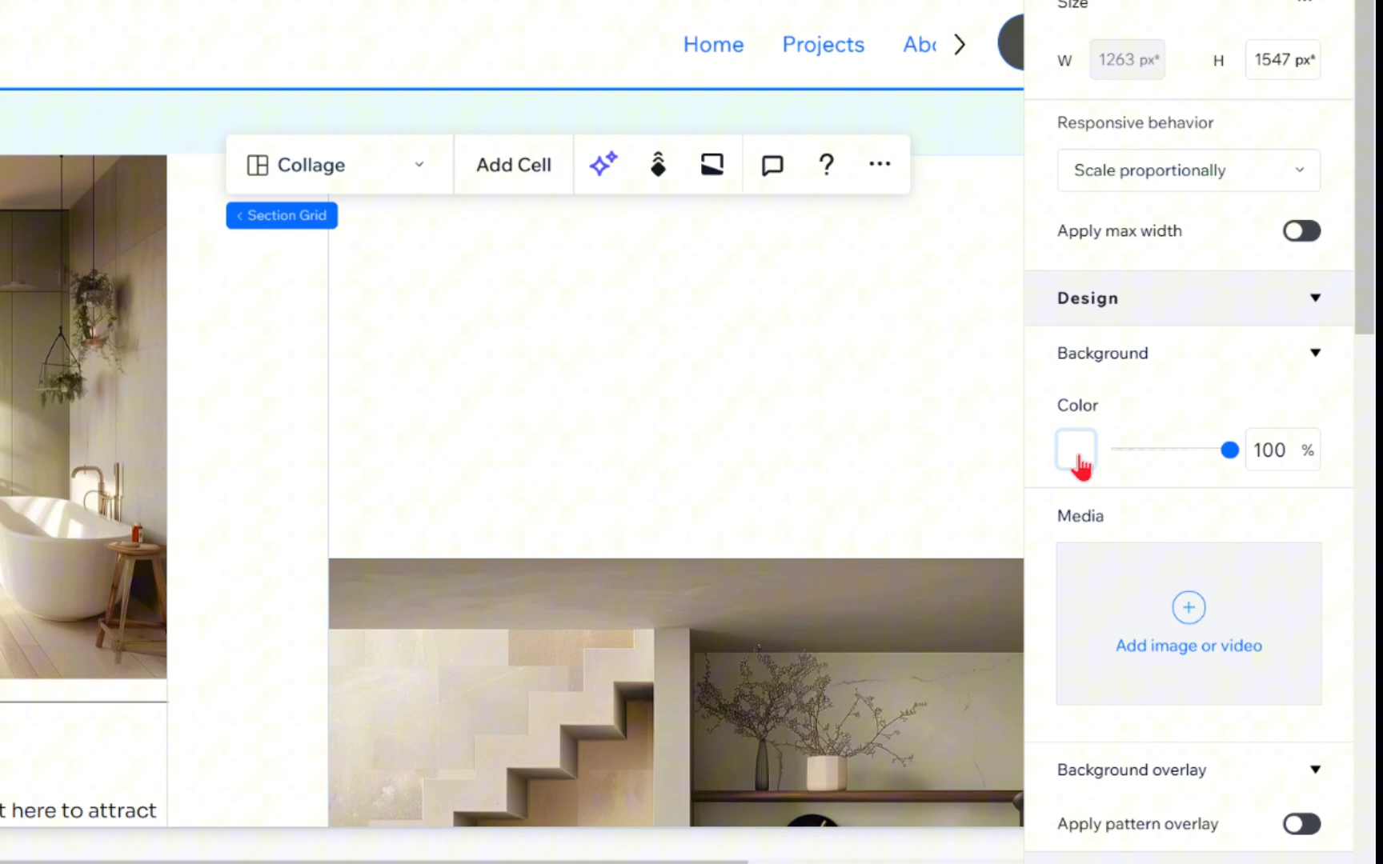
left_click(1077, 453)
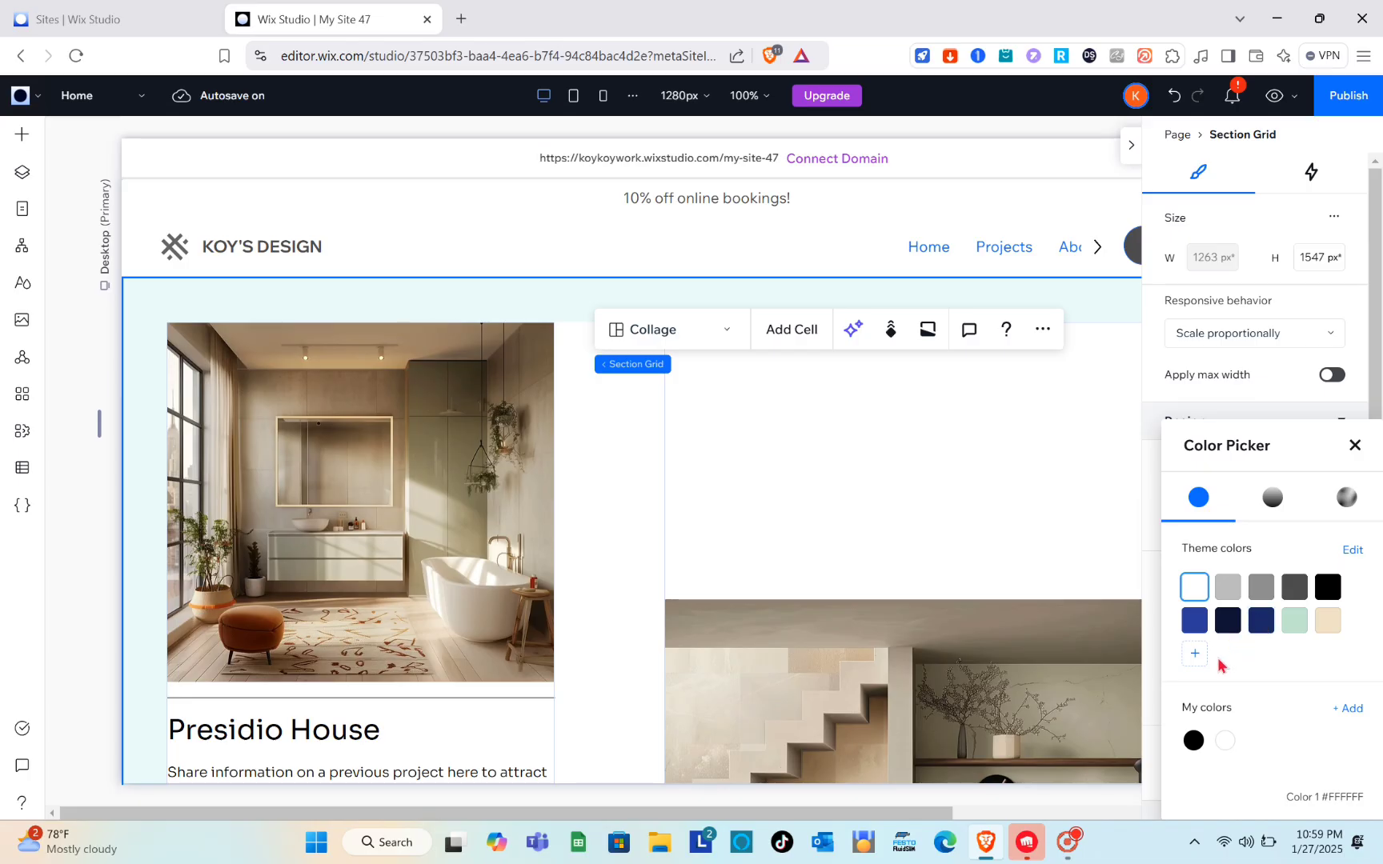
left_click(1205, 661)
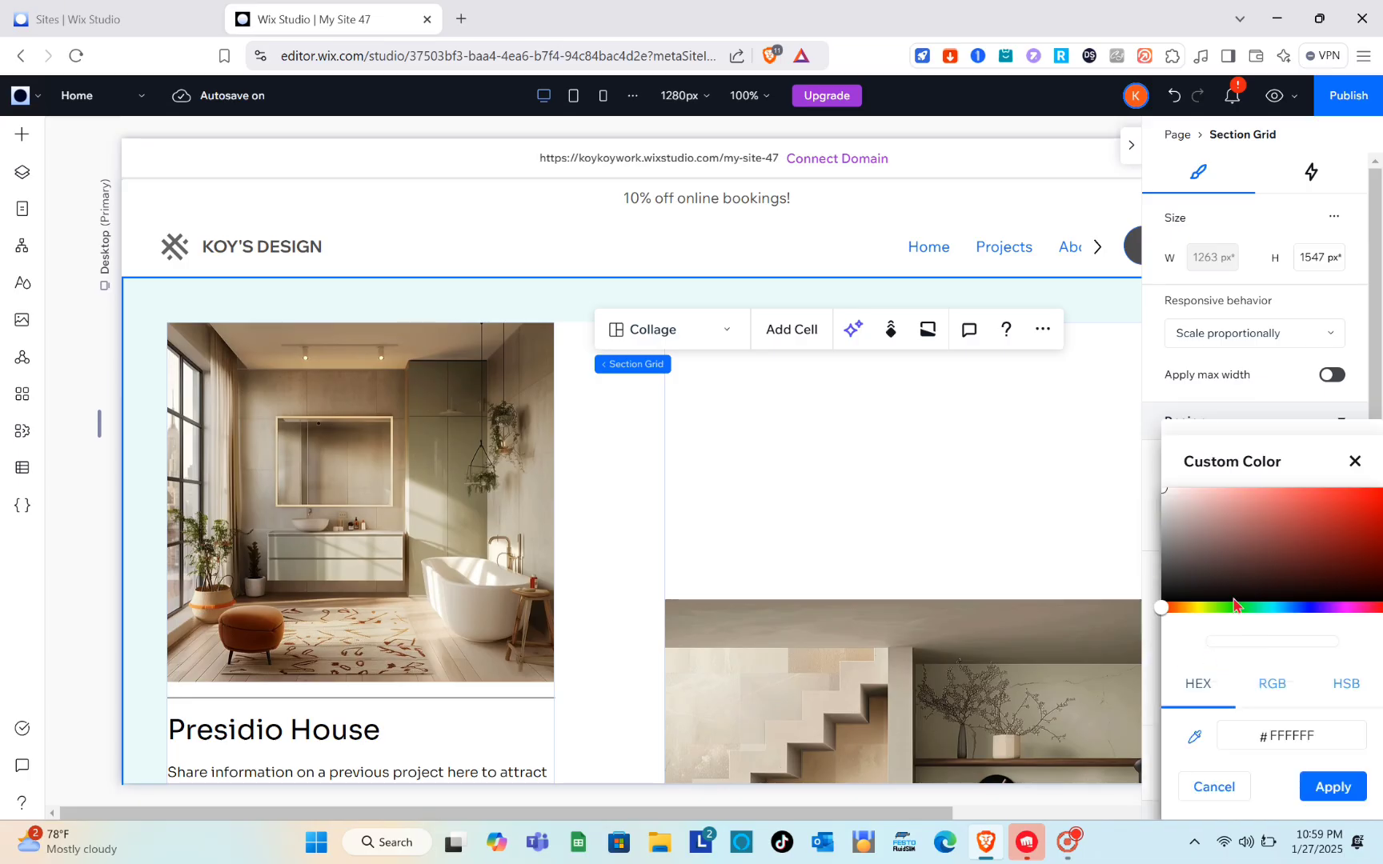
mouse_move(1173, 544)
left_mouse_down()
mouse_move(1173, 529)
mouse_move(1197, 543)
left_mouse_up()
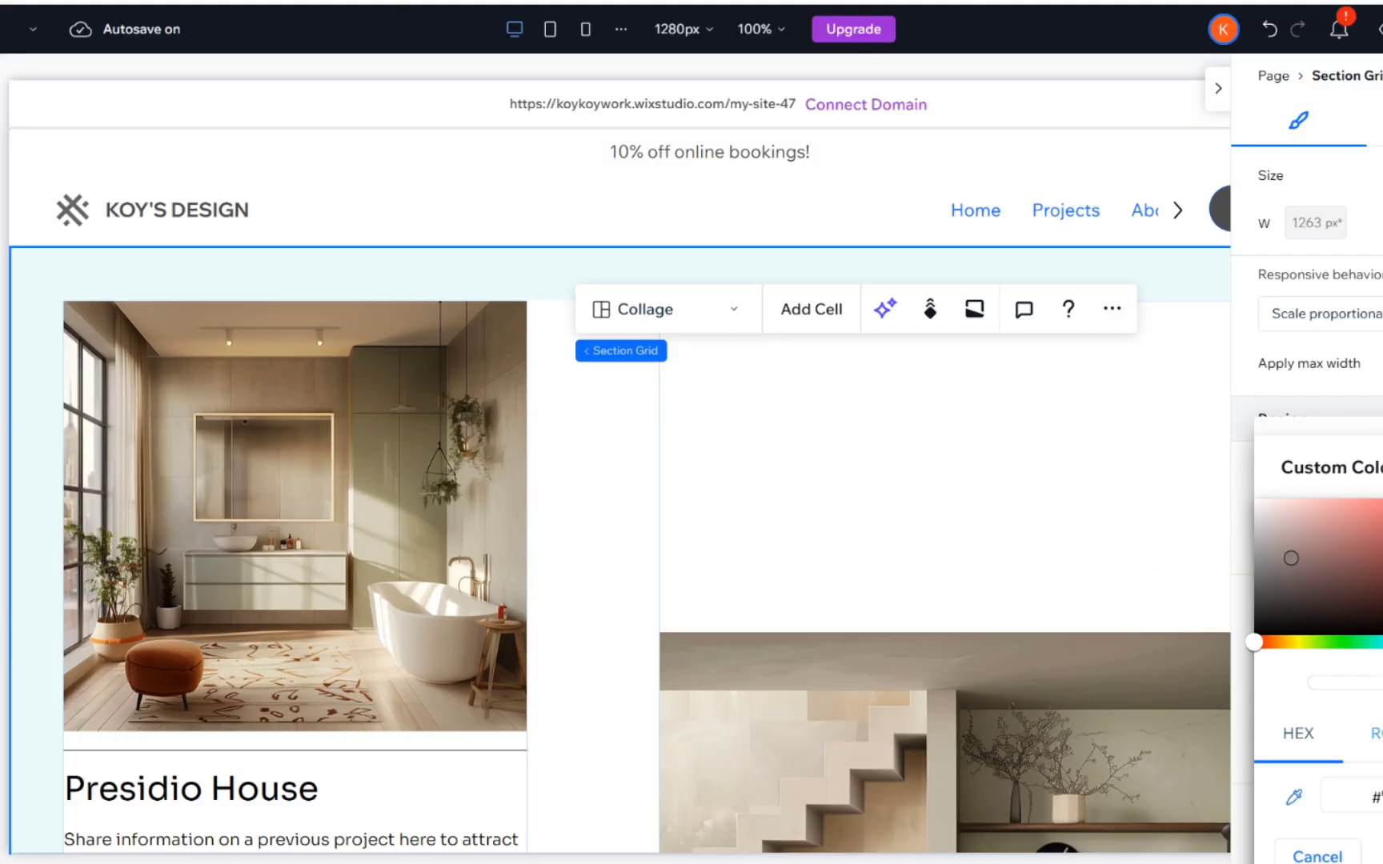
key("Escape")
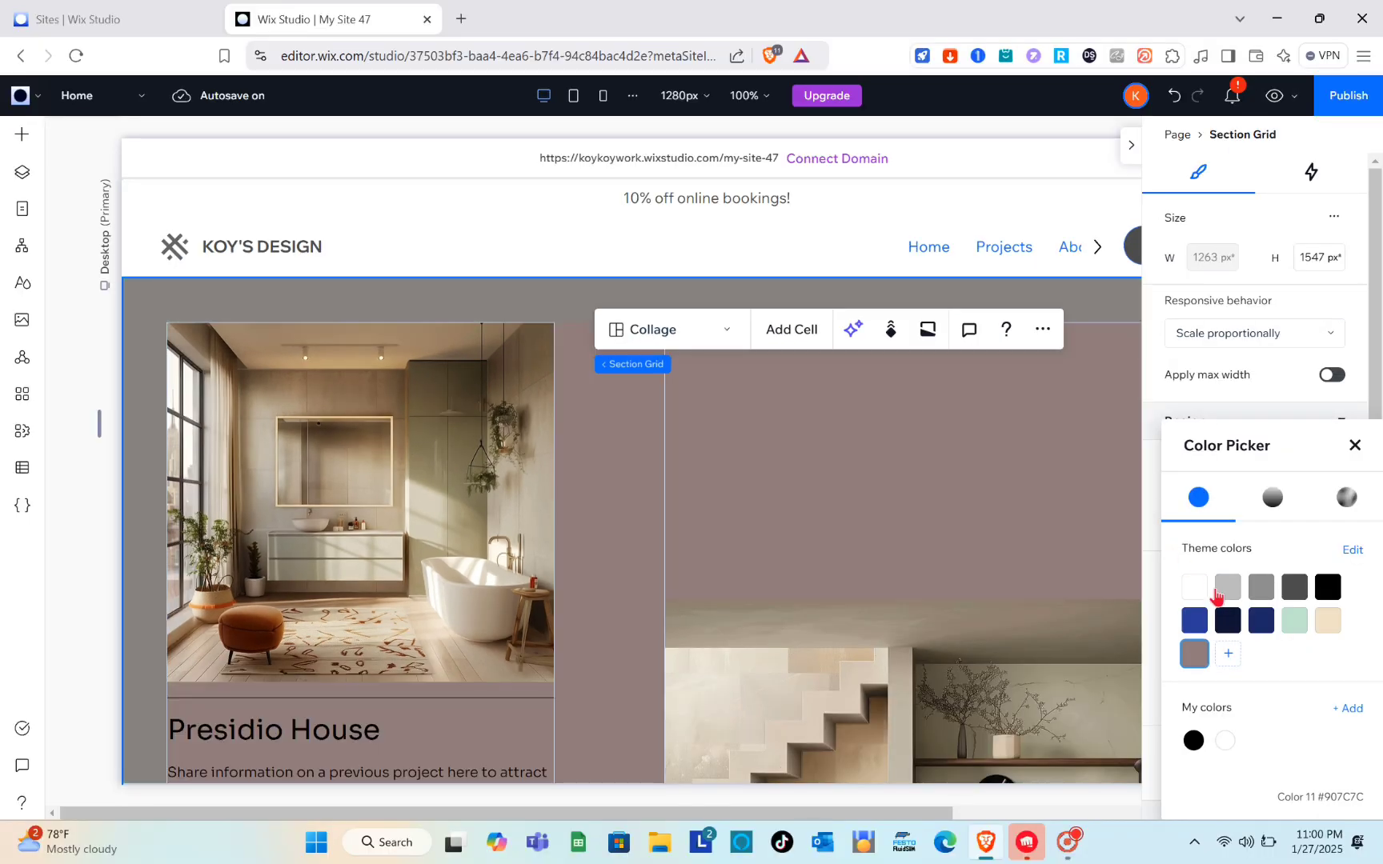
key("Escape")
scroll(1018, 468, "down", 3)
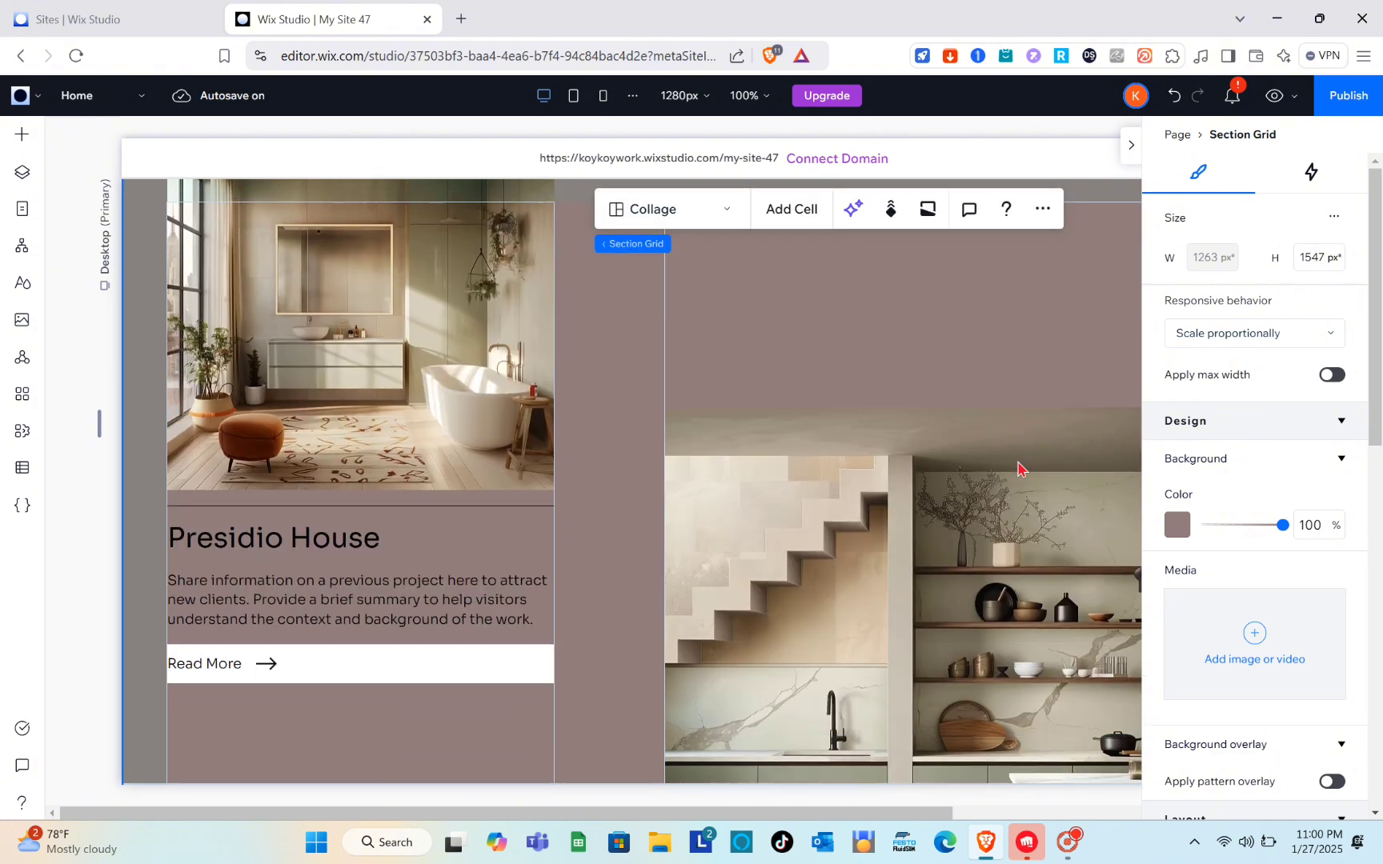
scroll(1018, 468, "up", 3)
Step: Set the background color of the whole header section grid to the custom theme color #907C7C
left_click(516, 211)
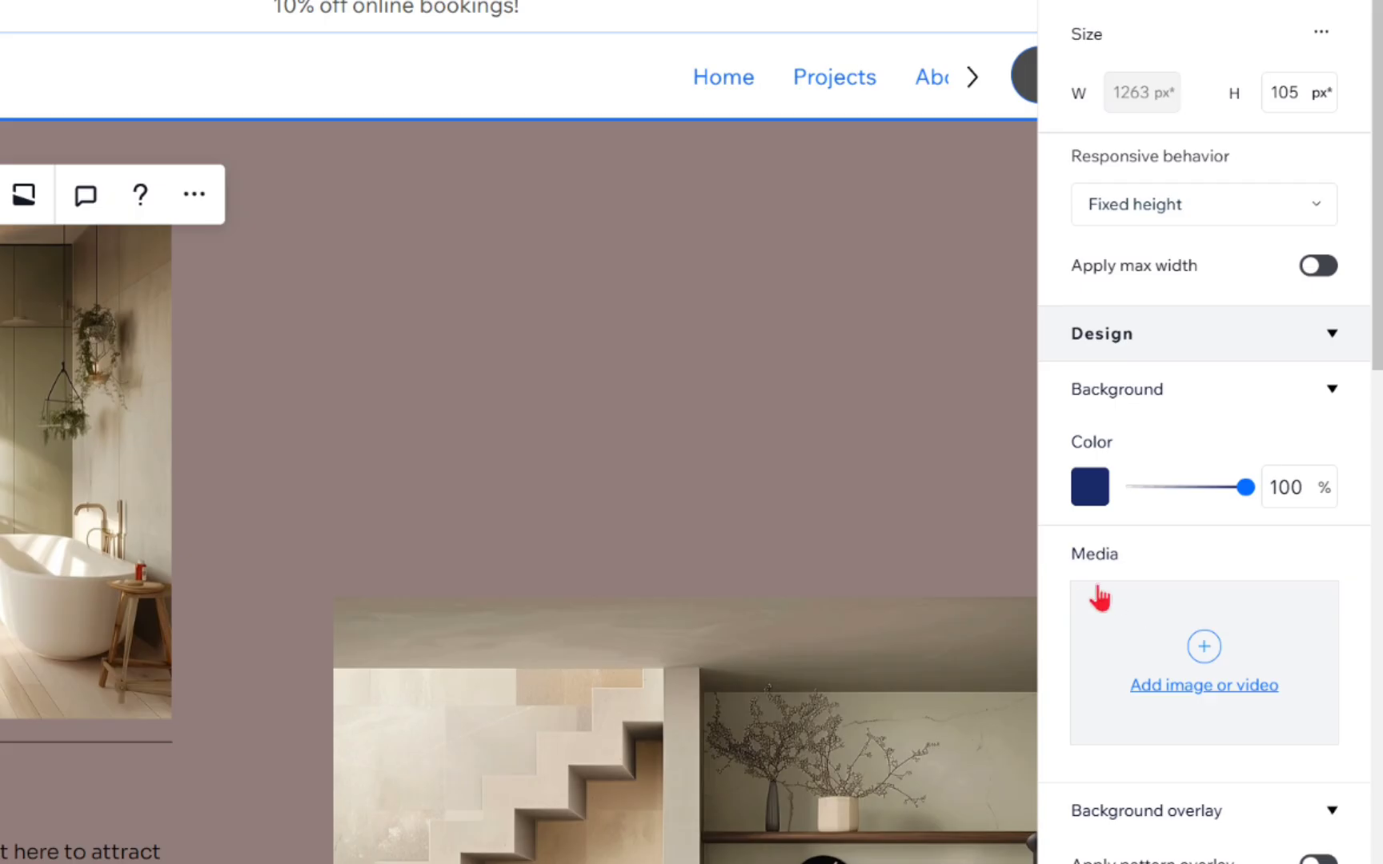
left_click(1098, 498)
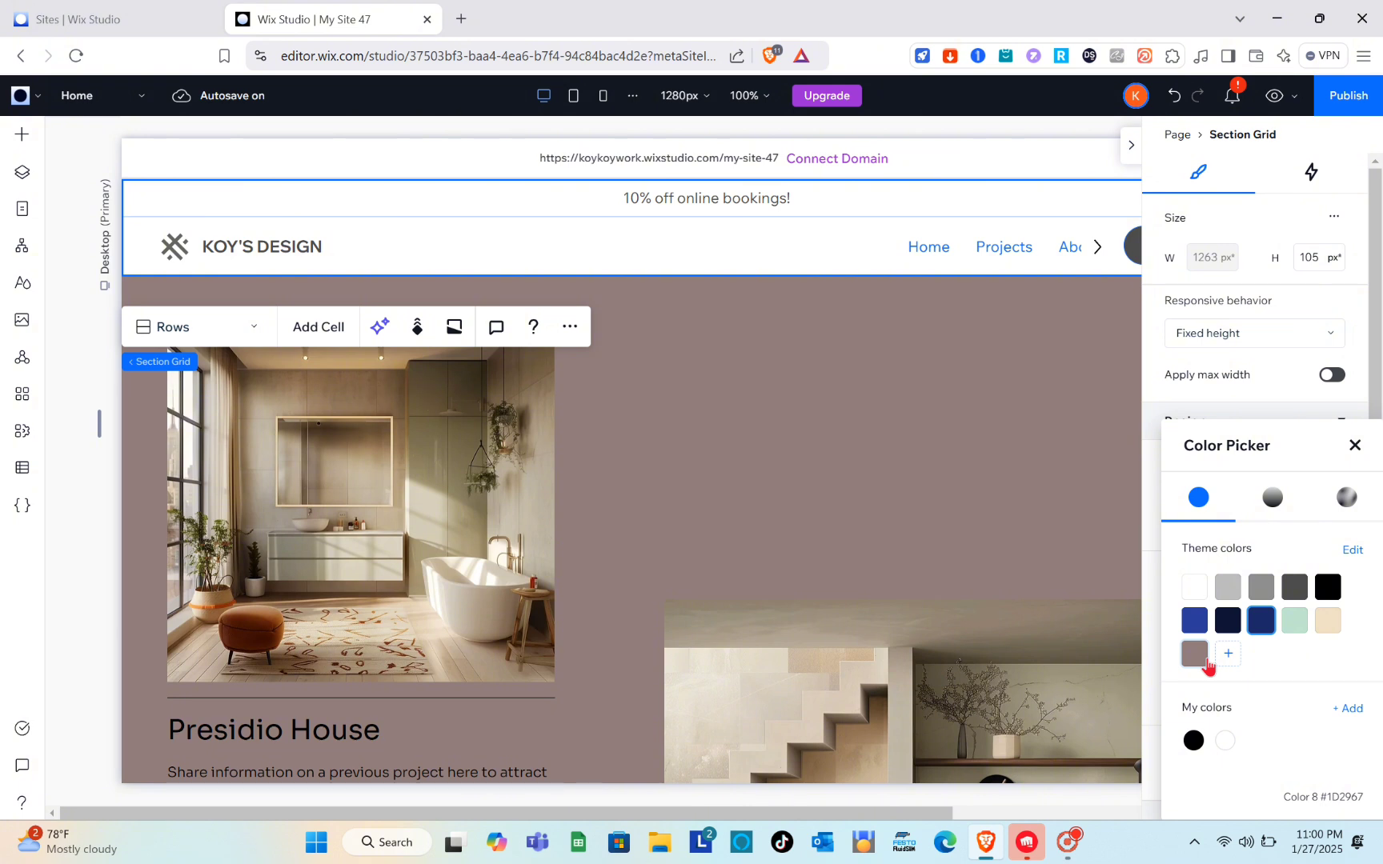
left_click(1194, 655)
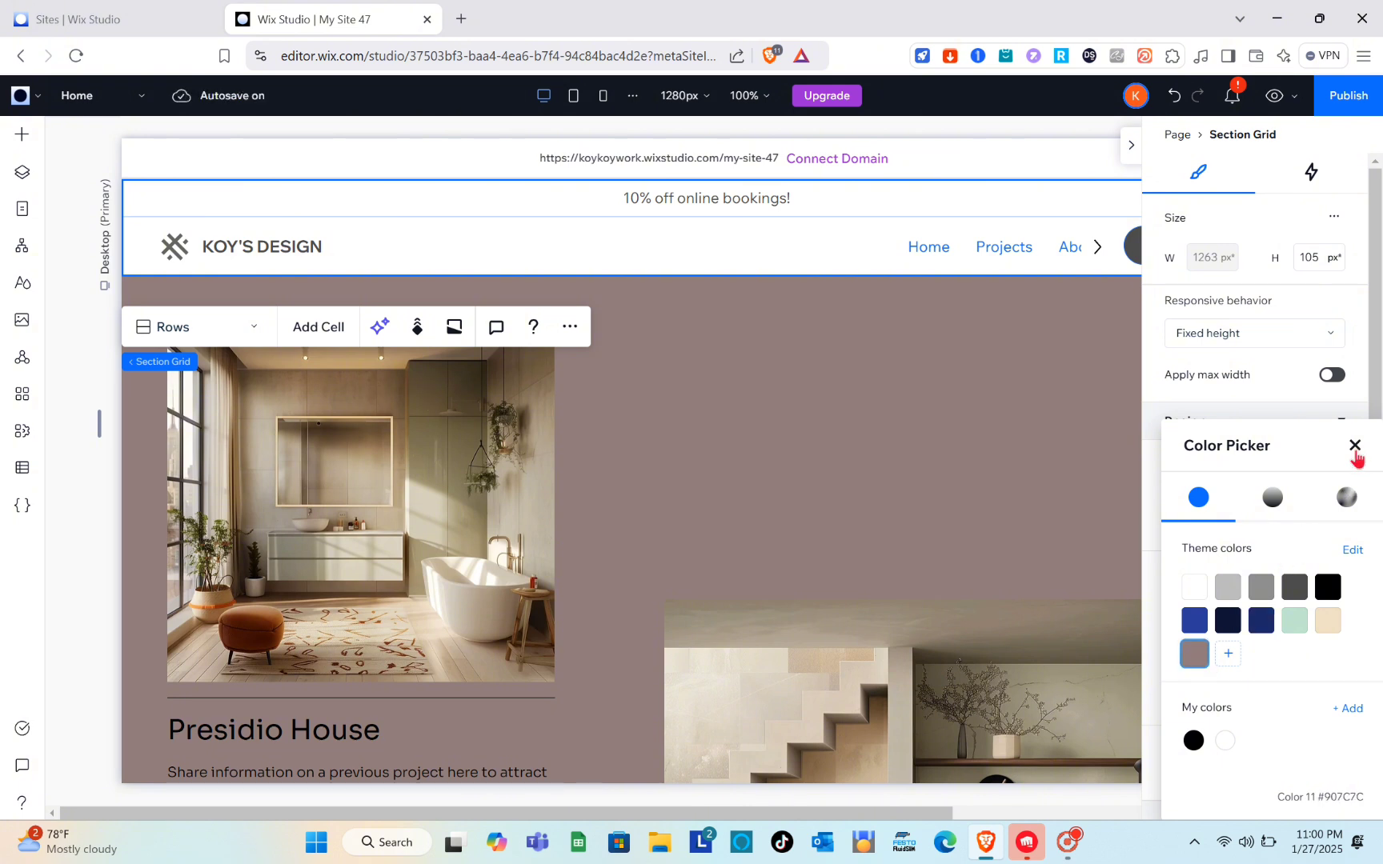
left_click(1356, 447)
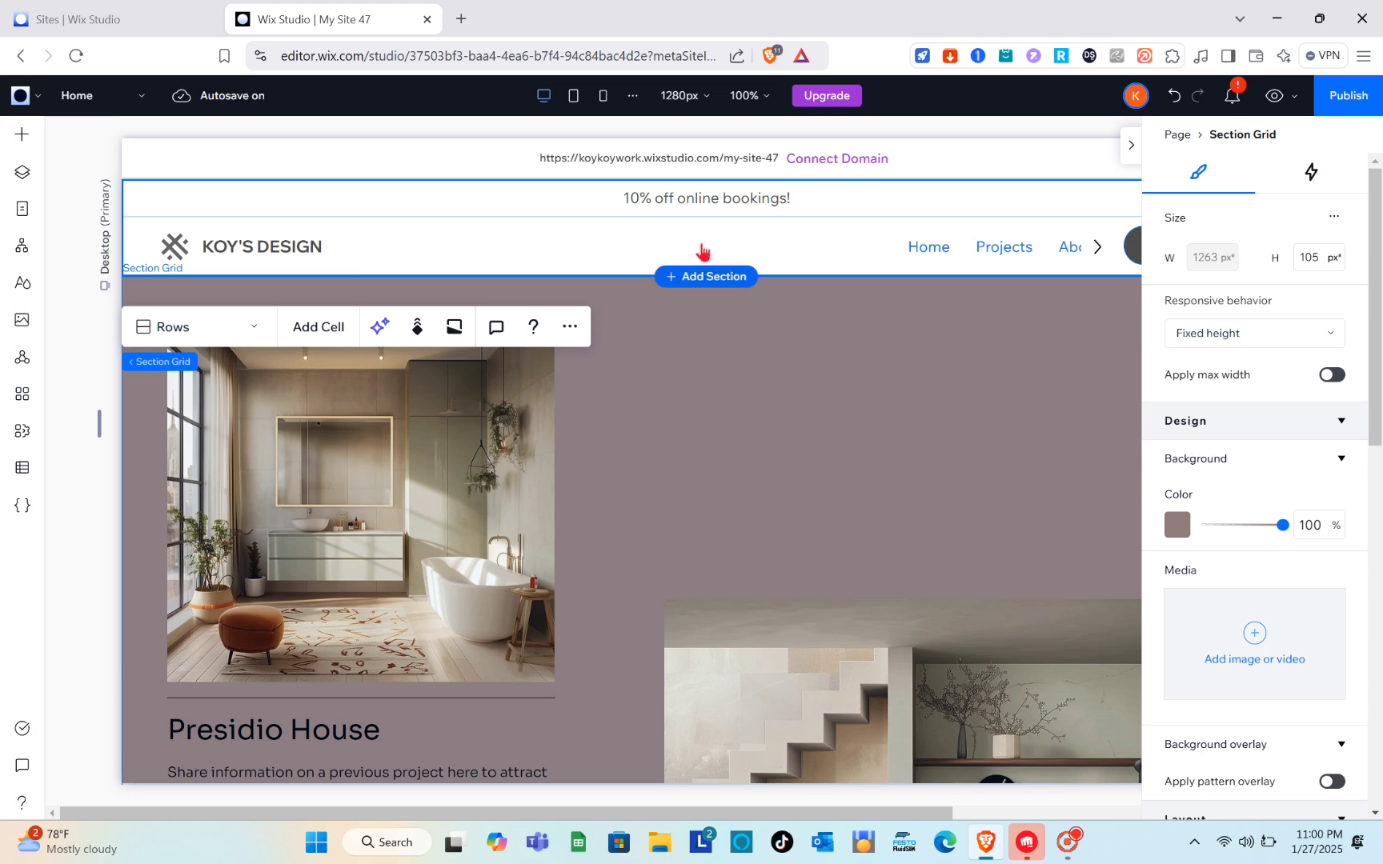
Step: Set the background color of the header cell holding the logo and navigation menu to the custom theme color #907C7C
left_click(692, 246)
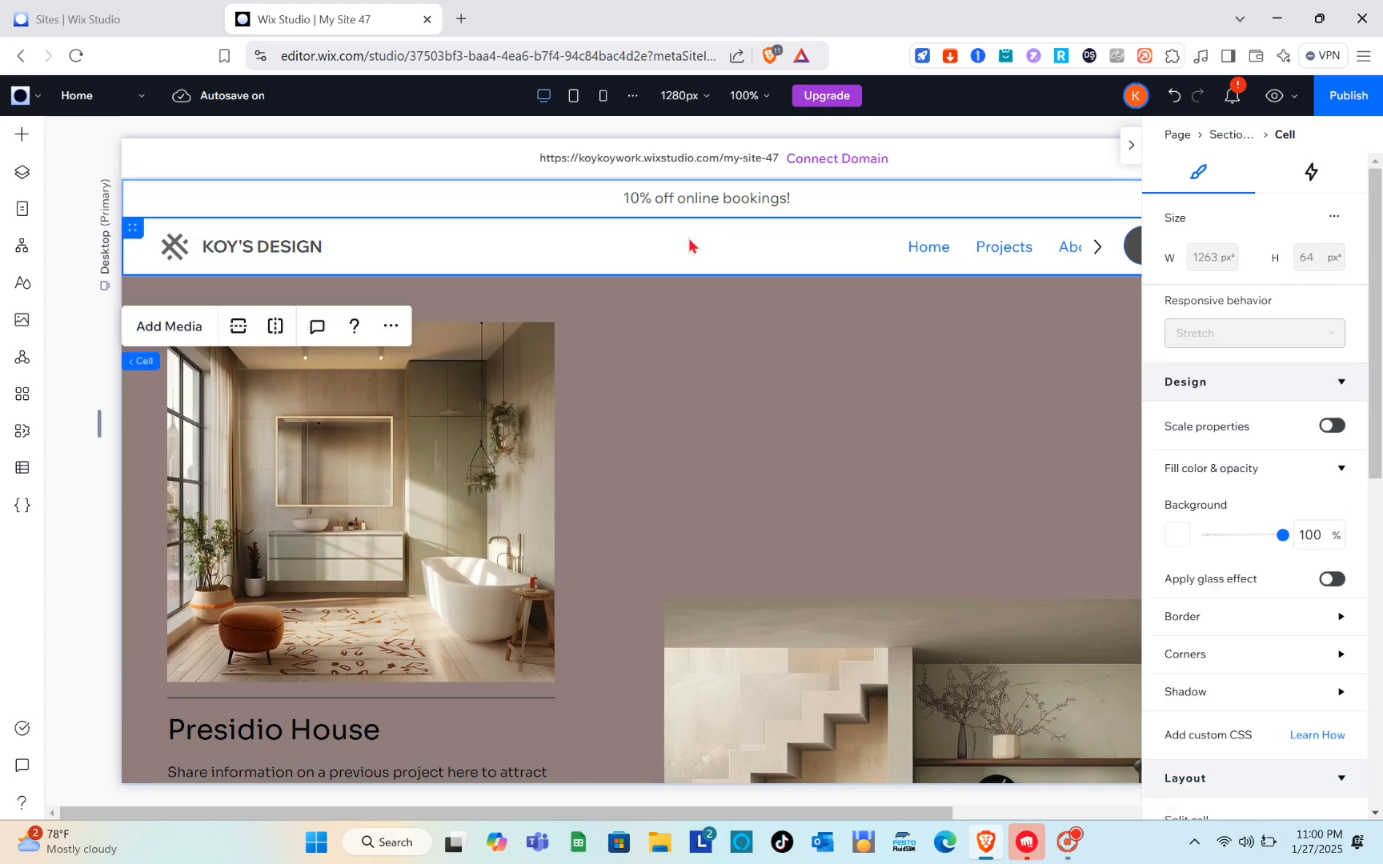
left_click(1178, 535)
left_click(1193, 656)
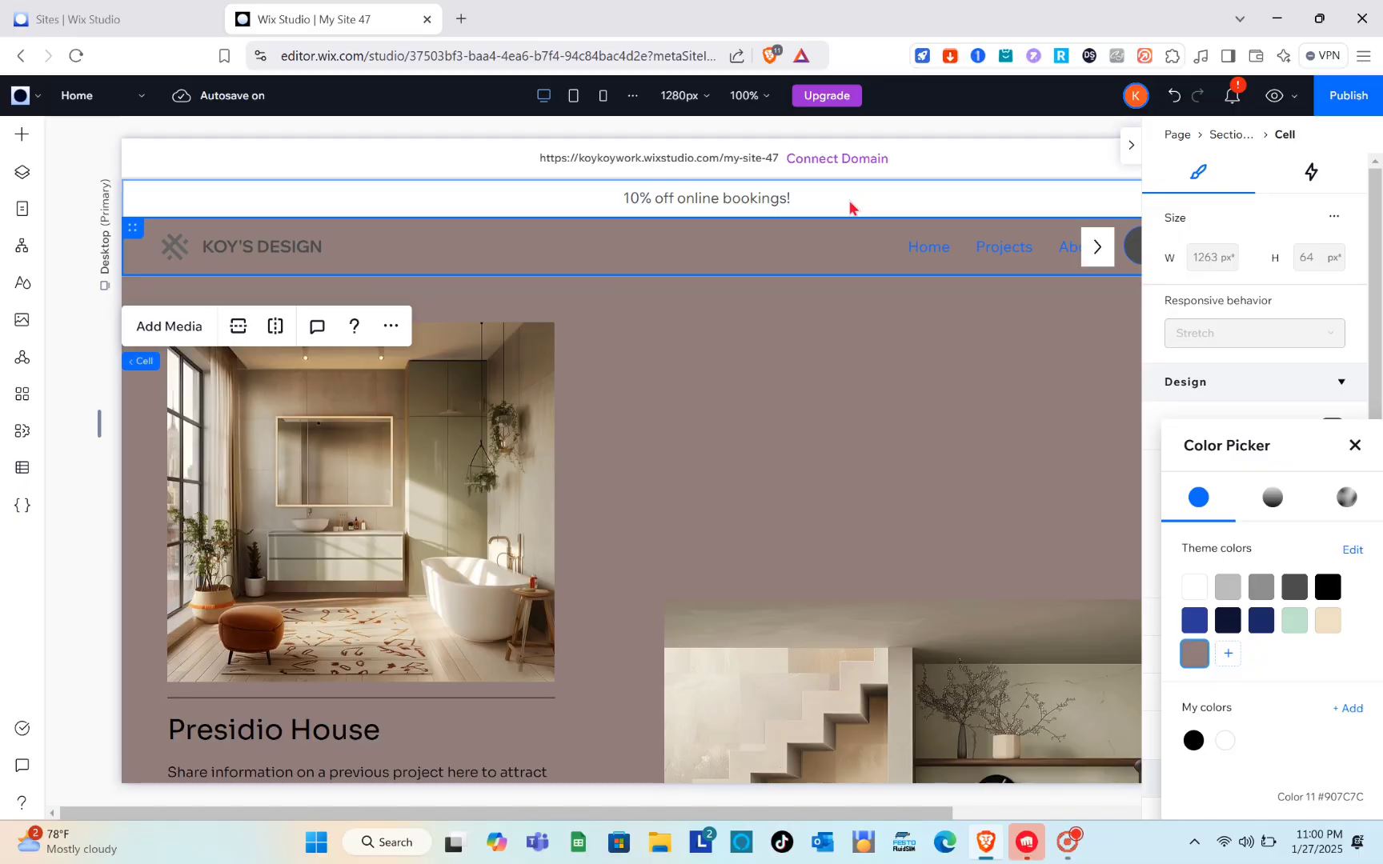
left_click(581, 18)
Step: Set the background color of the announcement bar cell with the booking discount text to the custom theme color #907C7C
left_click(850, 208)
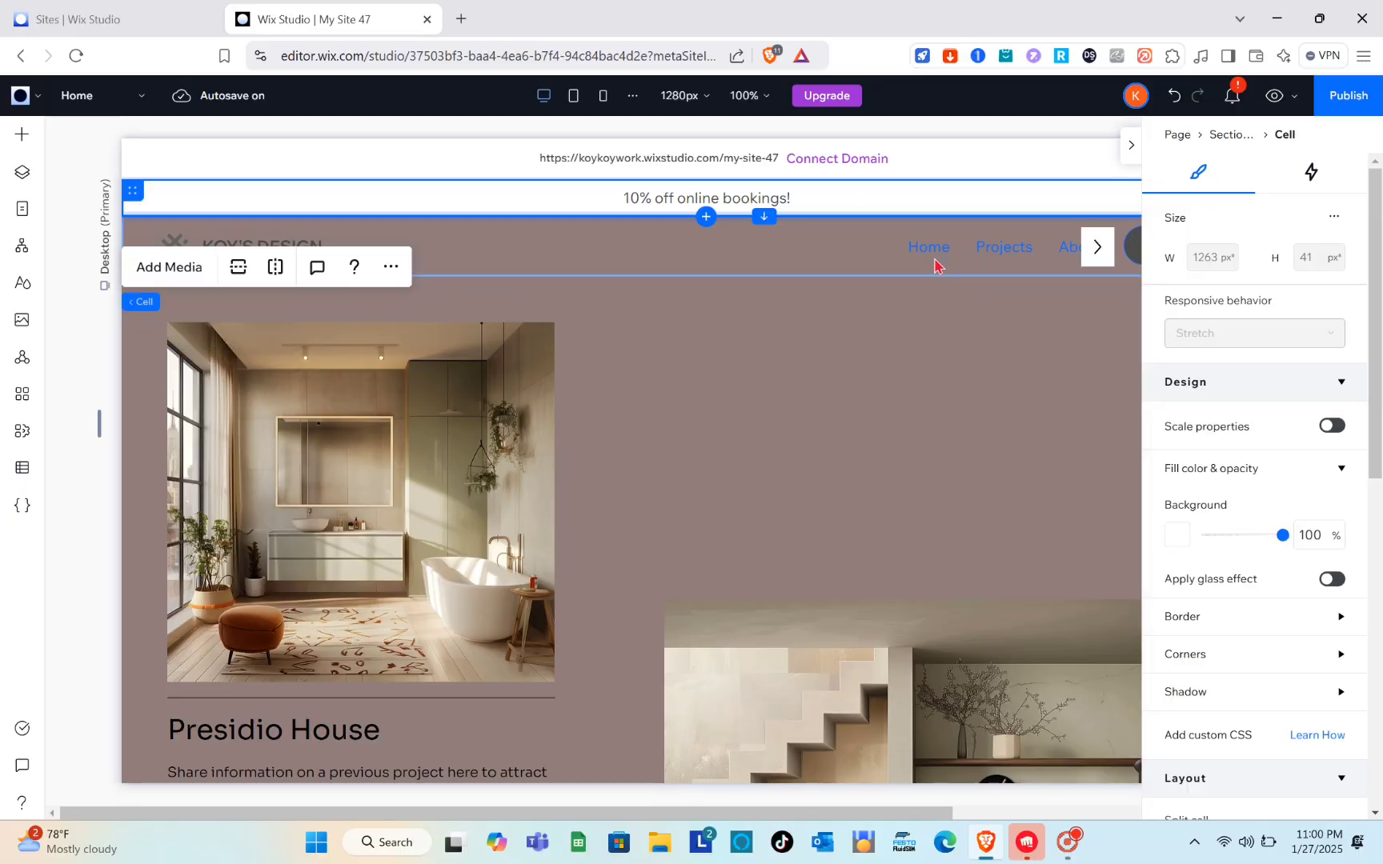
left_click(1181, 541)
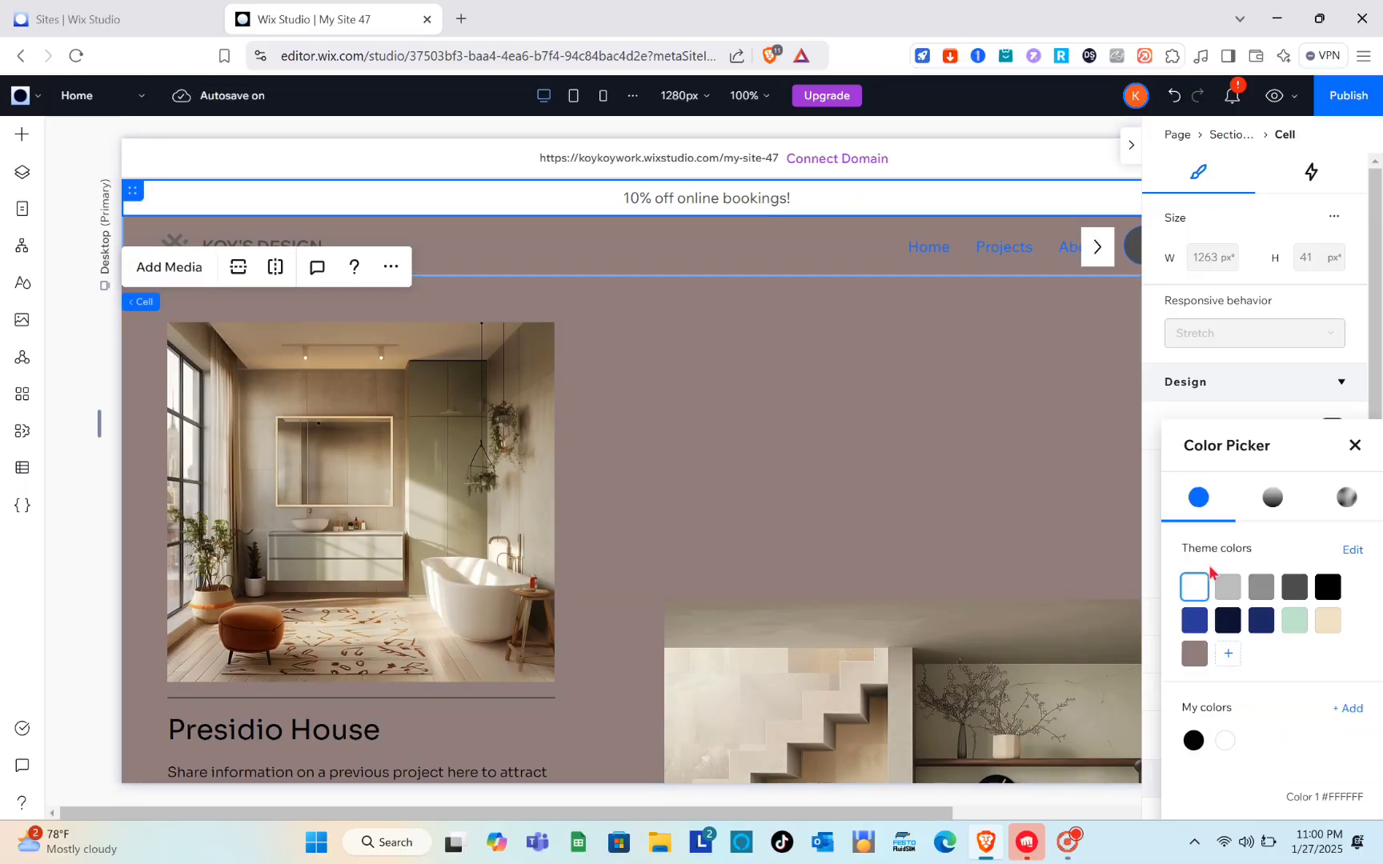
left_click(1198, 657)
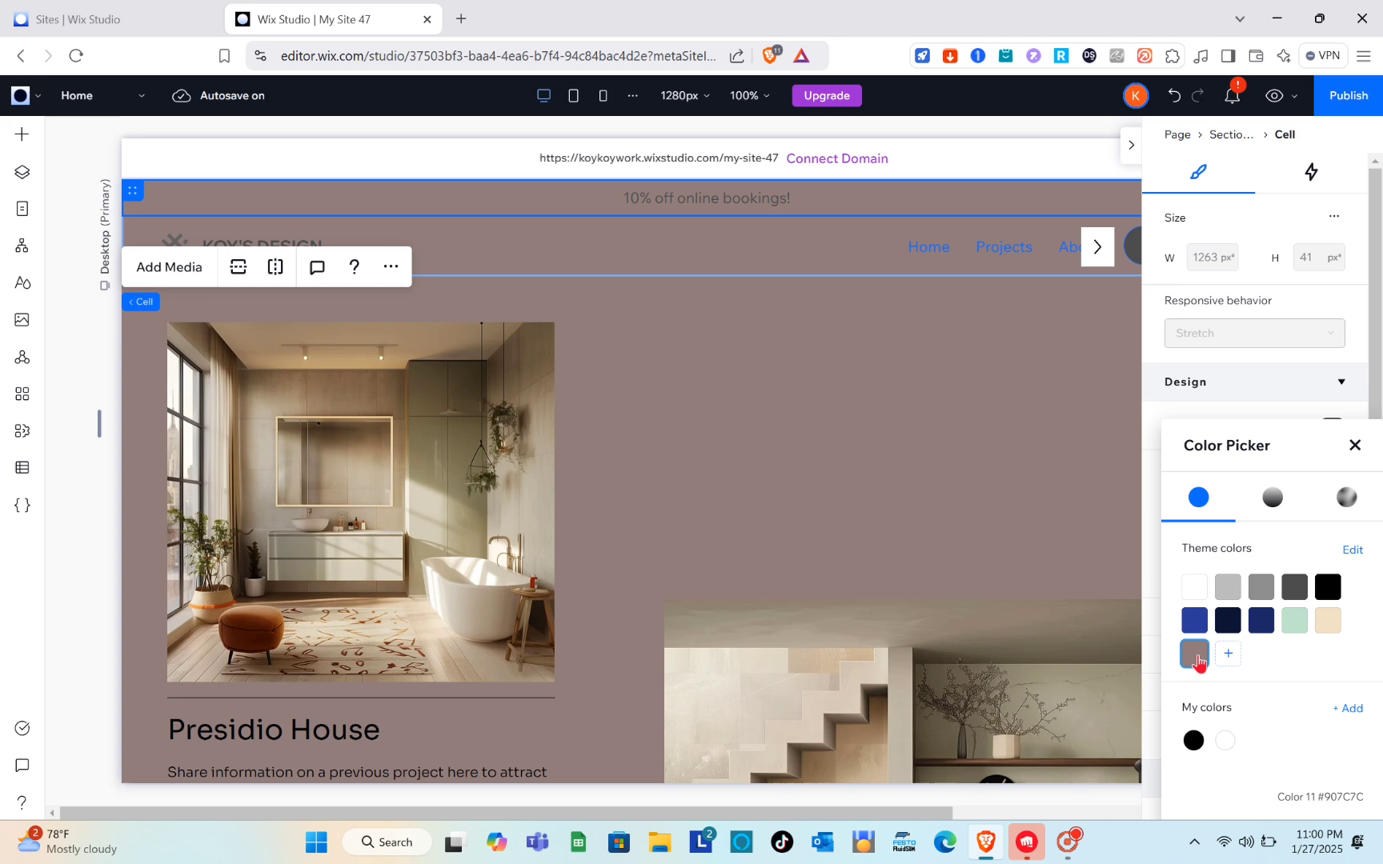
left_click(828, 468)
scroll(828, 467, "down", 7)
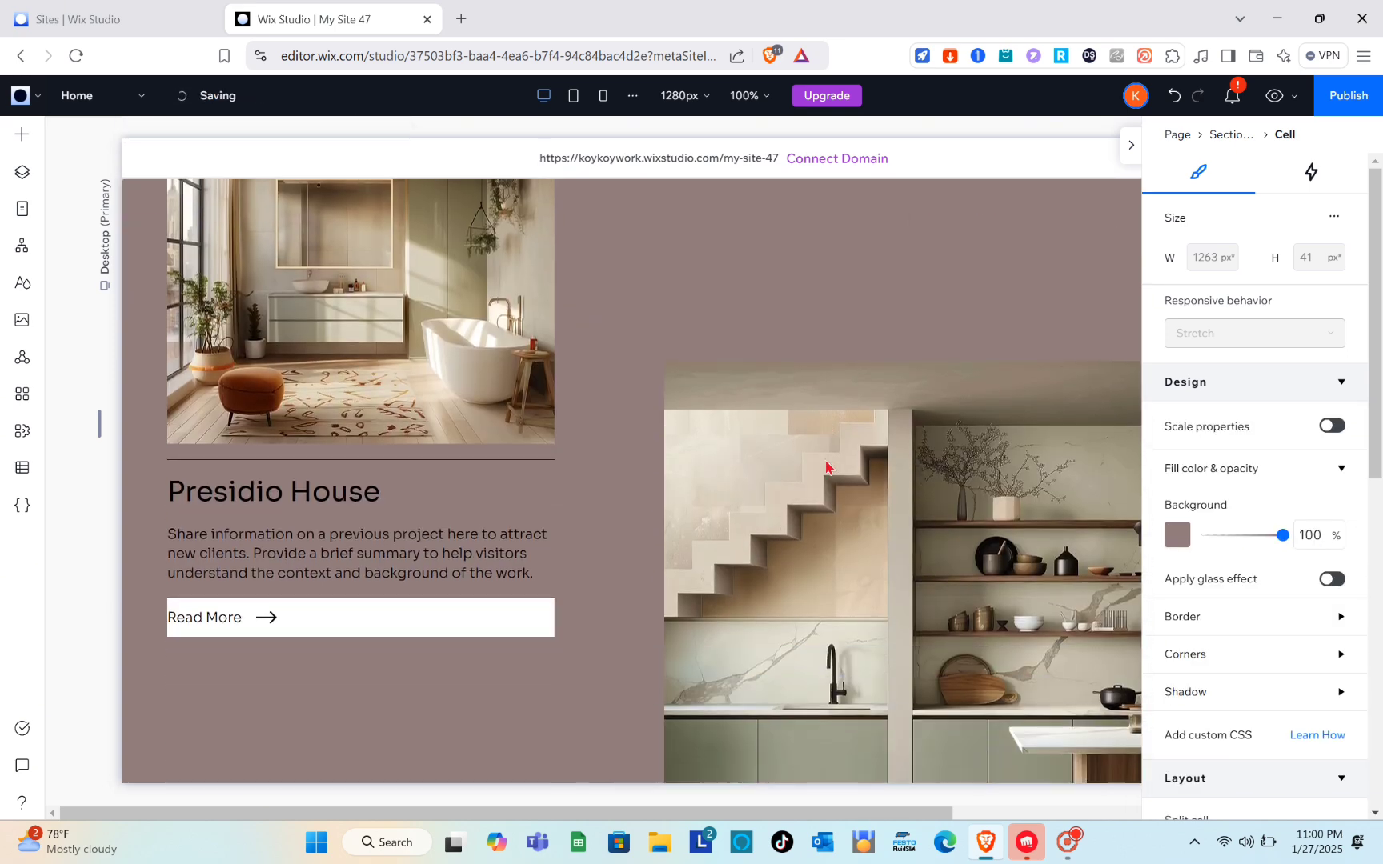
Step: Set the text color of the 10% off online bookings announcement to the white theme color #FFFFFF
scroll(828, 467, "up", 7)
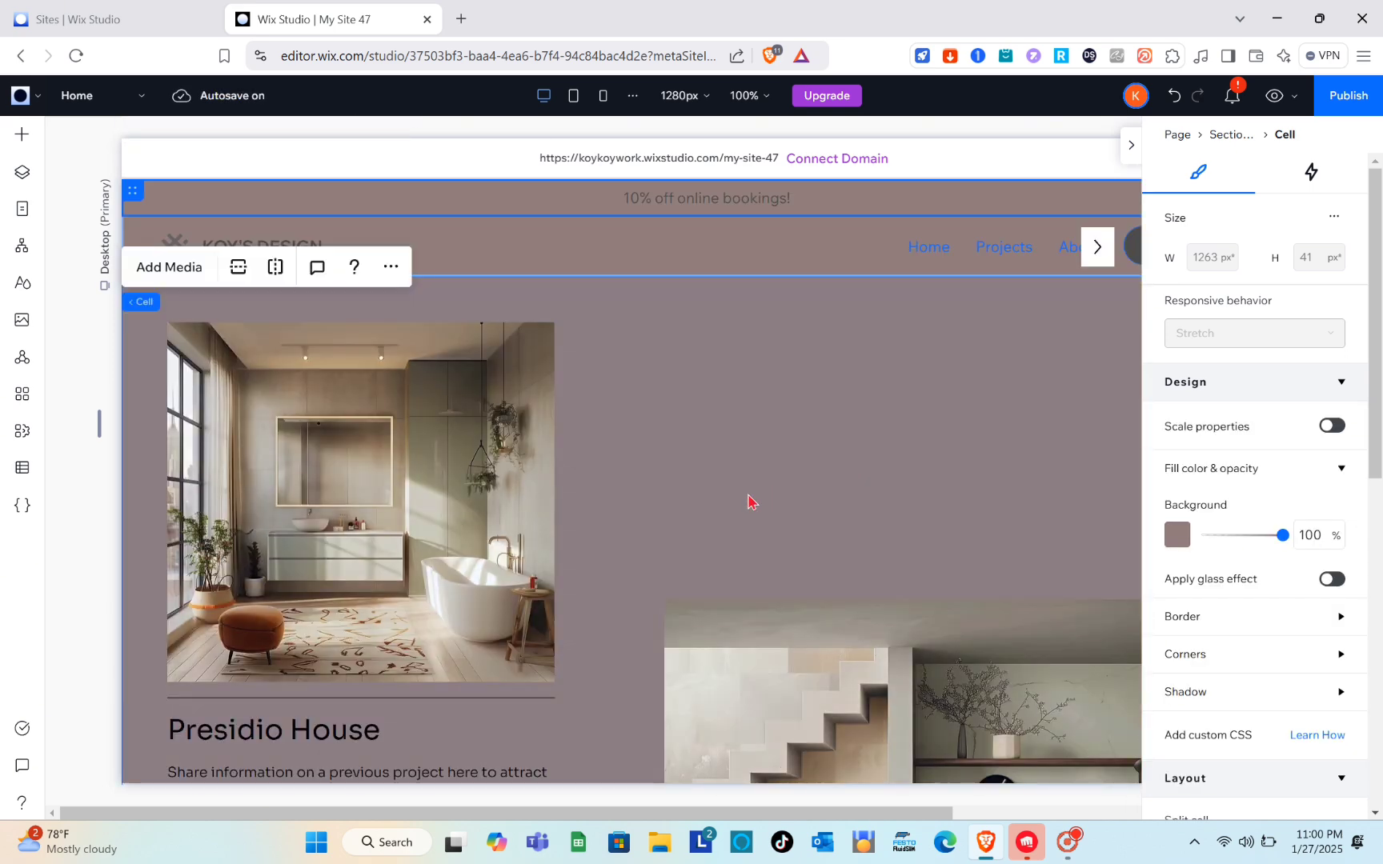
scroll(922, 394, "down", 10)
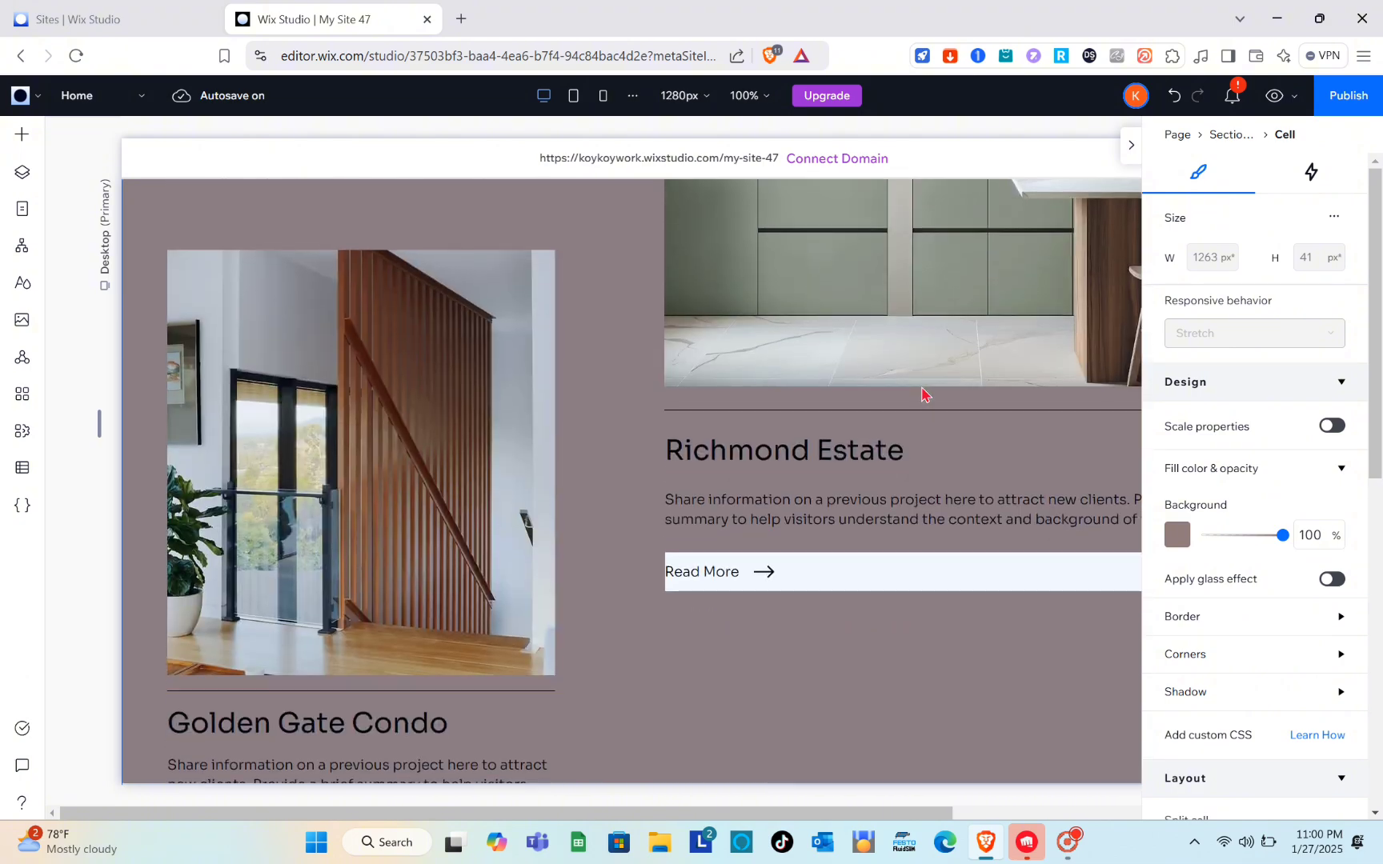
scroll(922, 394, "up", 10)
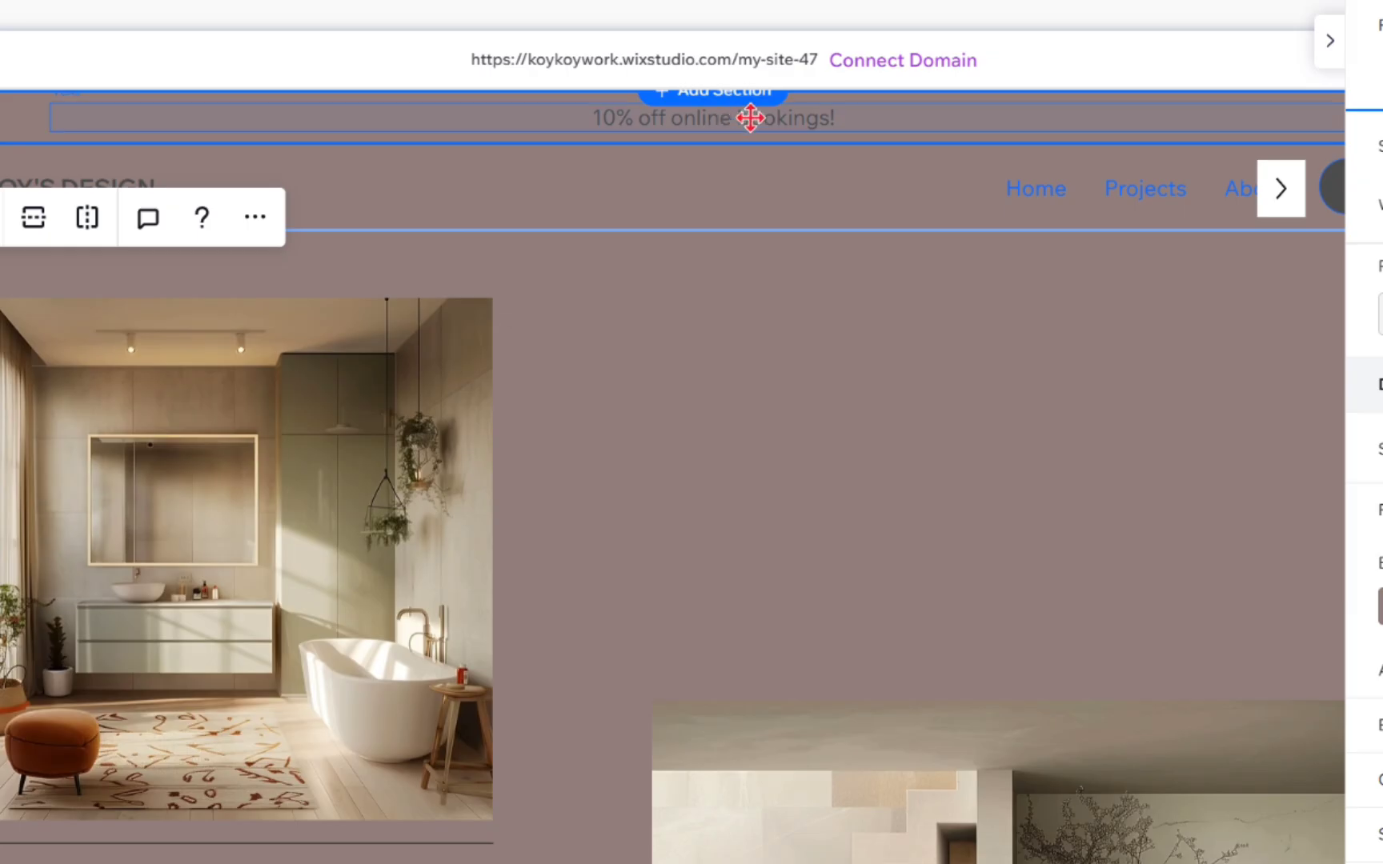
left_click(749, 118)
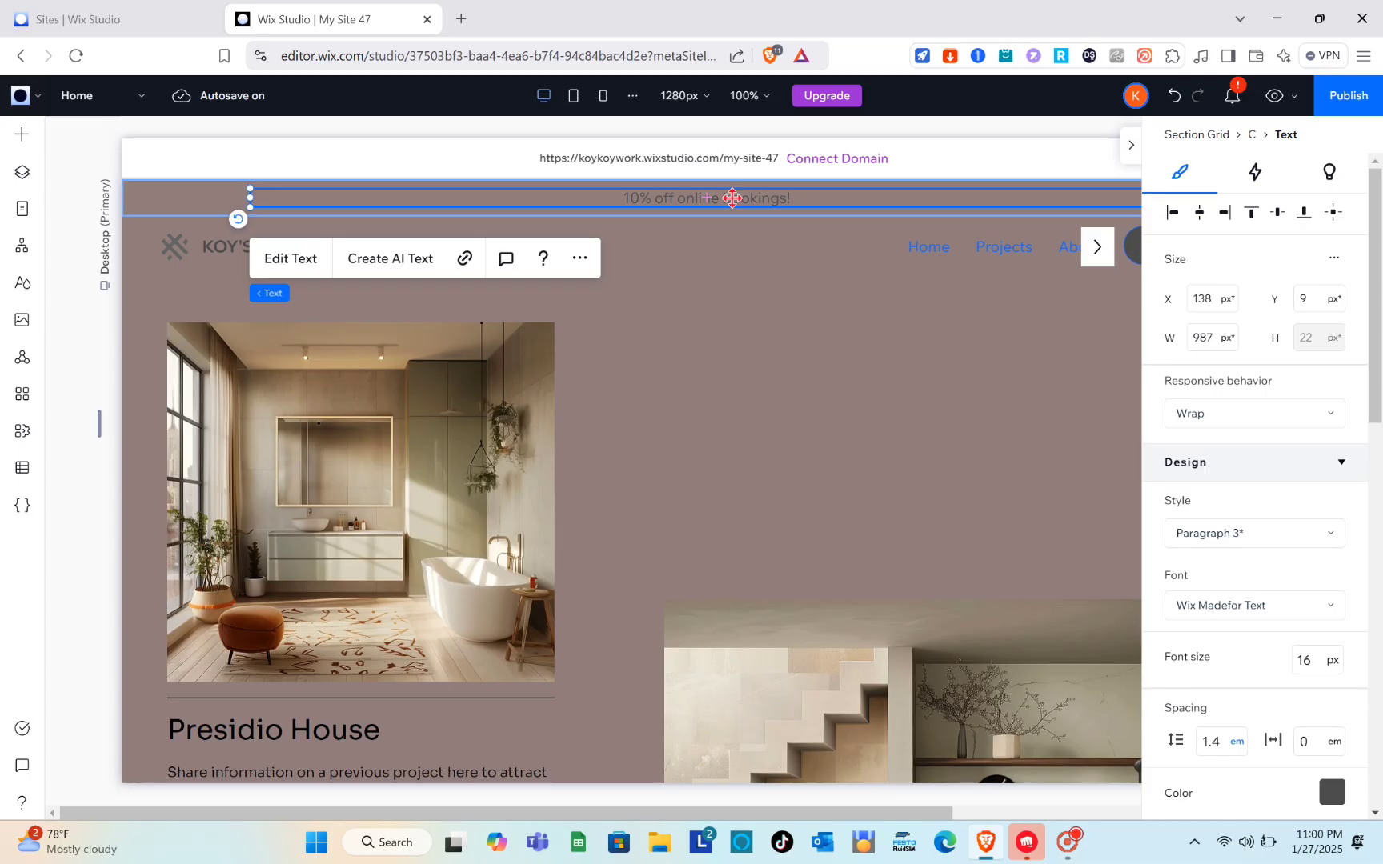
double_click(732, 198)
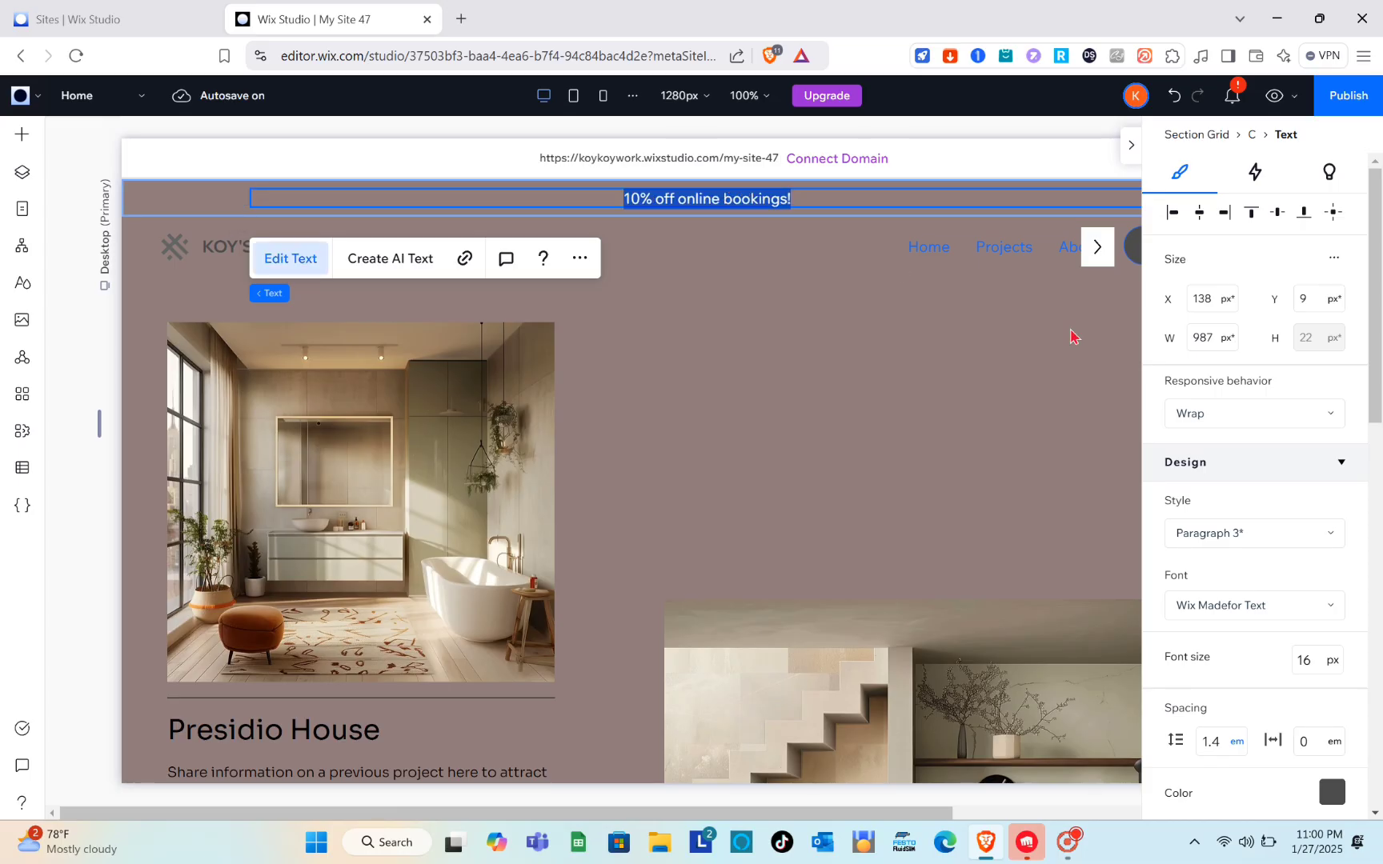
scroll(1222, 504, "down", 8)
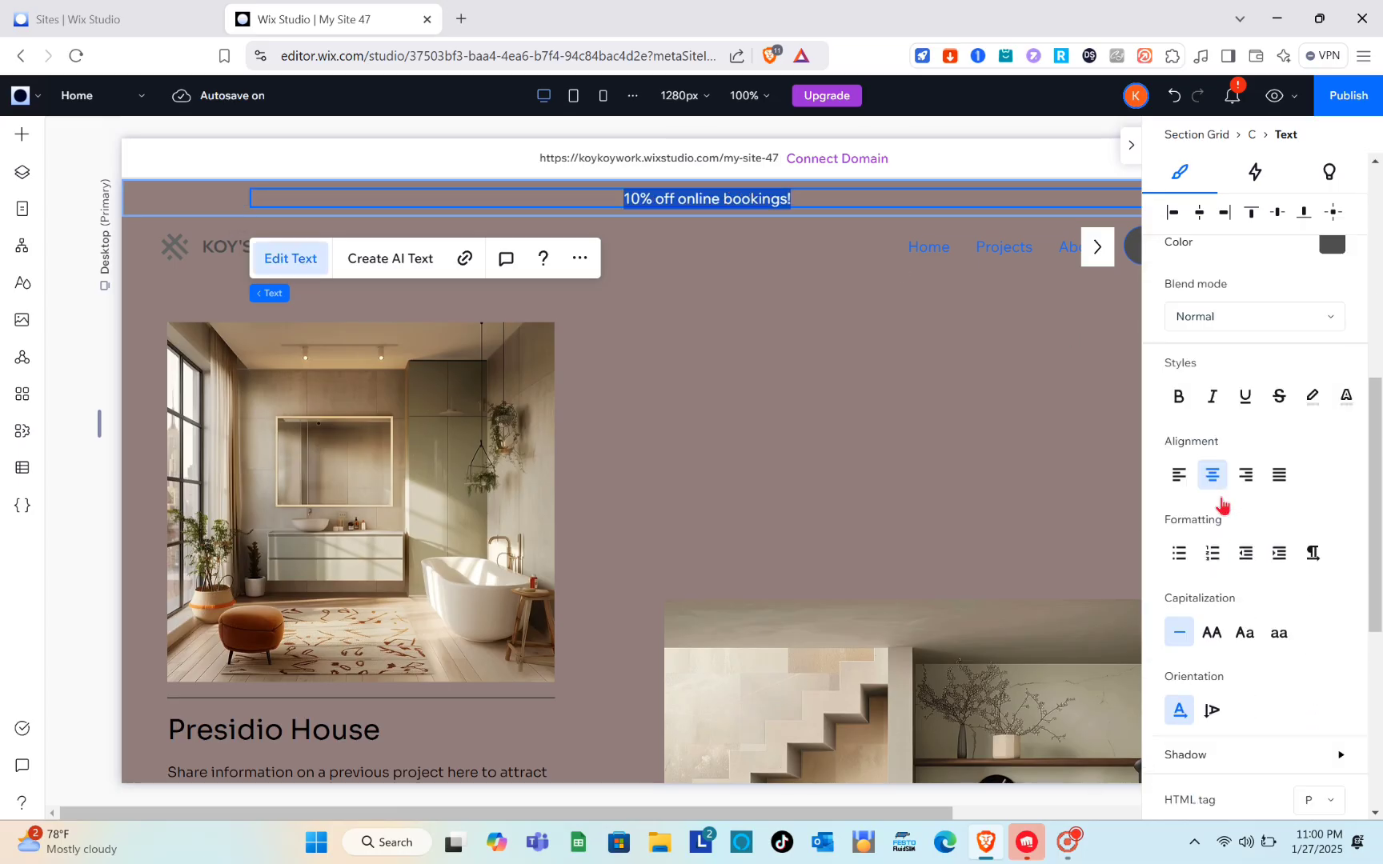
scroll(1222, 505, "down", 2)
scroll(1222, 504, "up", 10)
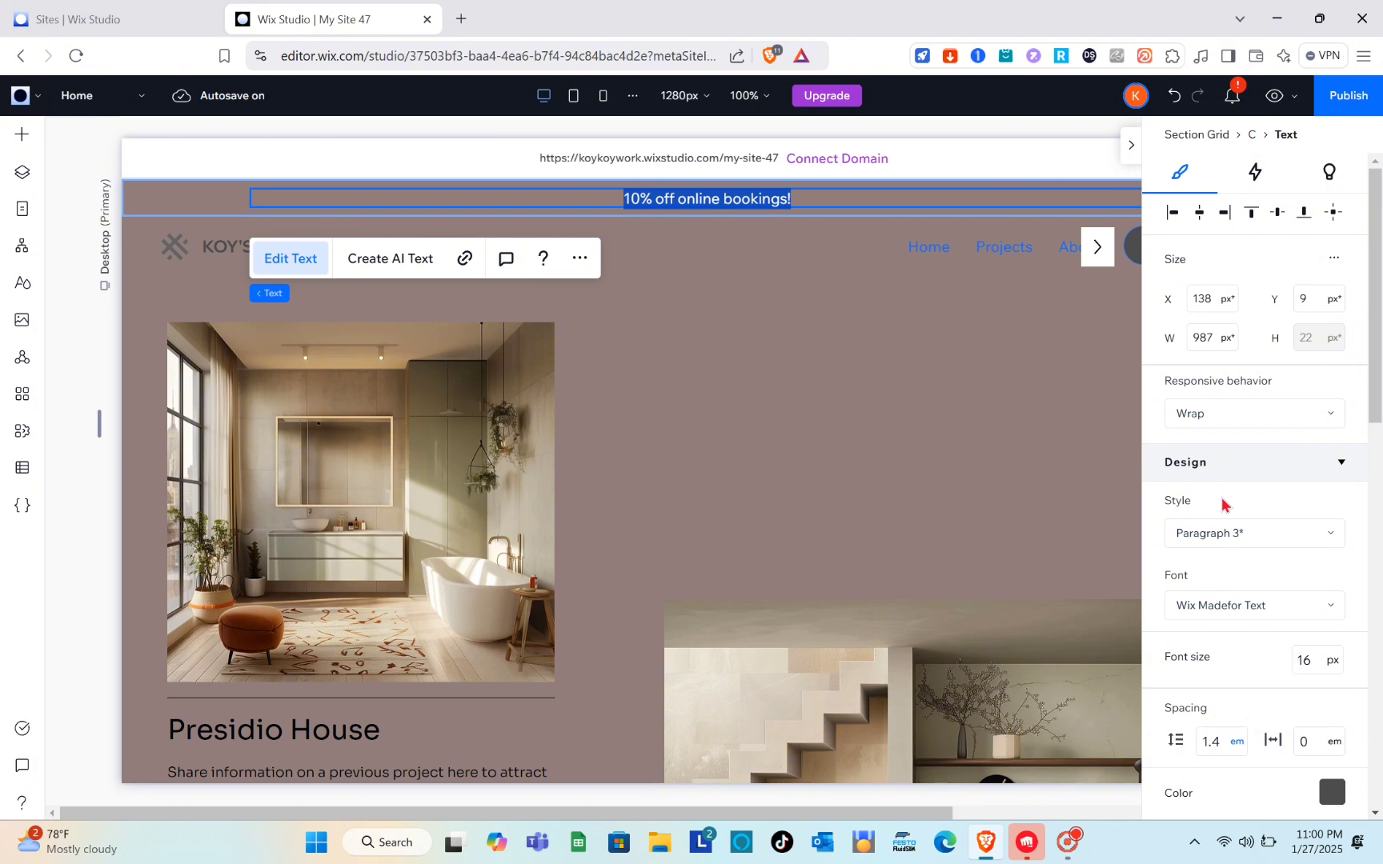
scroll(1255, 635, "down", 2)
left_click(1330, 609)
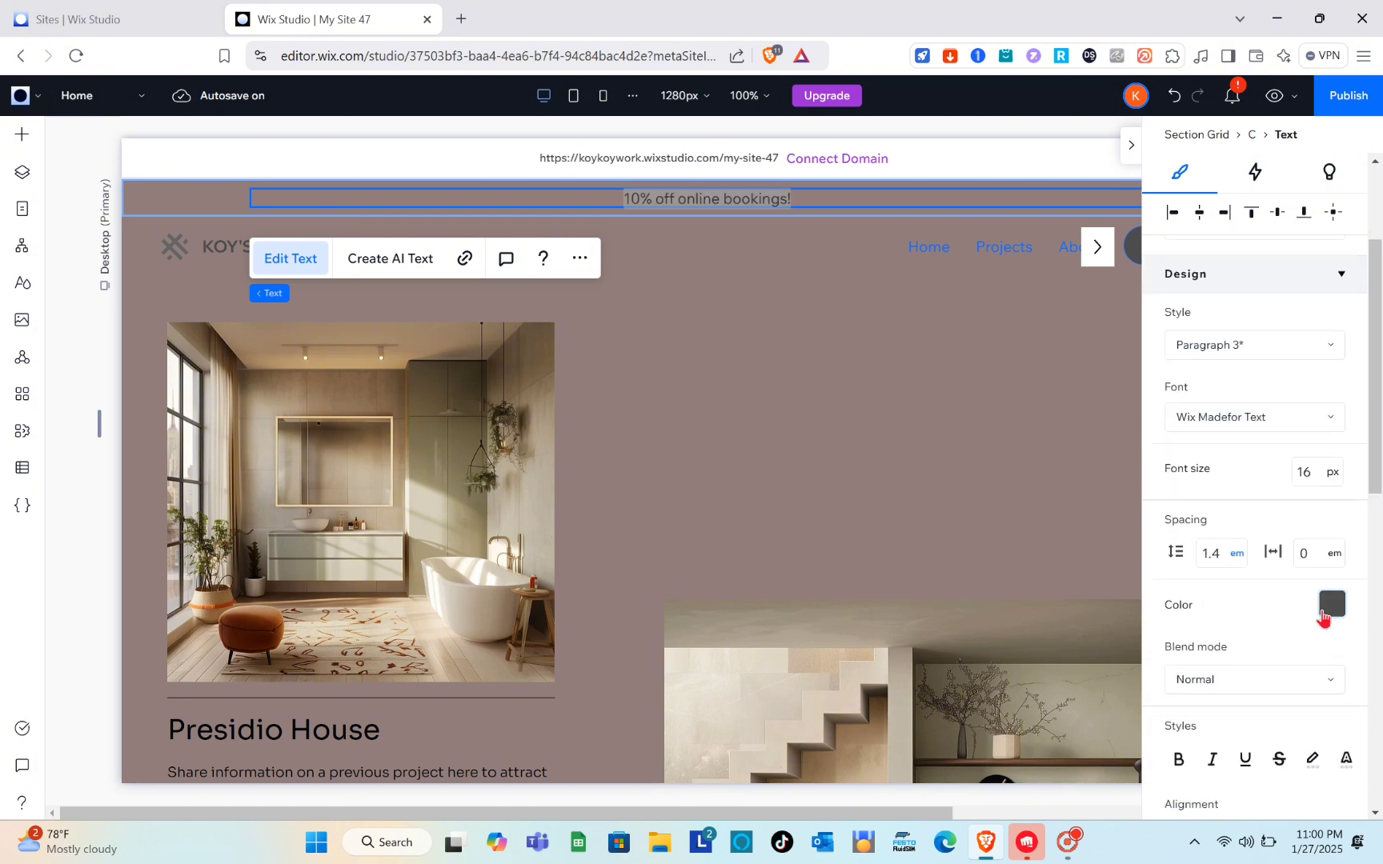
left_click(1194, 590)
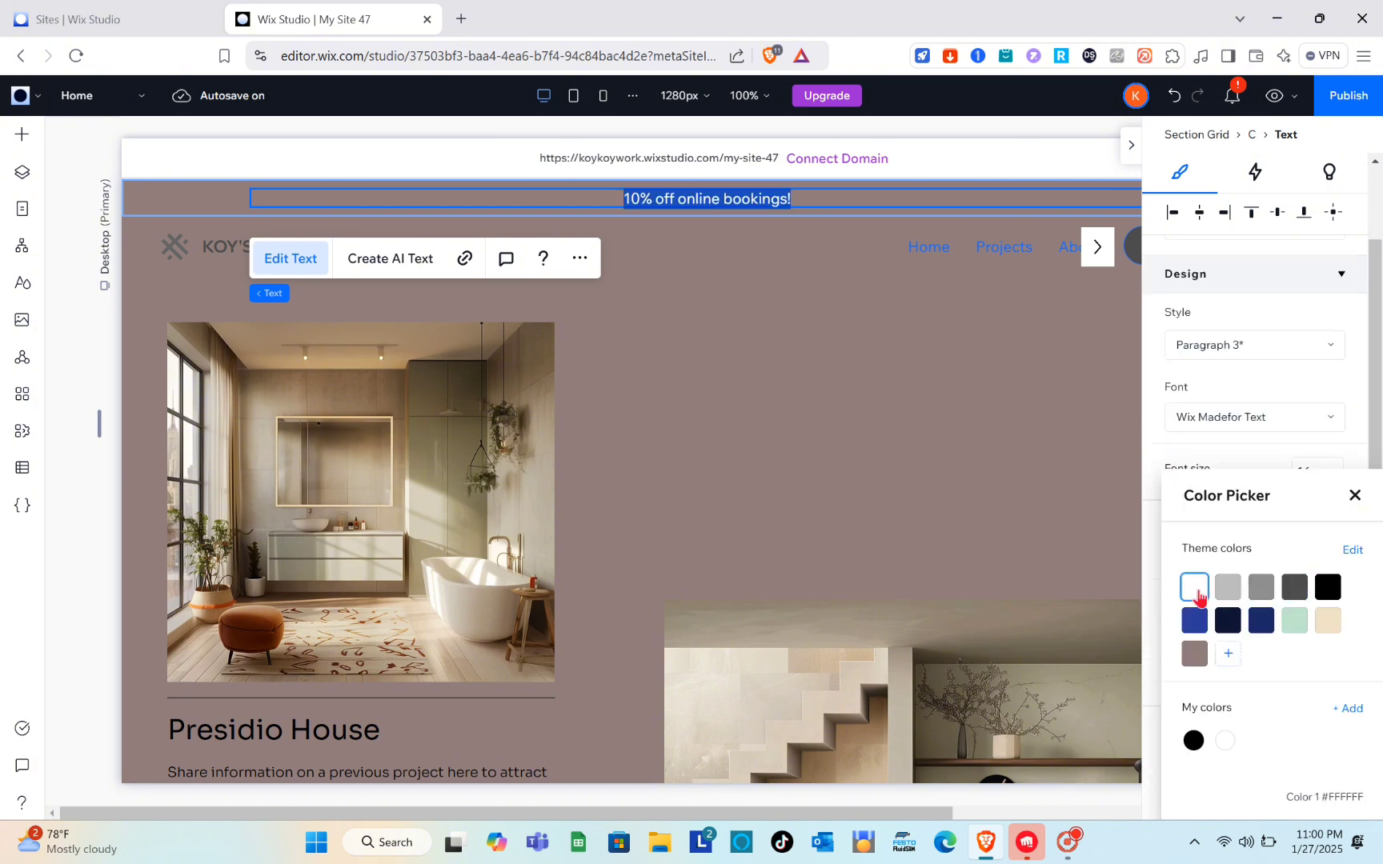
left_click(868, 394)
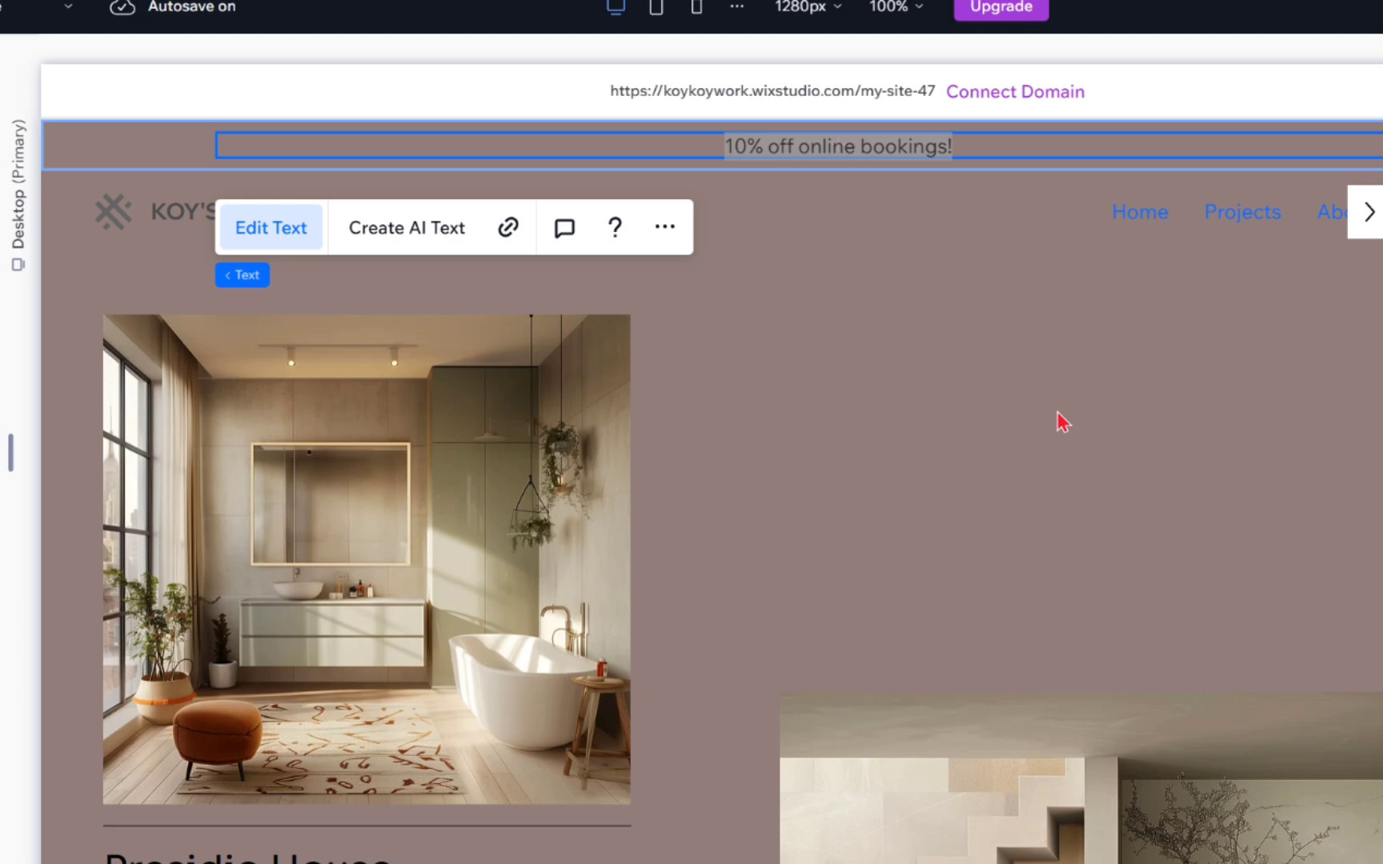
left_click(1062, 422)
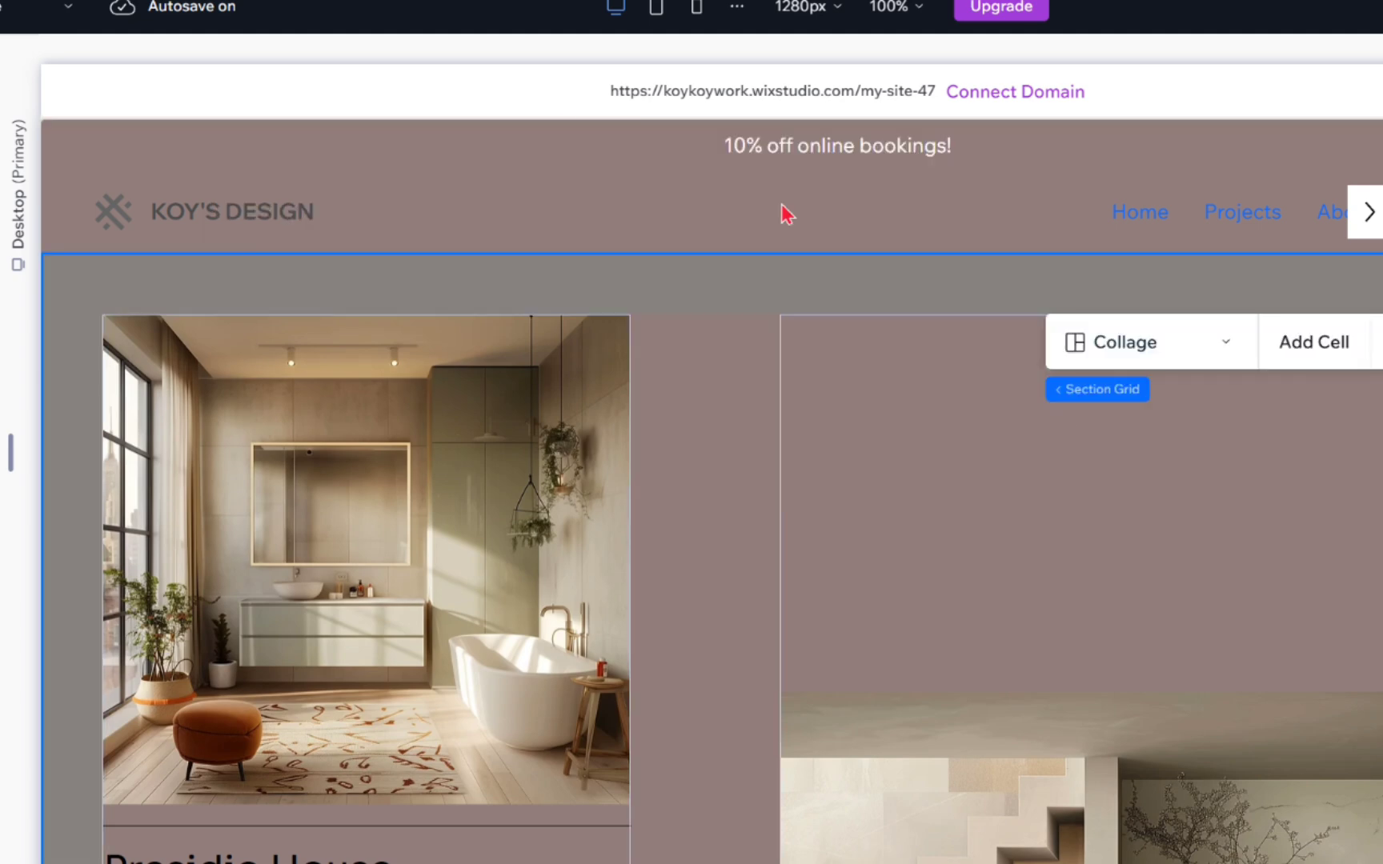
Step: Set the background color of the stack holding the logo icon and KOY'S DESIGN title to the white theme color #FFFFFF
left_click(223, 212)
left_click(224, 213)
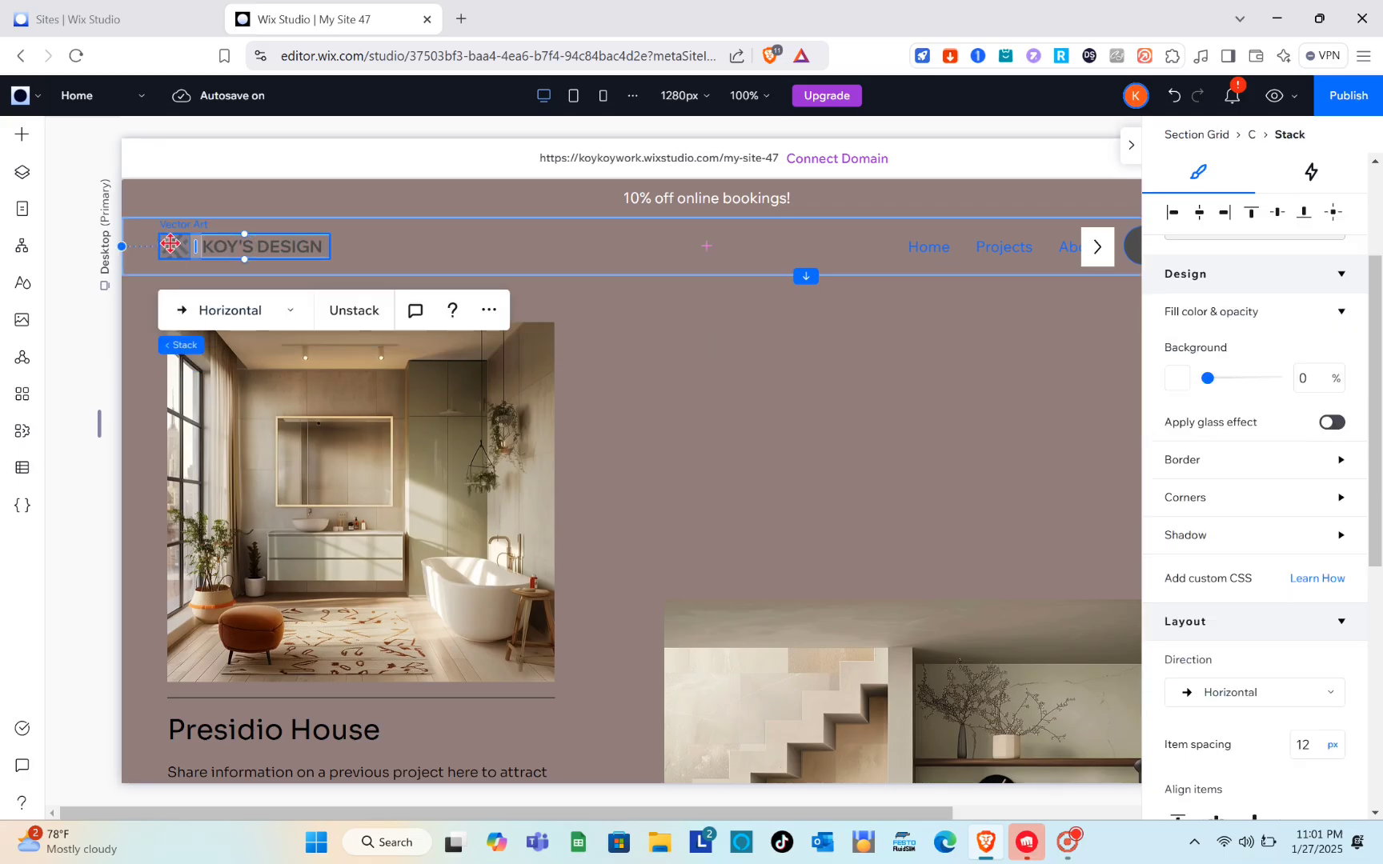
left_click(170, 244)
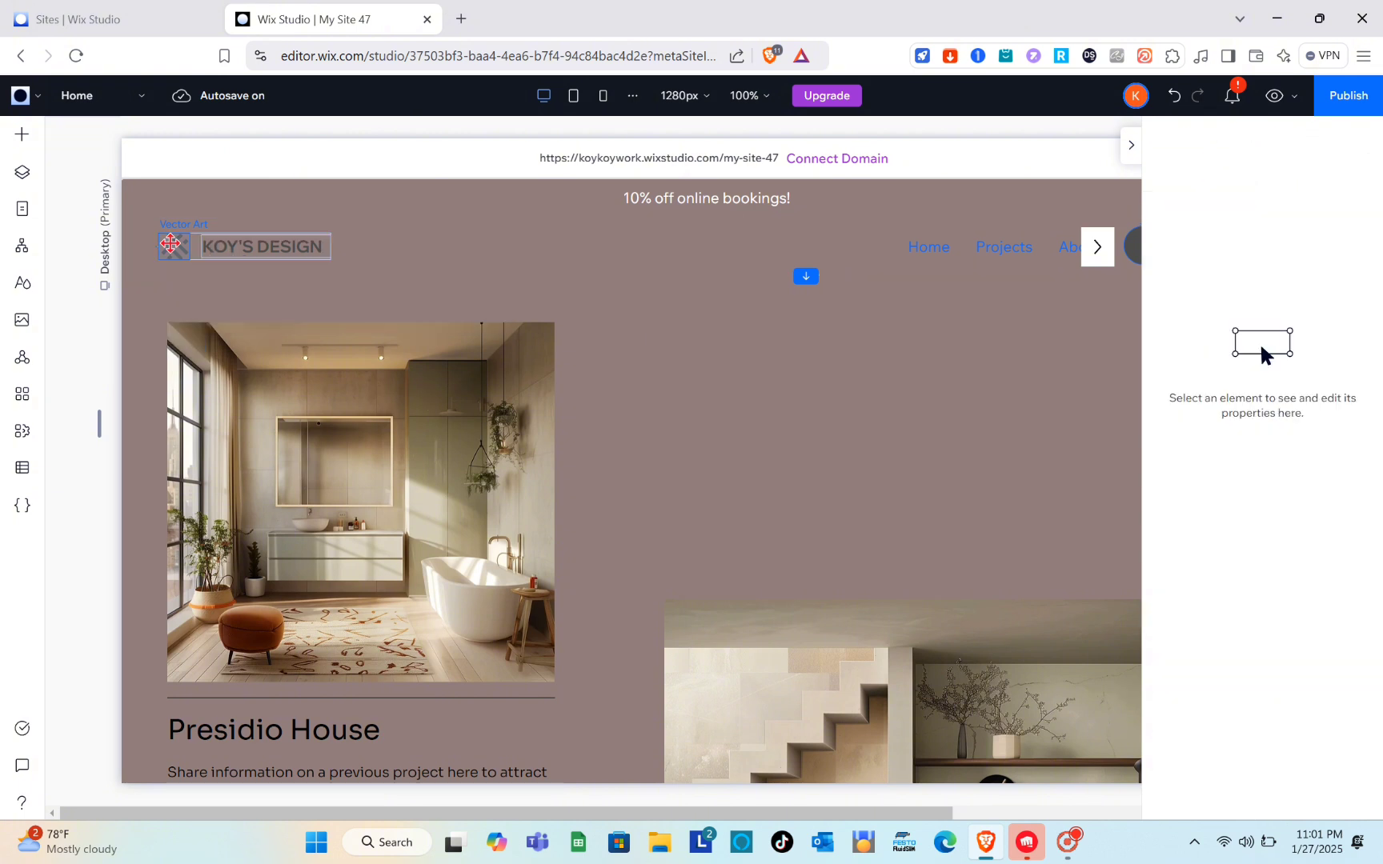
left_click(256, 251)
left_click(257, 244)
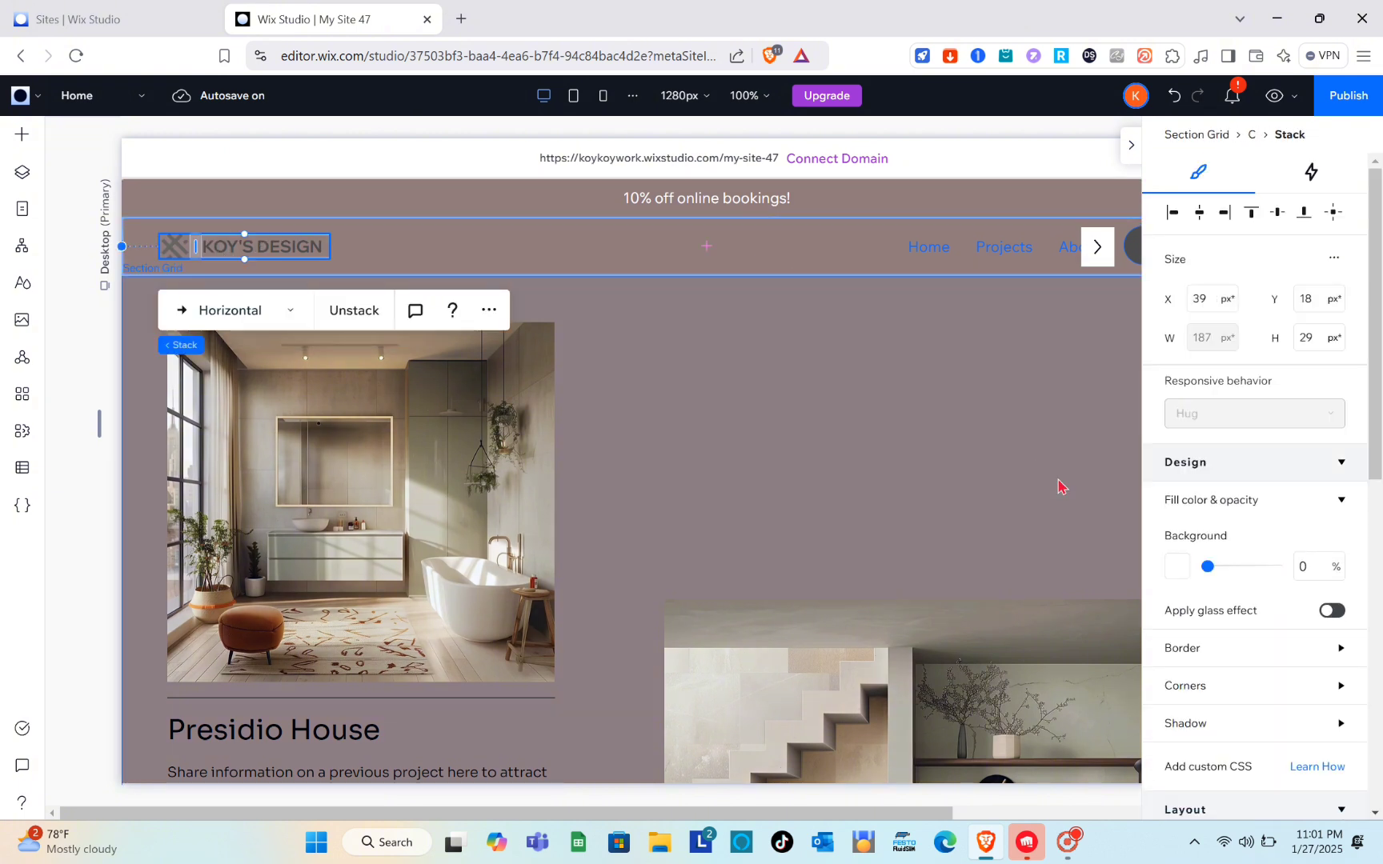
scroll(1210, 591, "down", 1)
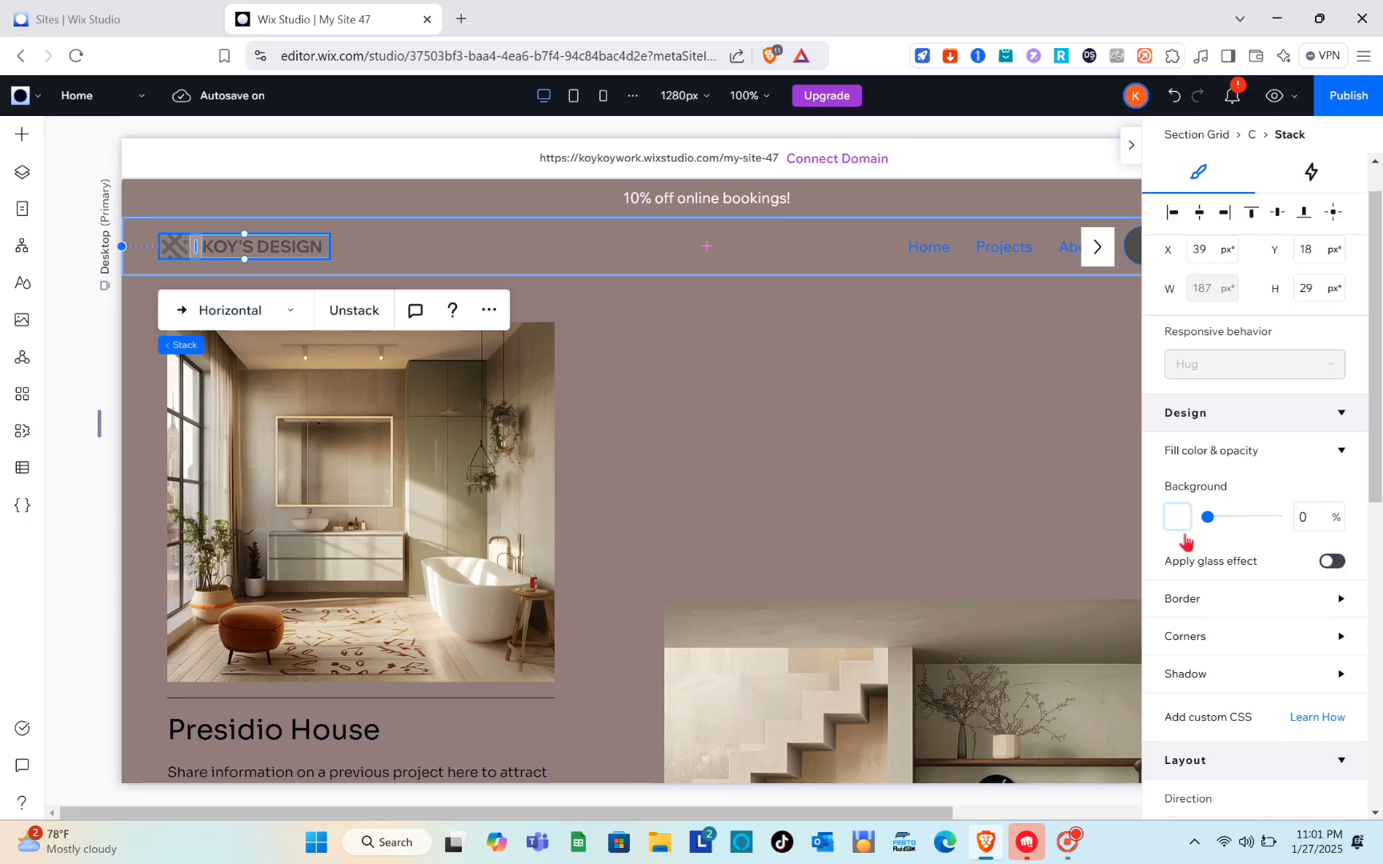
left_click(1125, 510)
left_click(1200, 599)
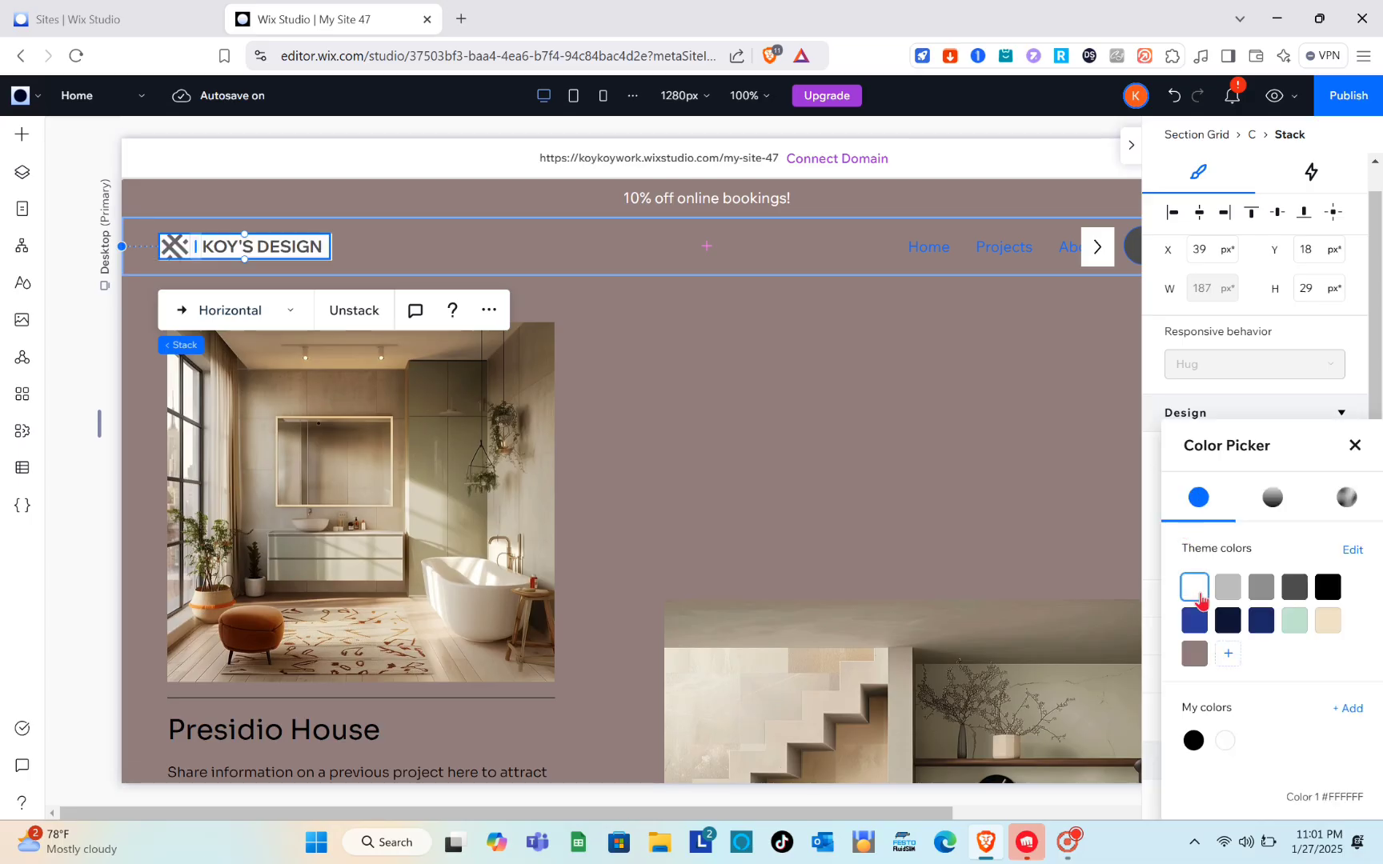
left_click(832, 490)
scroll(832, 490, "right", 3)
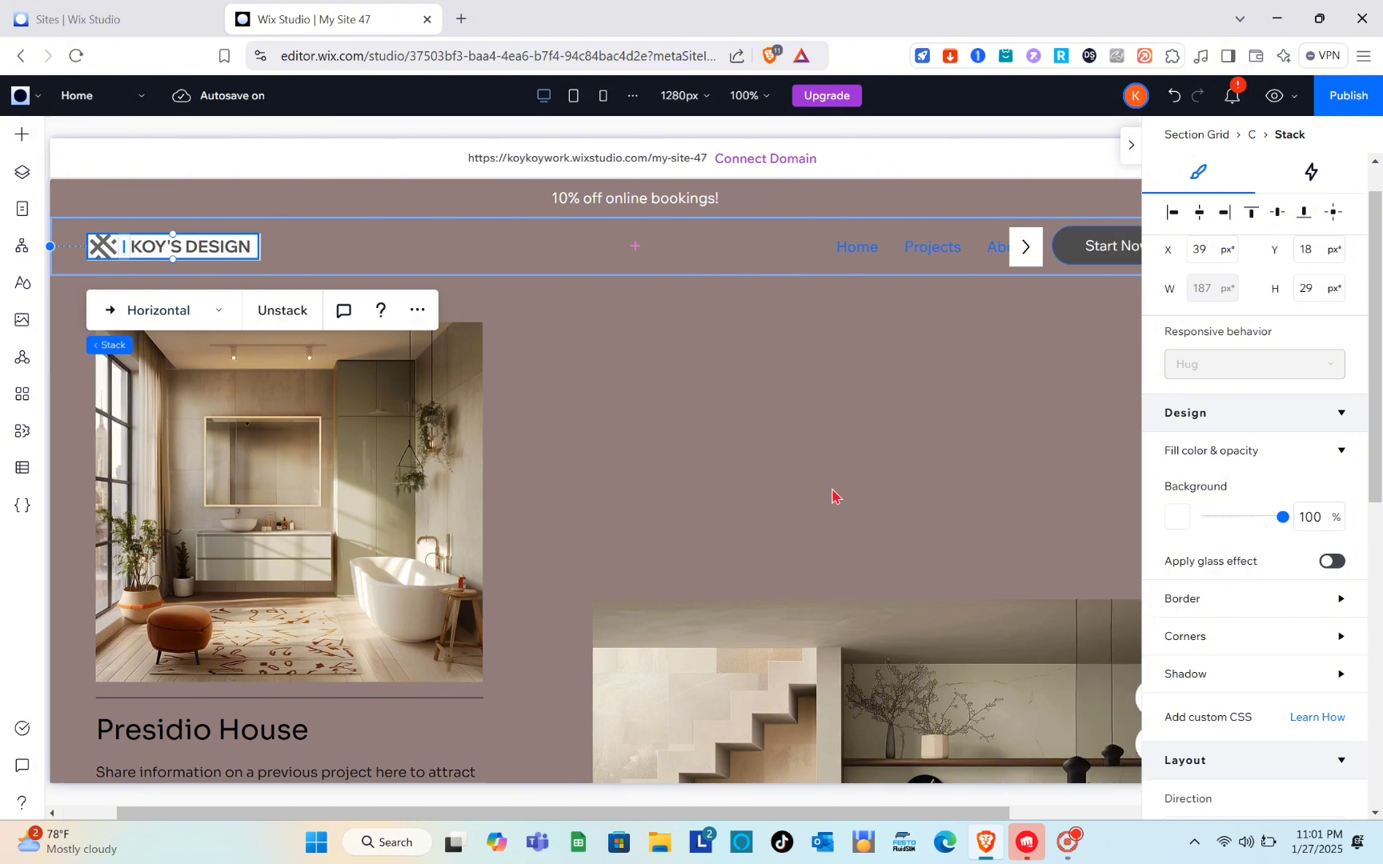
scroll(832, 496, "left", 3)
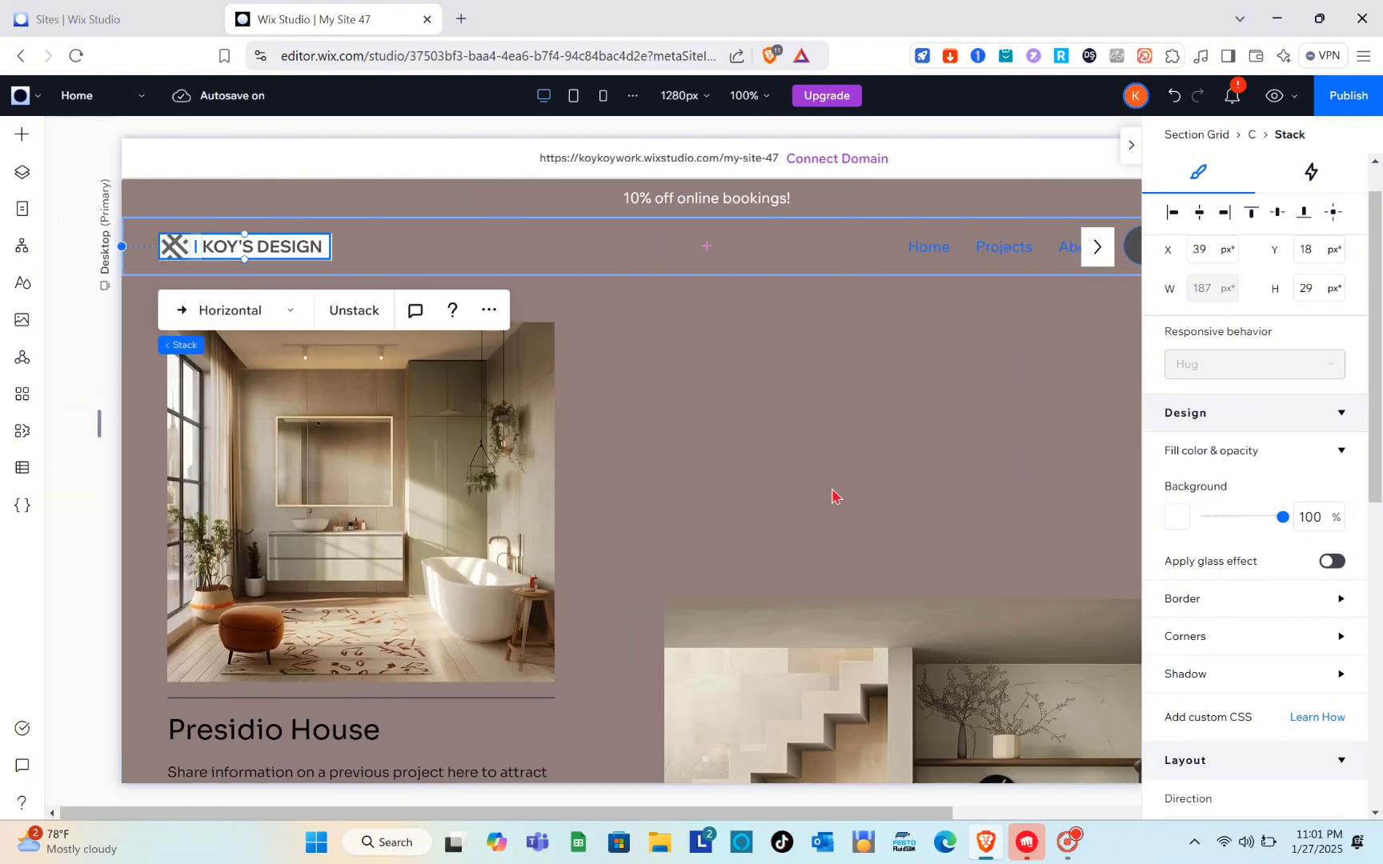
scroll(880, 420, "down", 3)
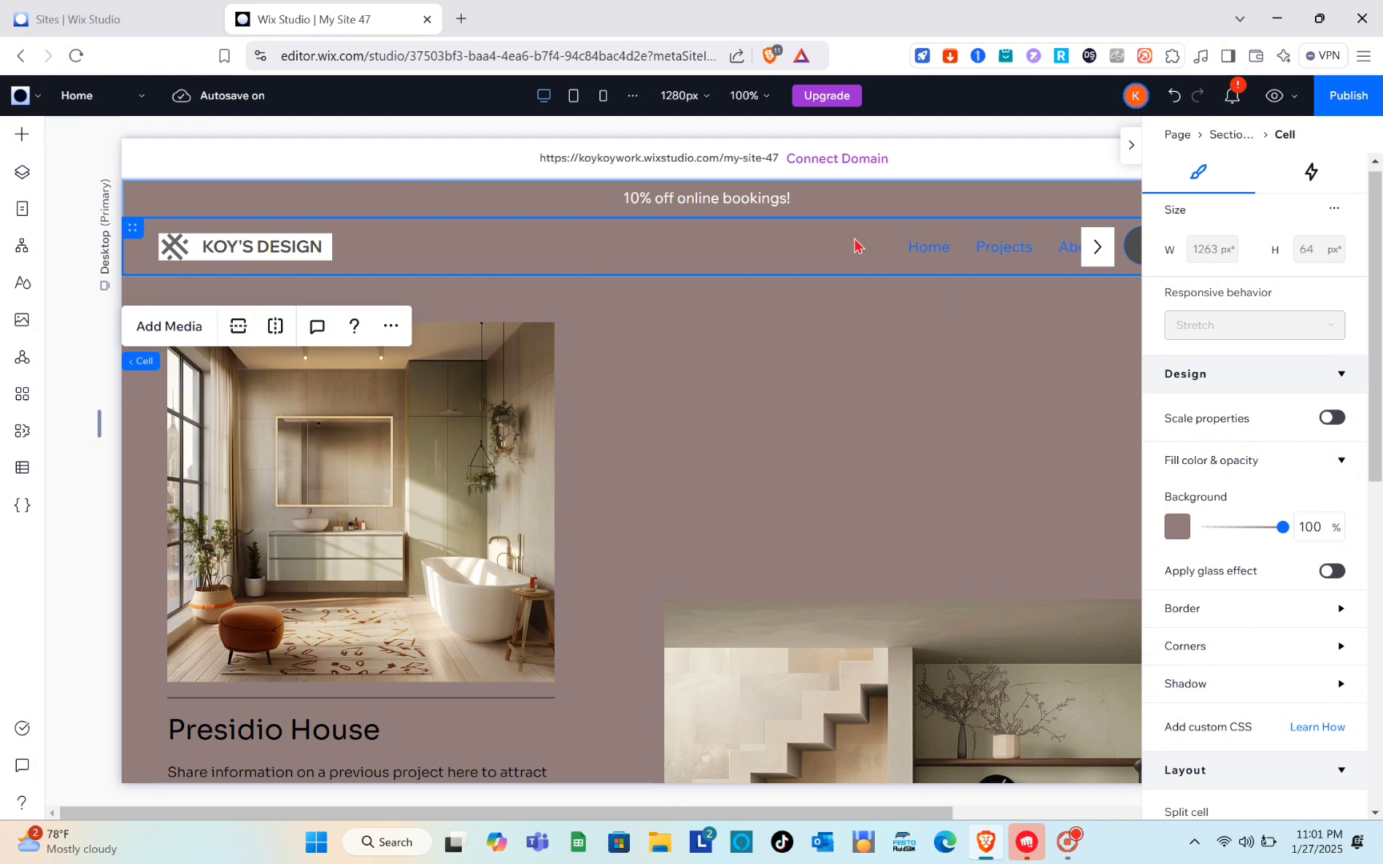
Step: Look over the predesigned header sections and review the Home page's header and project sections
left_click(21, 136)
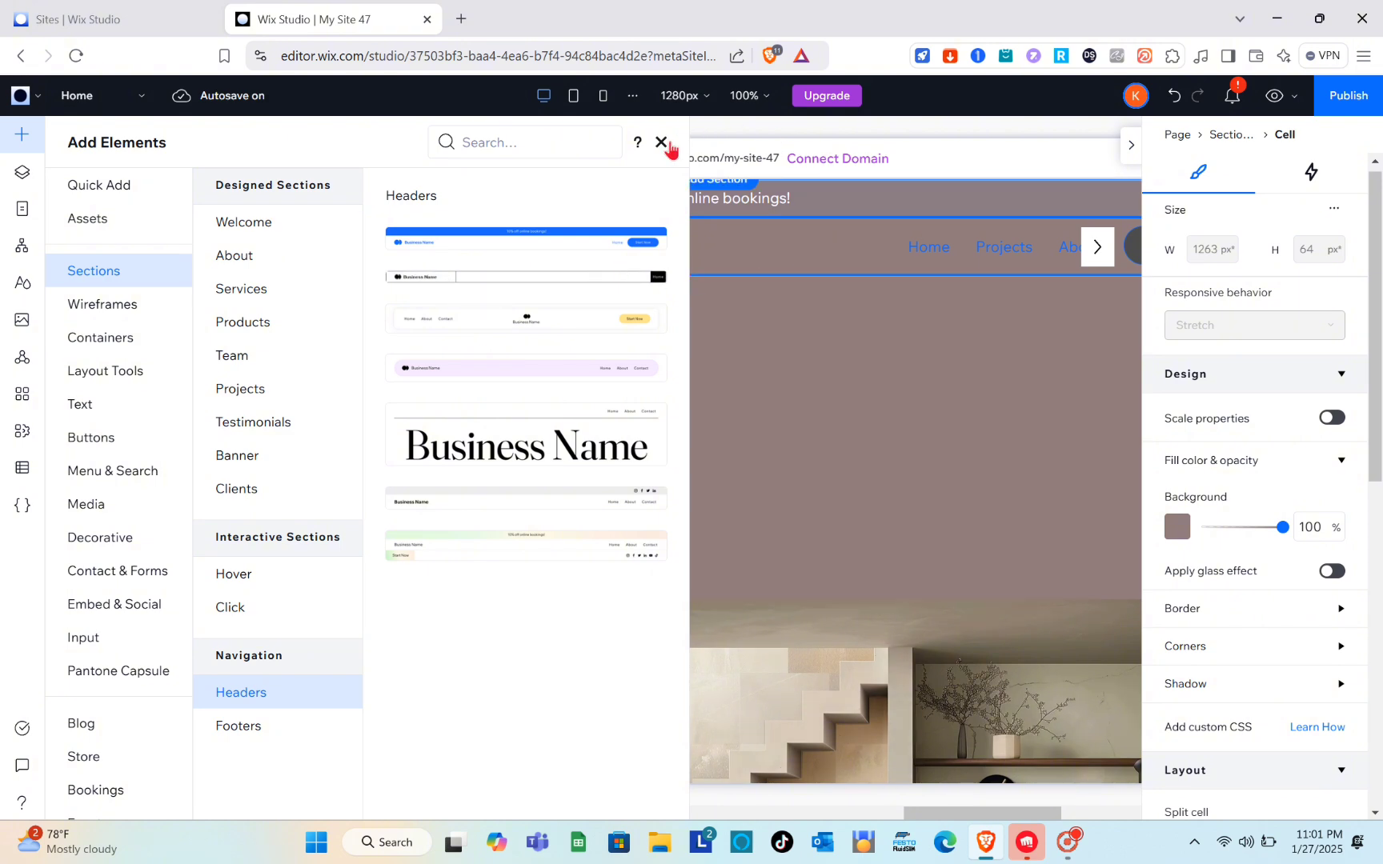
left_click(661, 142)
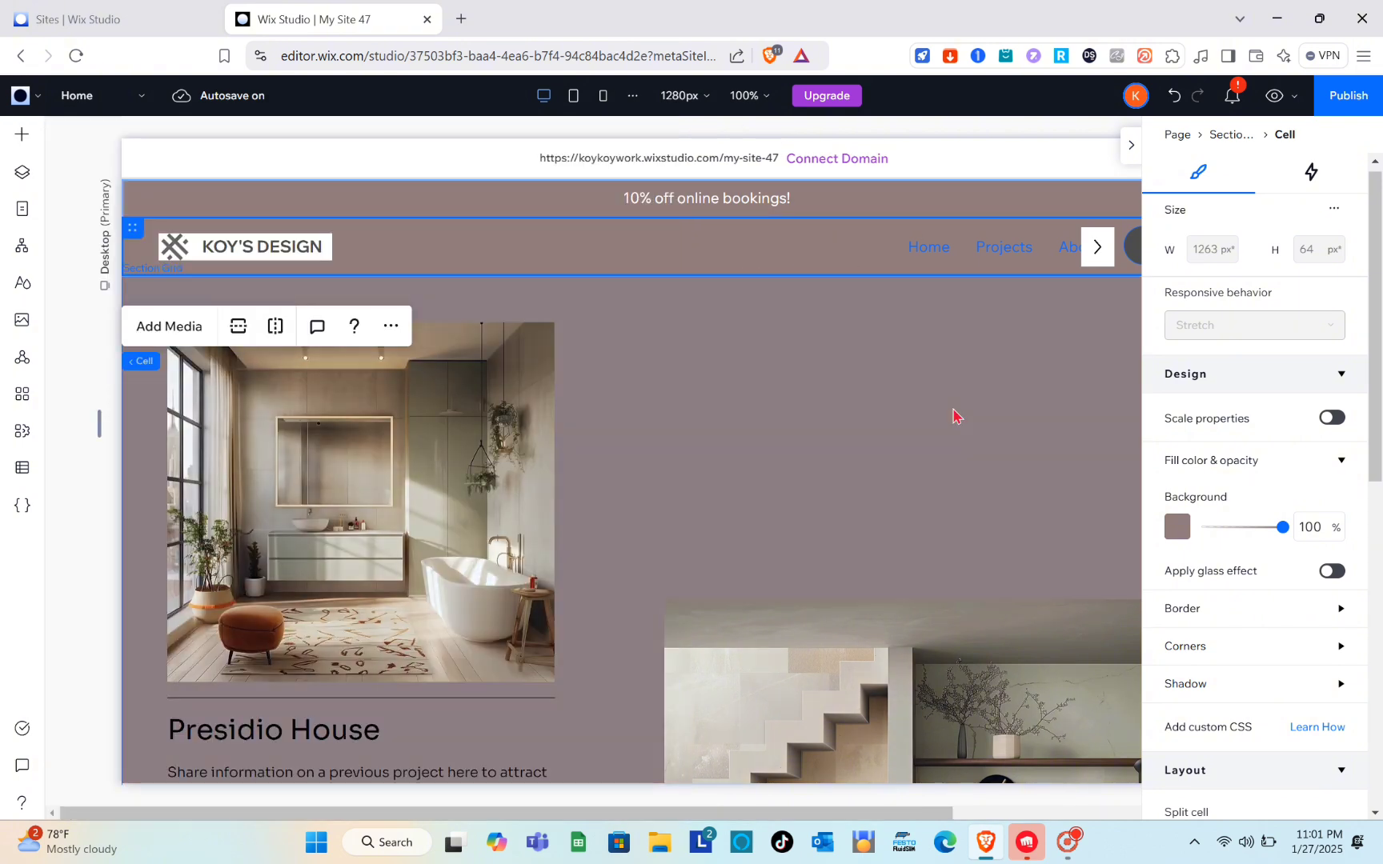
left_click(952, 415)
scroll(952, 415, "down", 5)
scroll(952, 414, "down", 3)
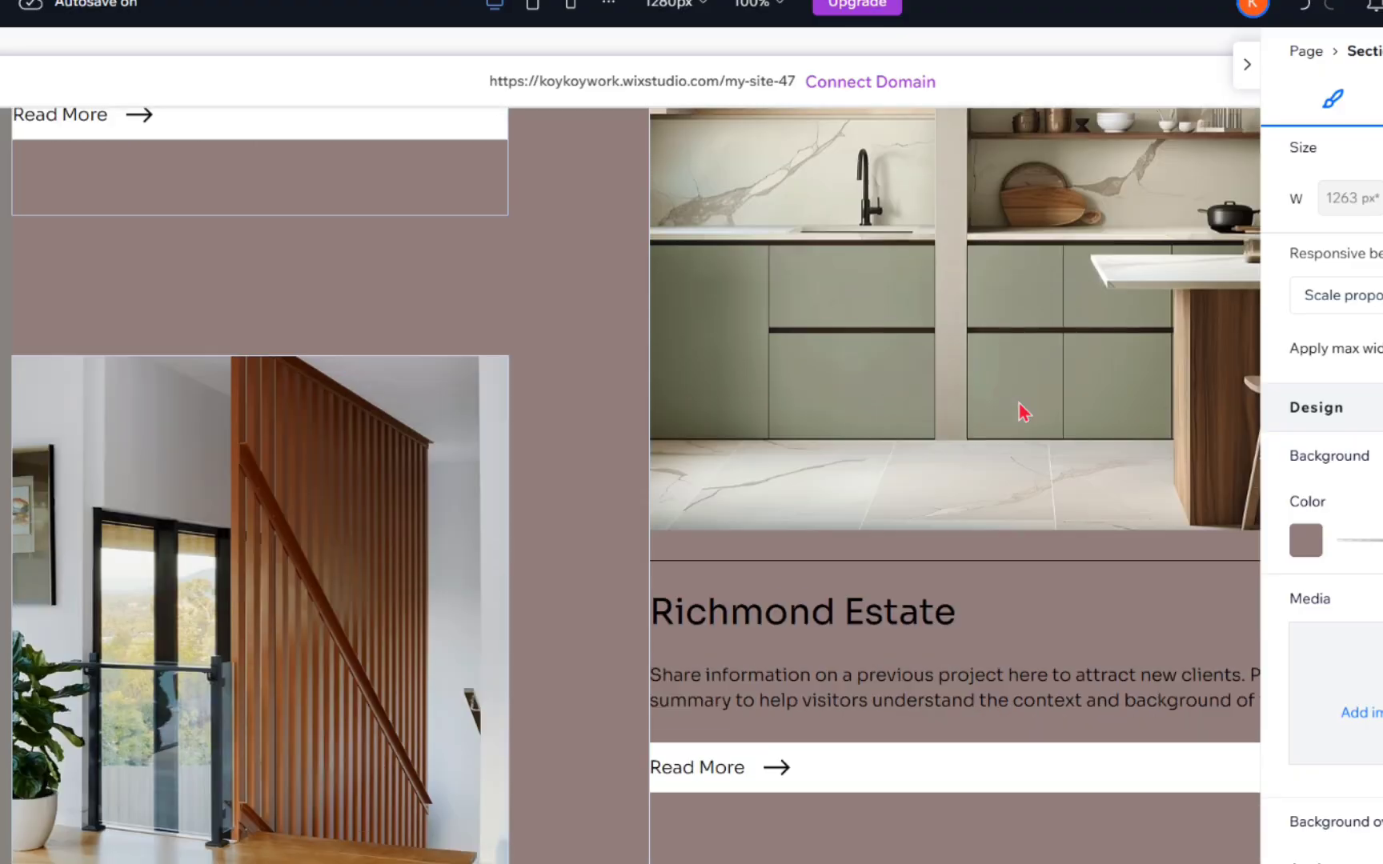
scroll(956, 414, "up", 10)
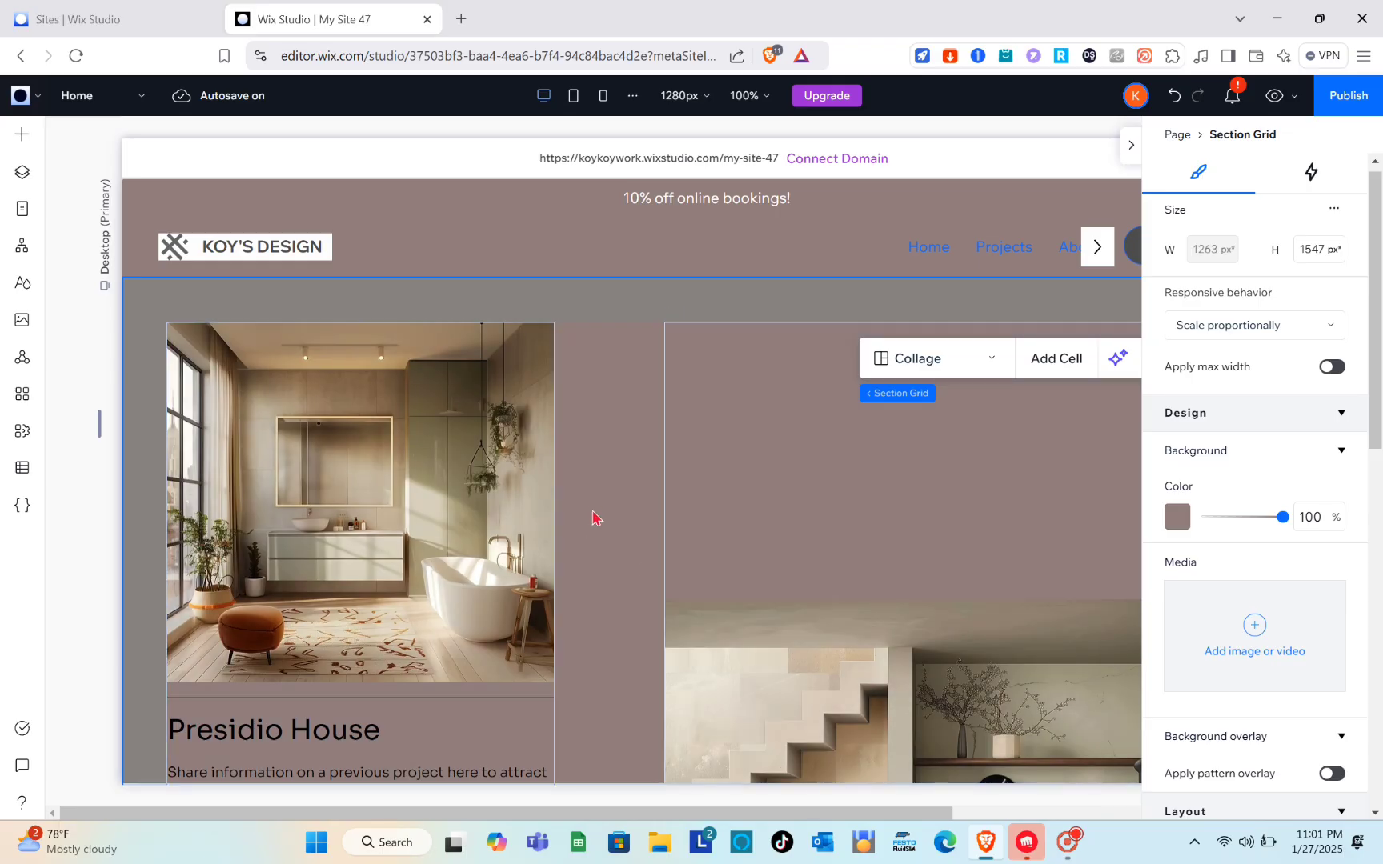
scroll(593, 518, "down", 4)
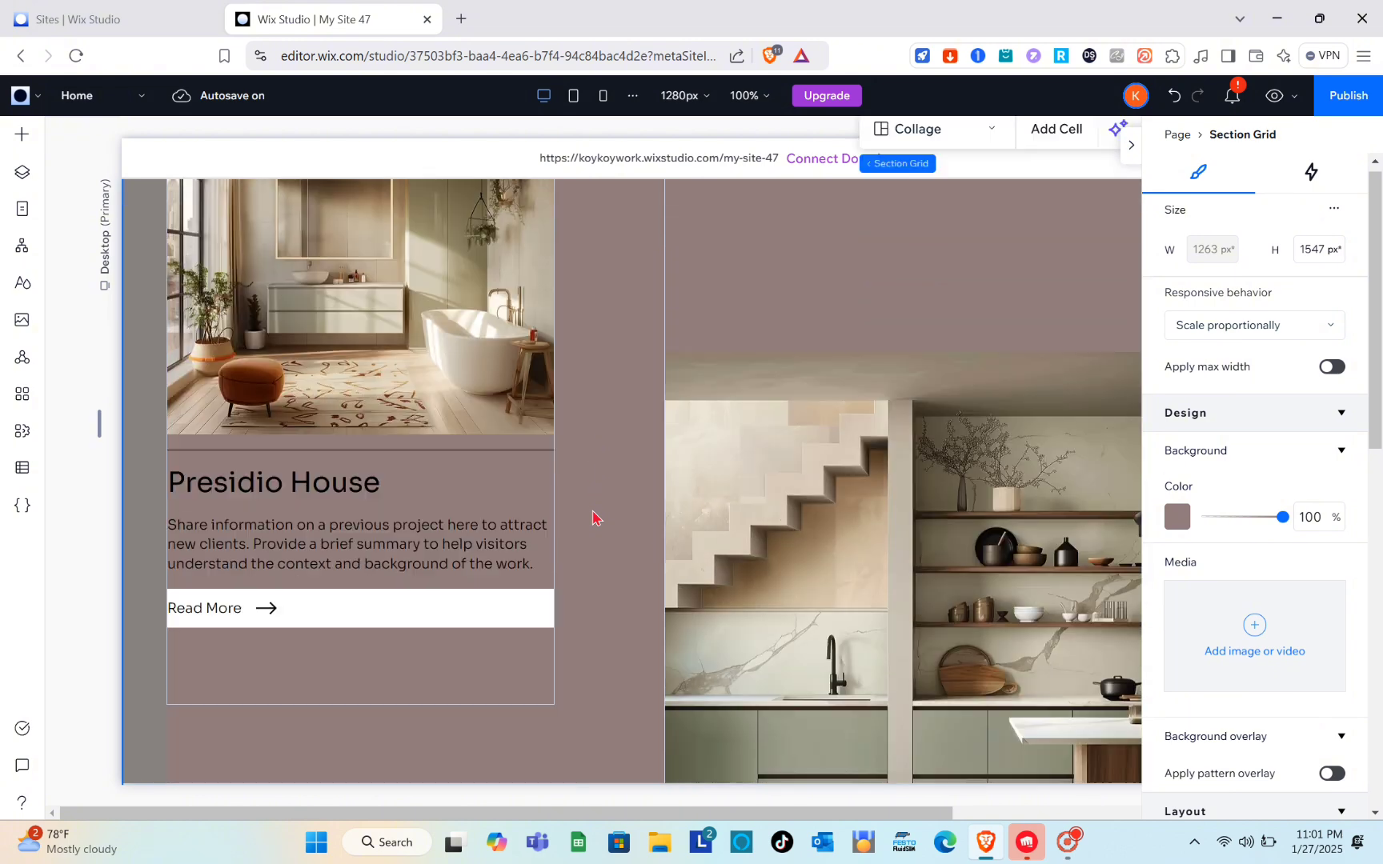
scroll(593, 518, "up", 4)
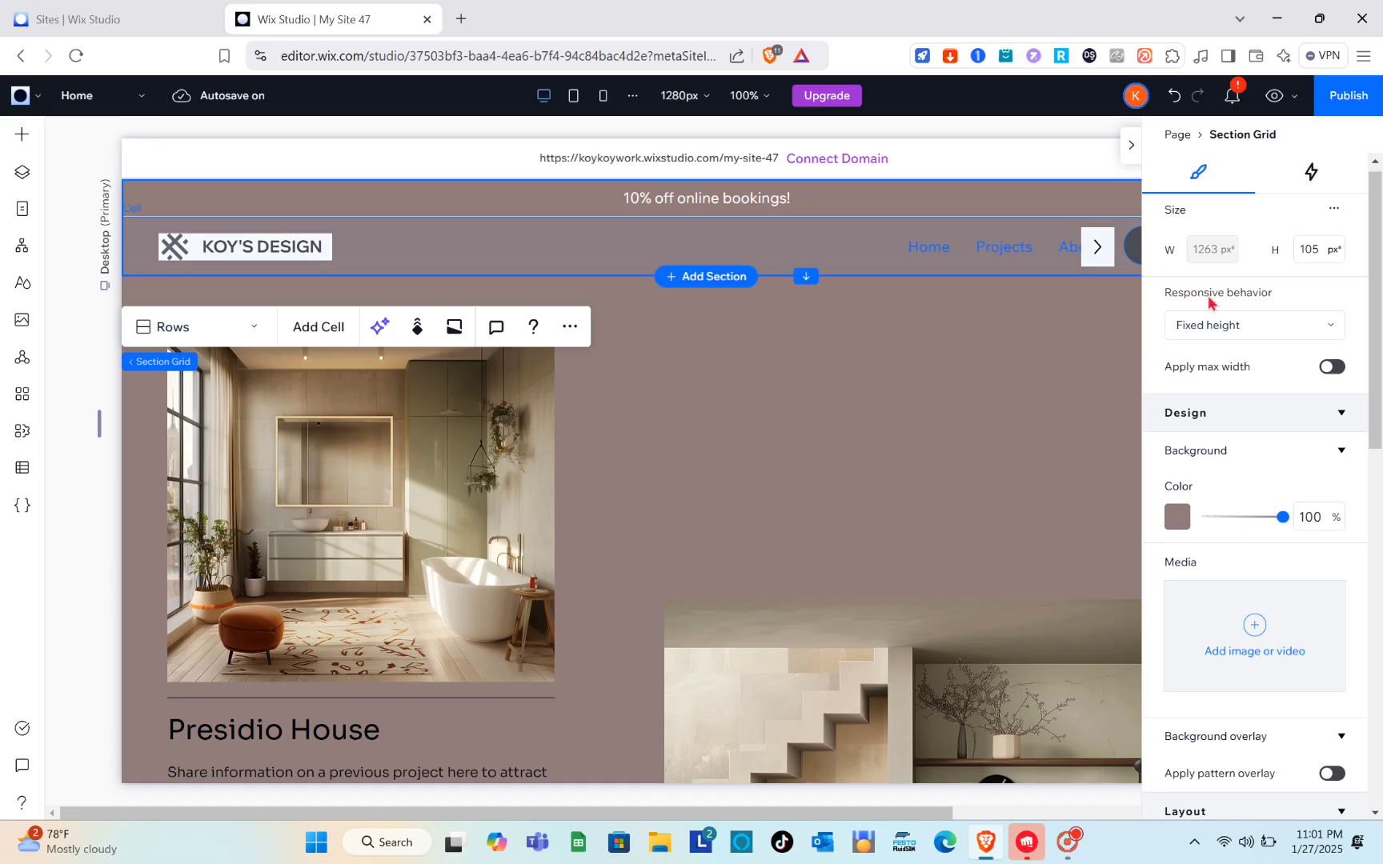
Step: Try the Fit to screen responsive behavior on the header section grid, and switch it back to Fixed height
left_click(1266, 328)
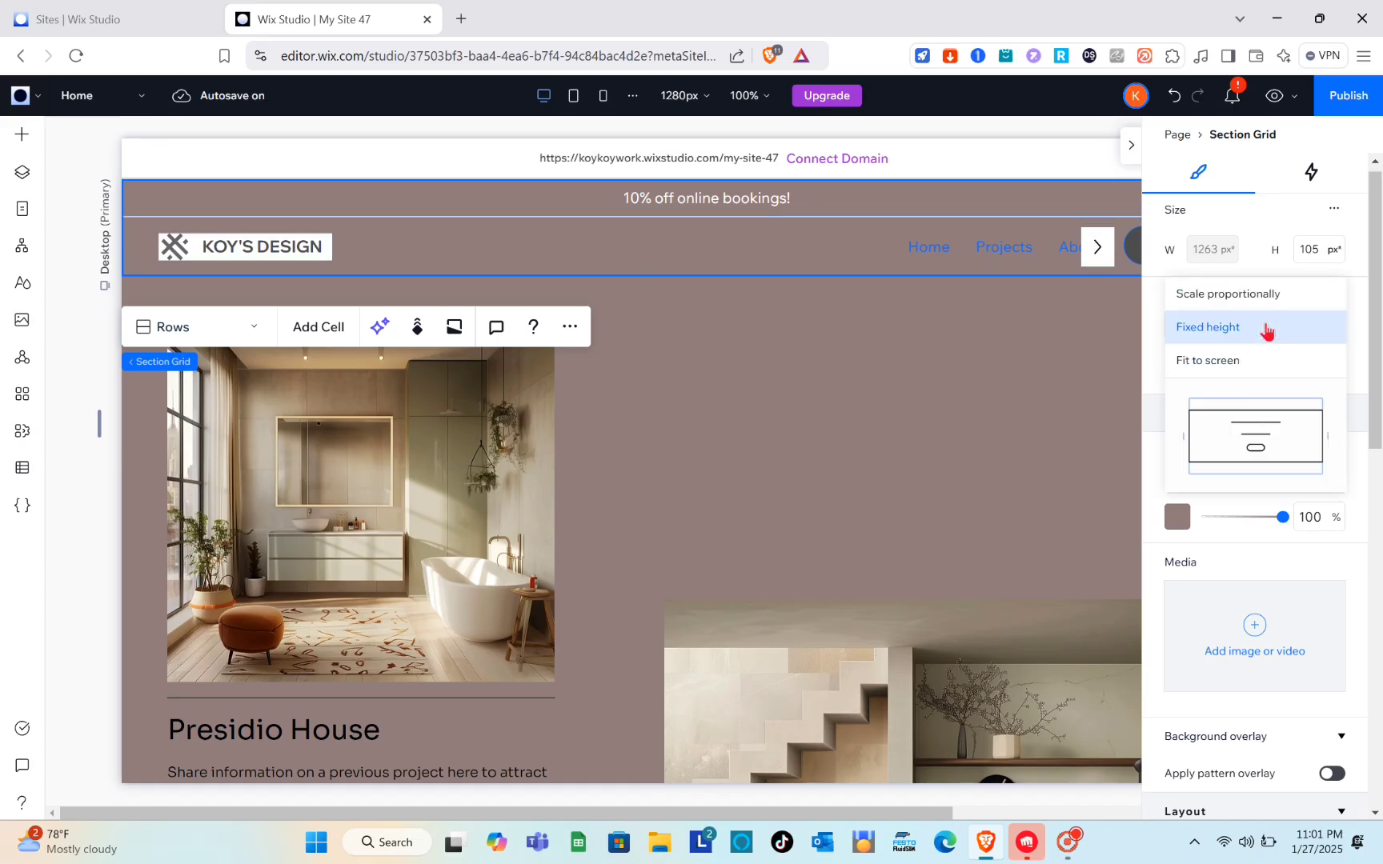
left_click(1223, 361)
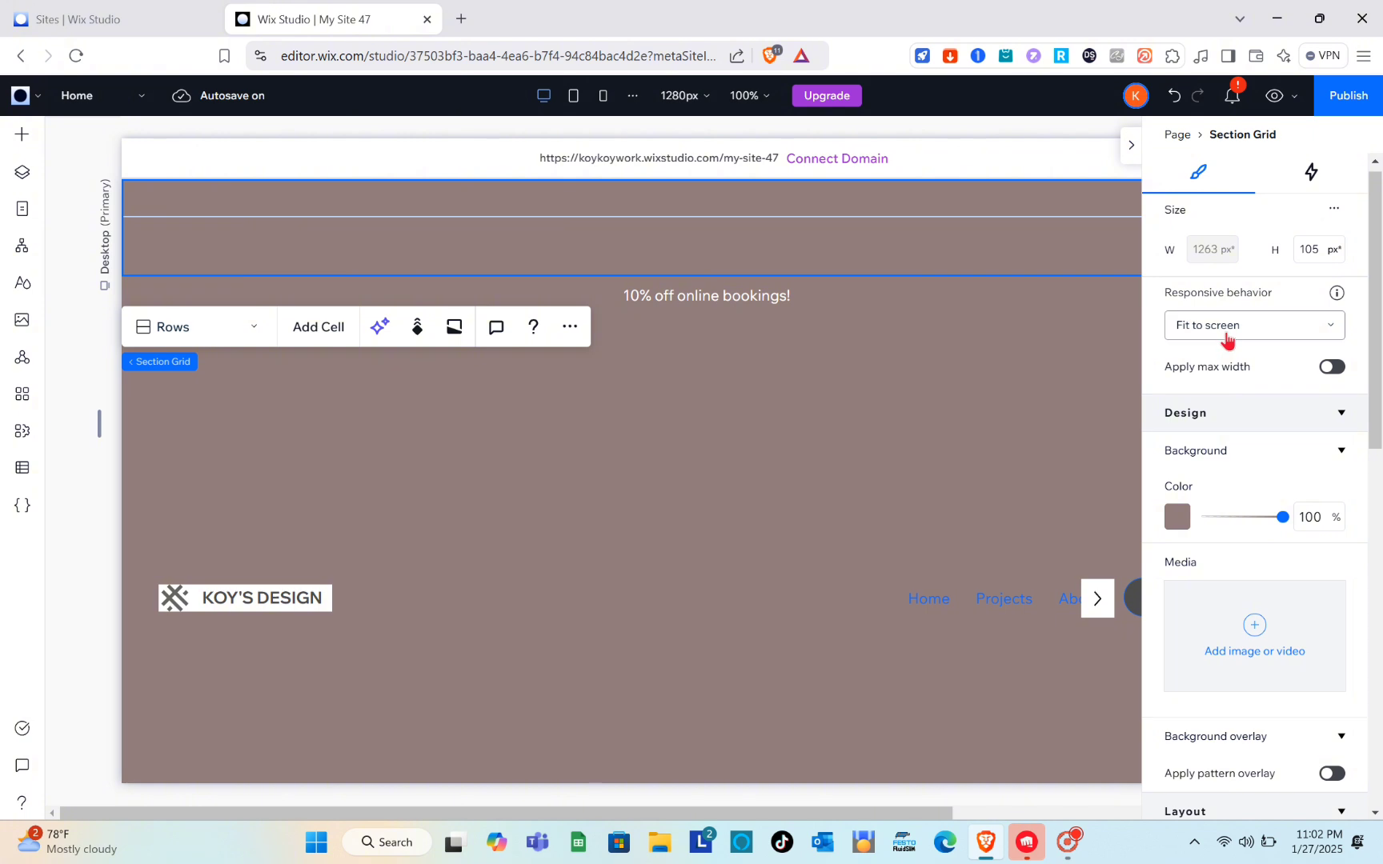
left_click(1225, 335)
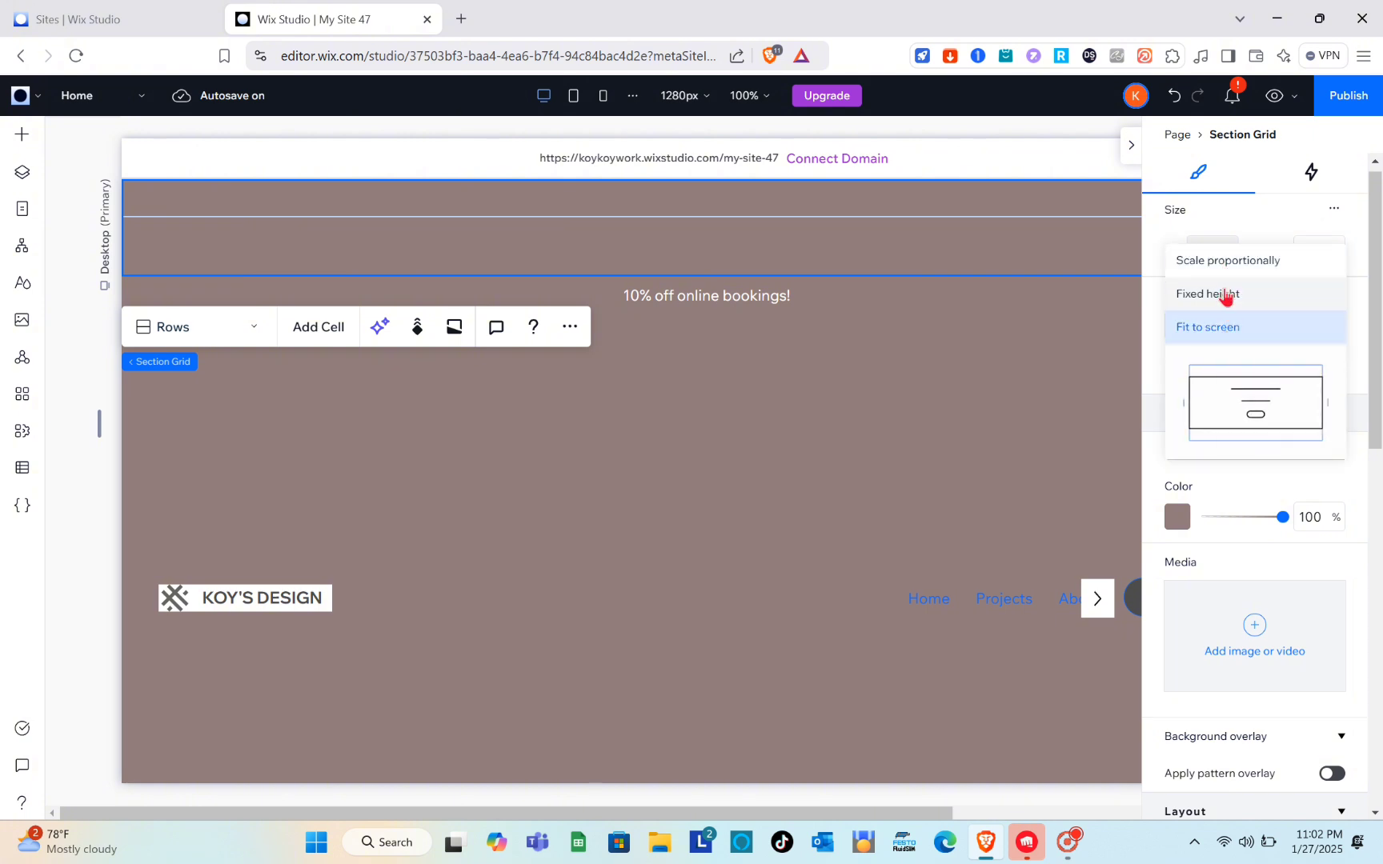
left_click(1225, 295)
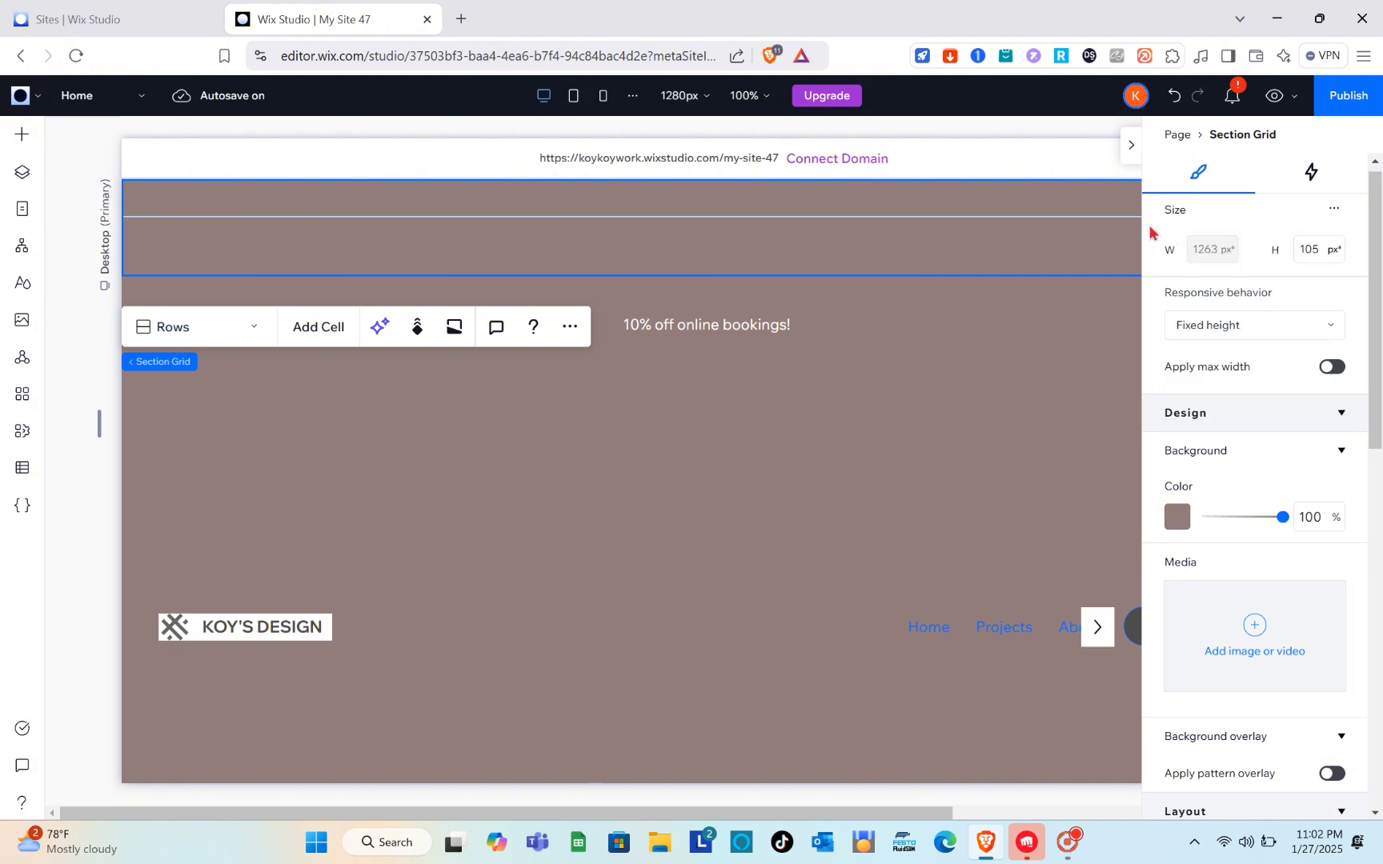
Step: Preview the Home page on desktop and return to editing without publishing the site
left_click(1124, 140)
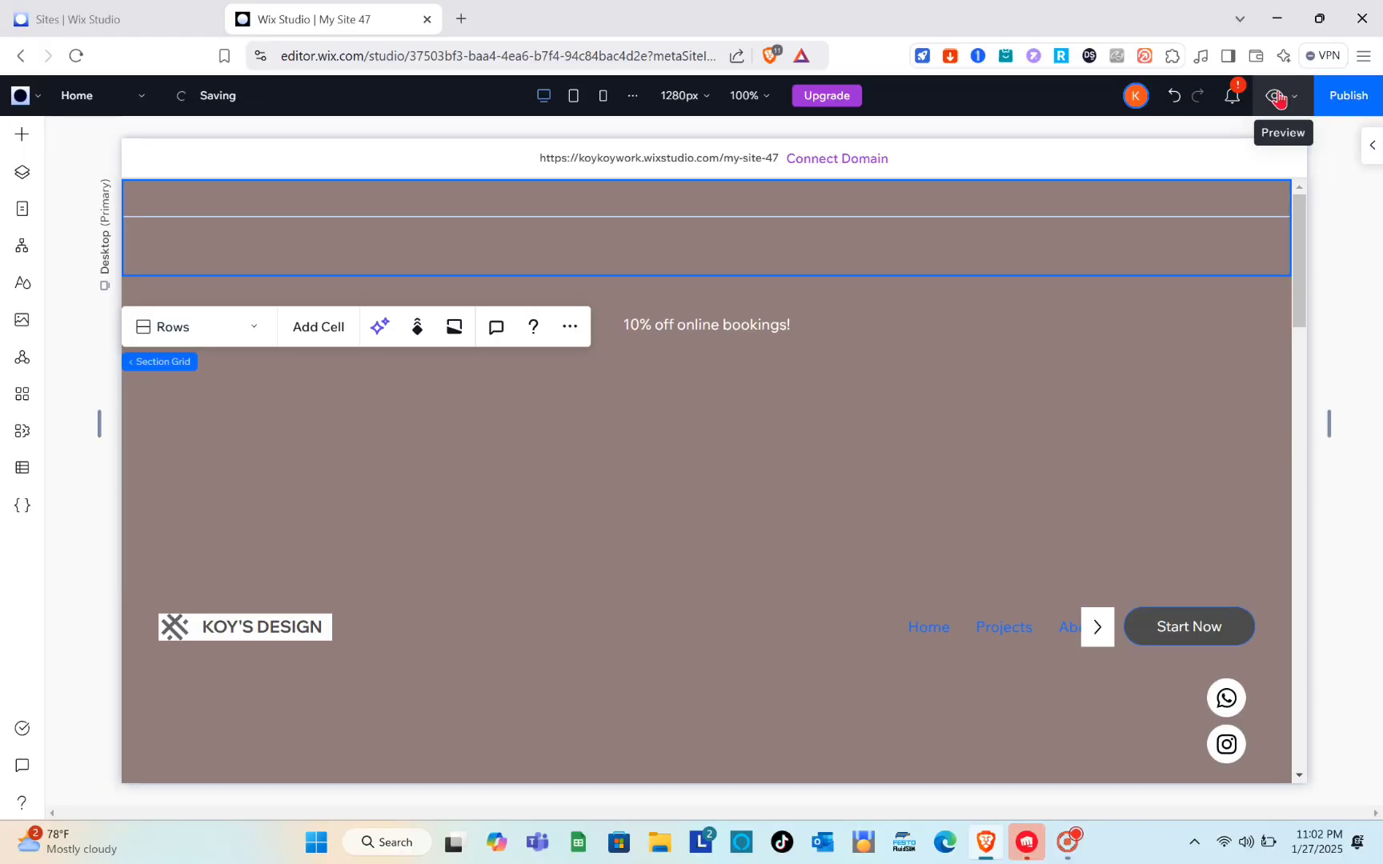
left_click(1235, 169)
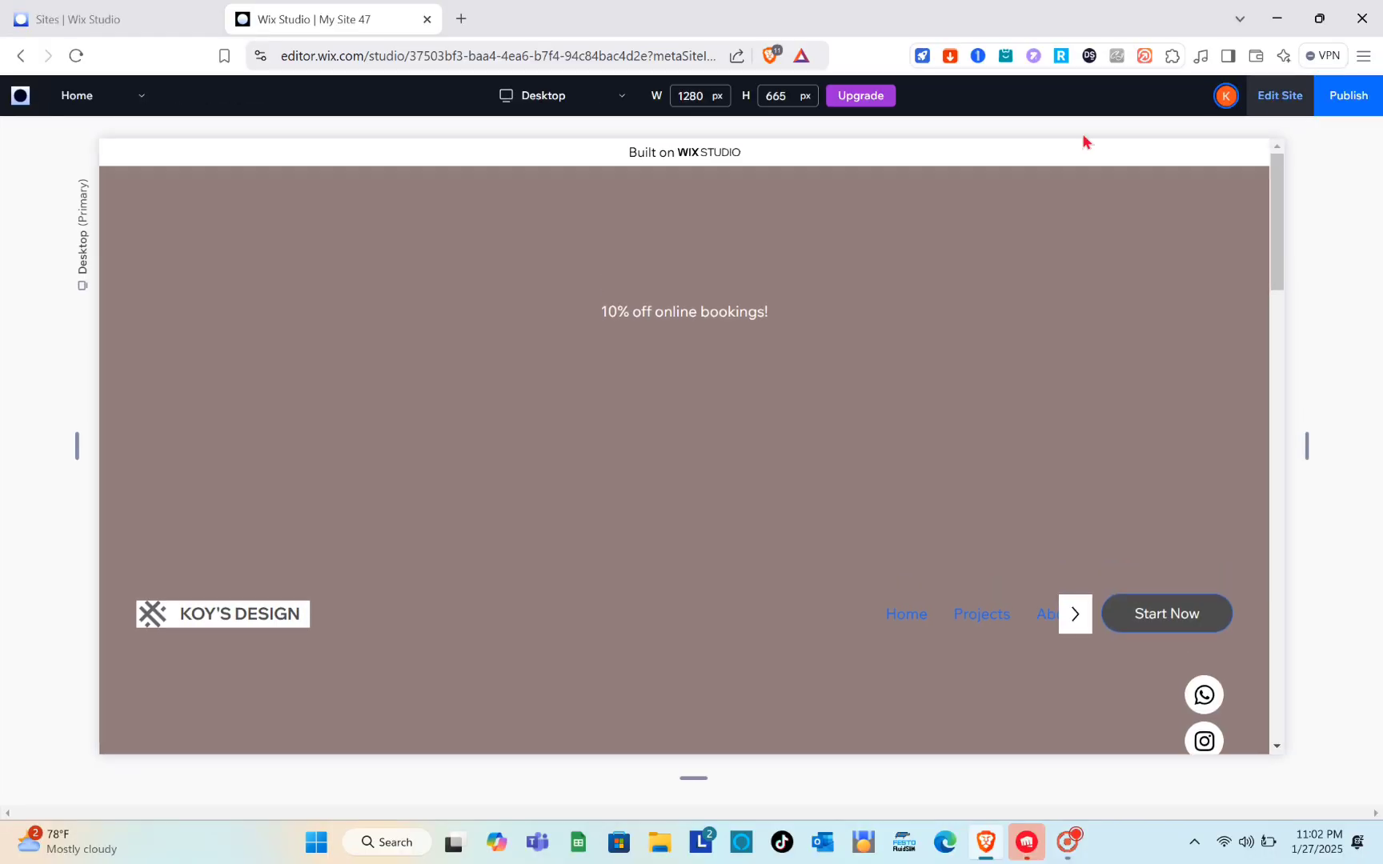
scroll(674, 482, "down", 5)
scroll(674, 481, "up", 5)
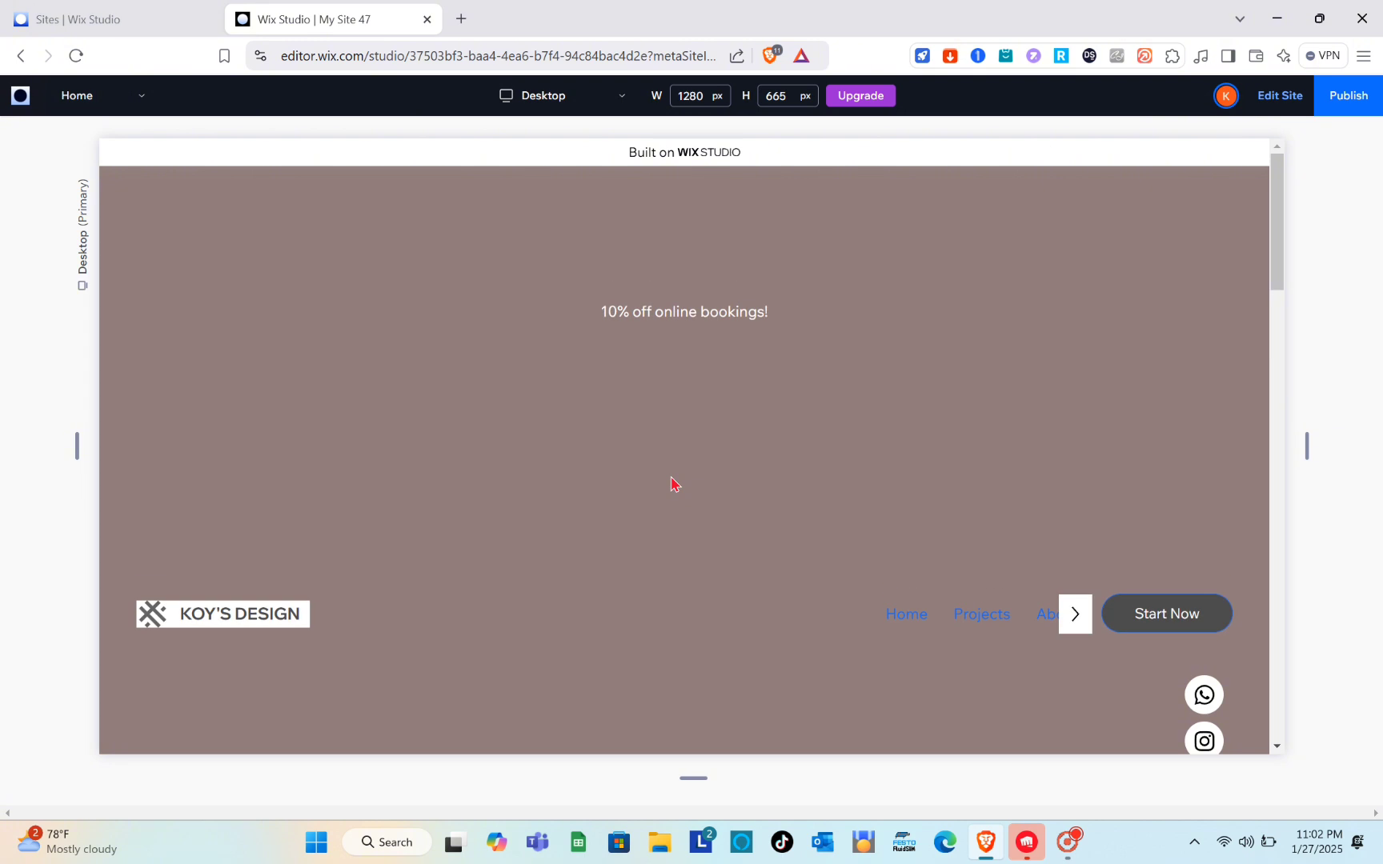
left_click(1279, 96)
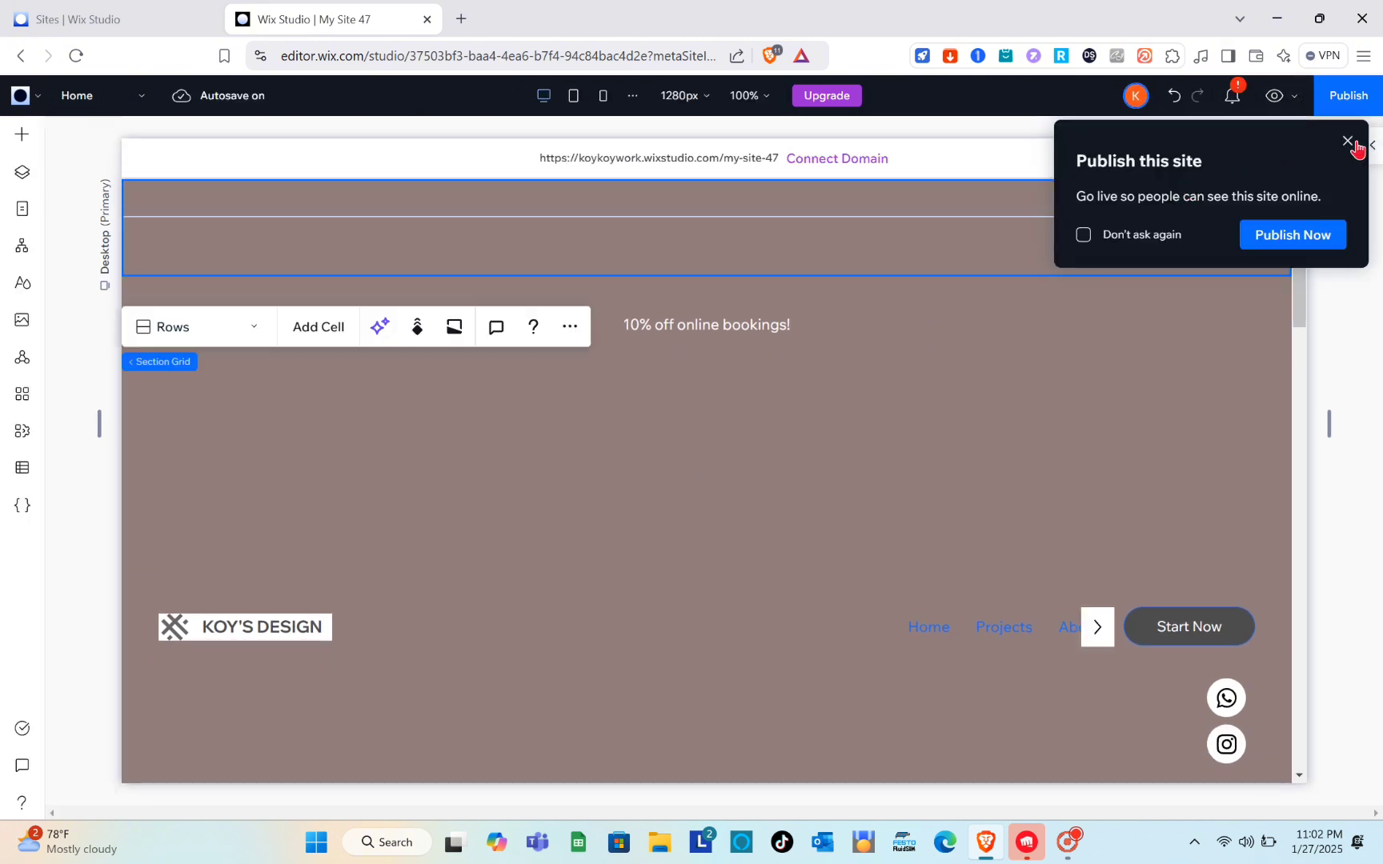
left_click(1349, 142)
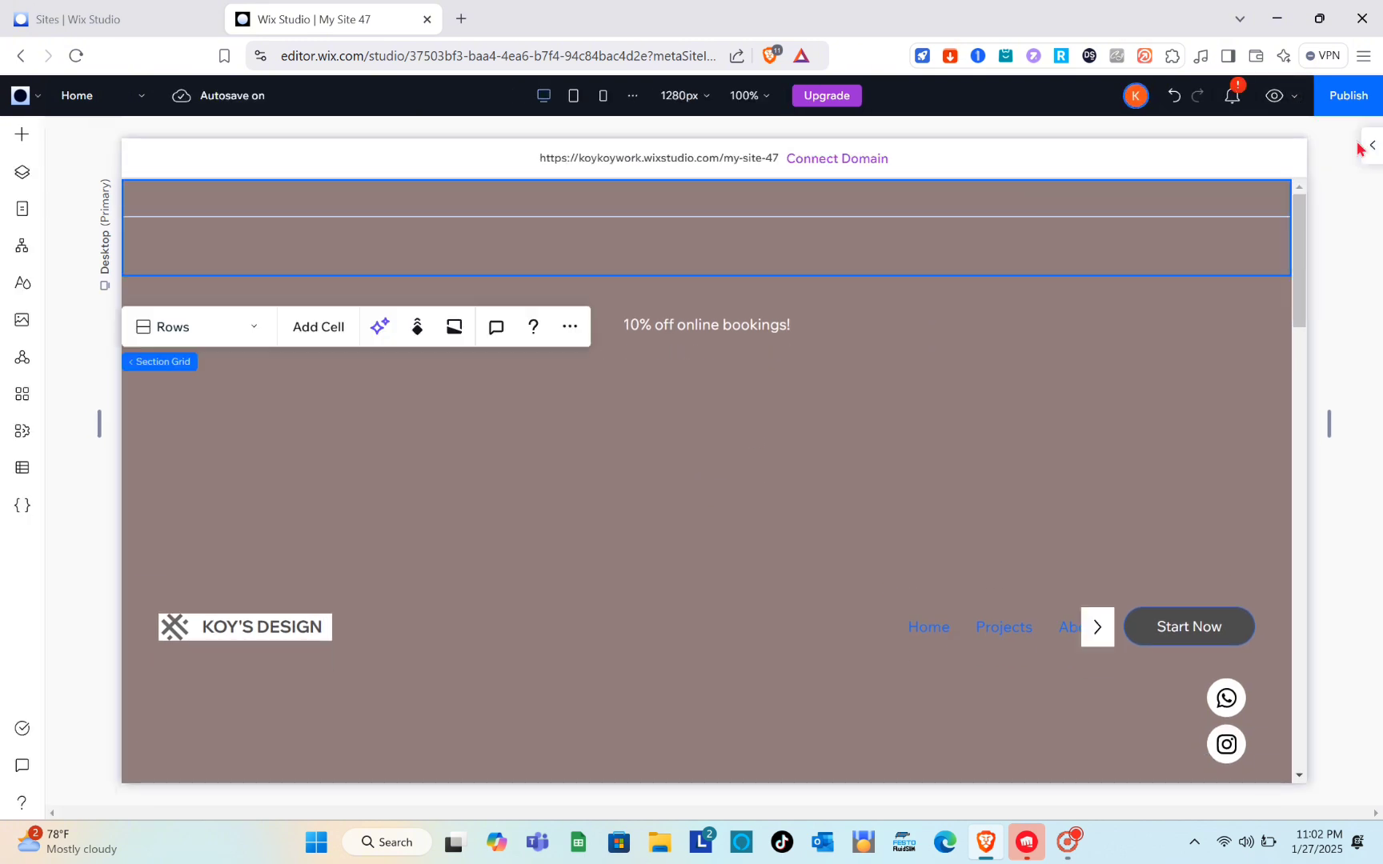
Step: Undo the last two responsive behavior changes on the header section grid
left_click(1172, 99)
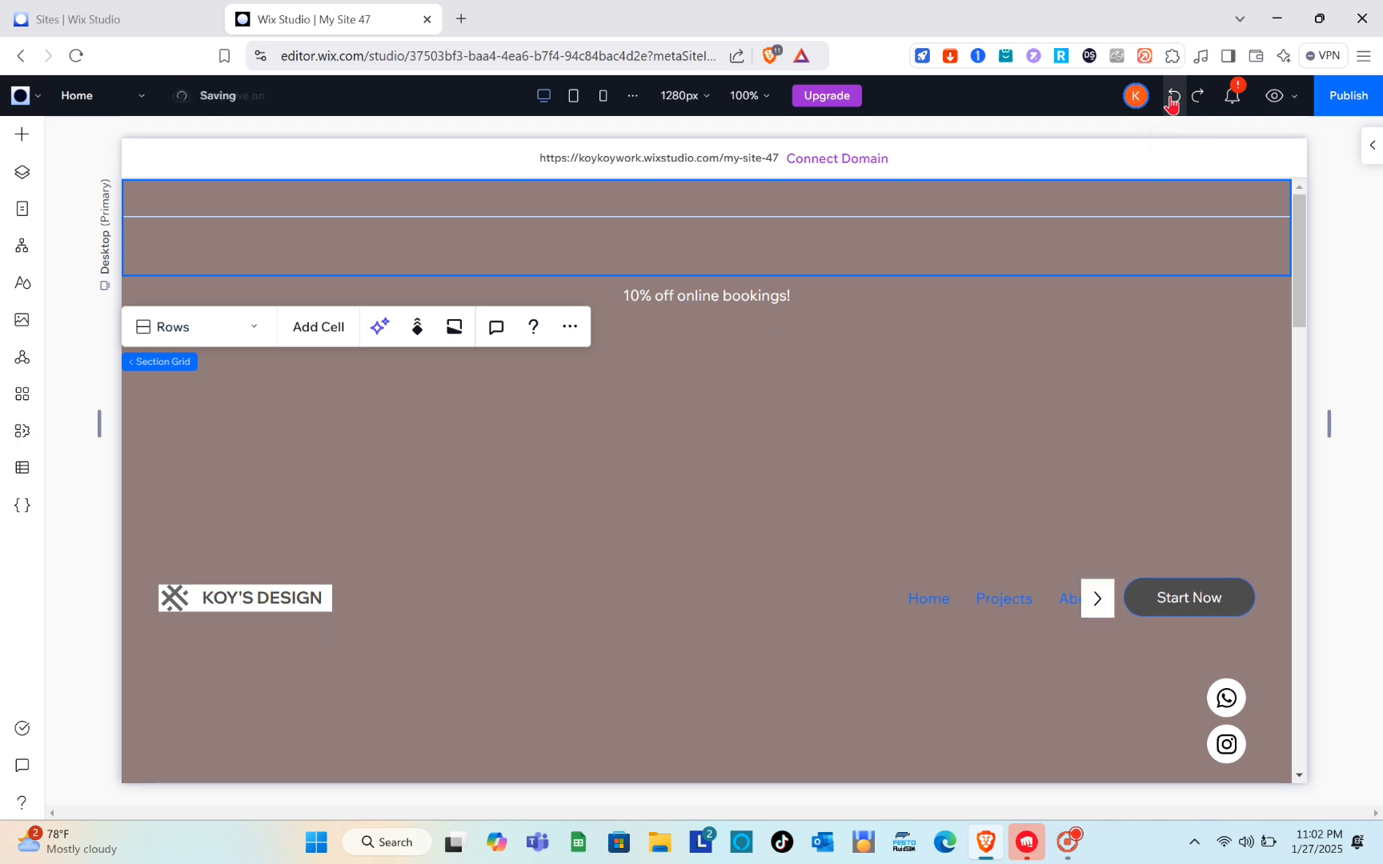
left_click(1172, 99)
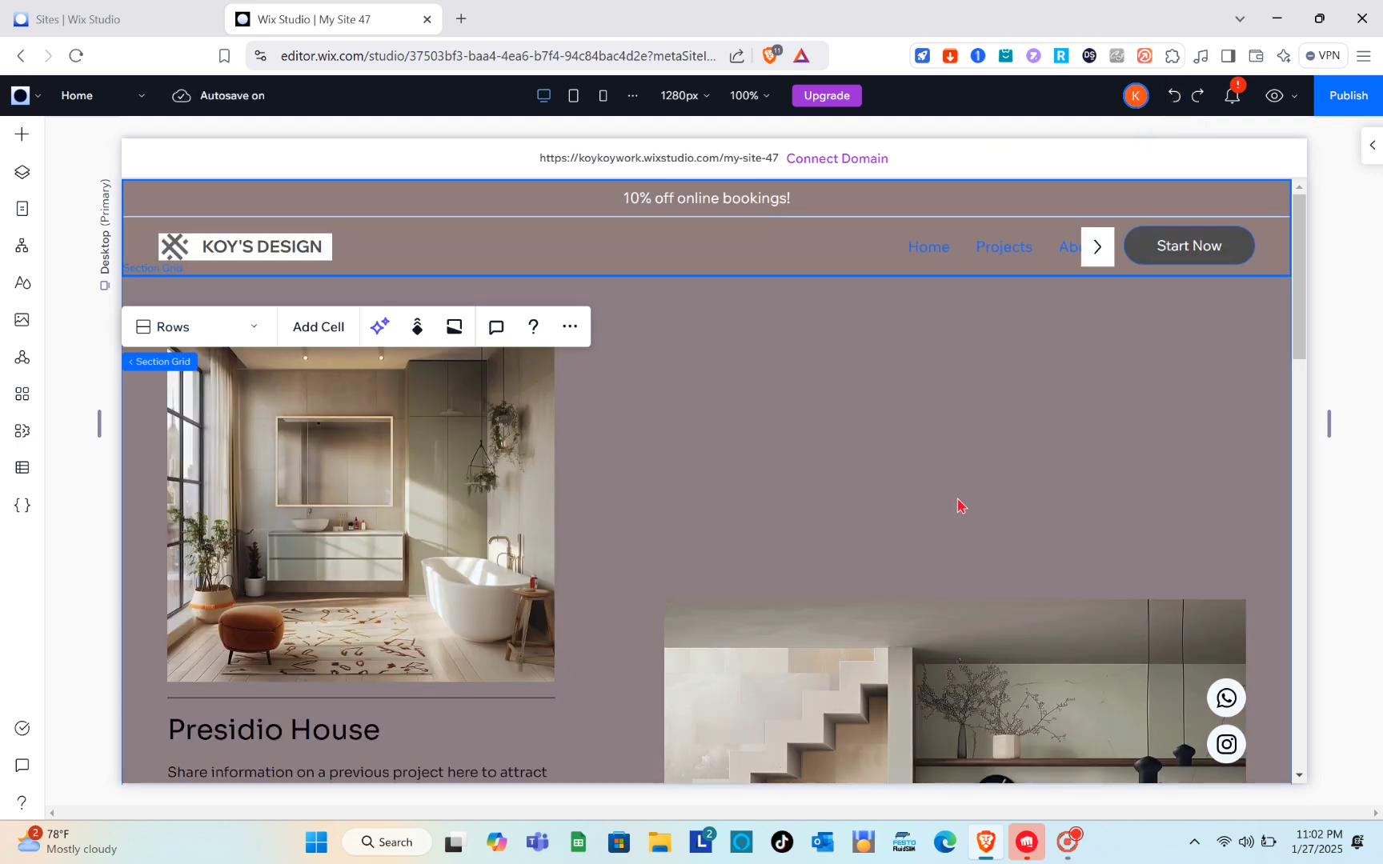